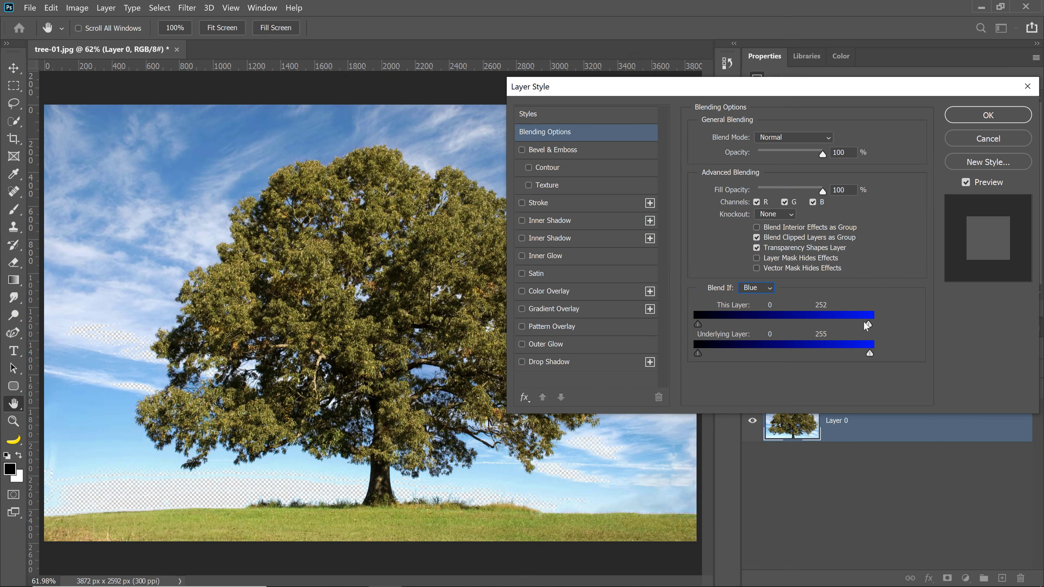
drag(869, 324, 787, 325)
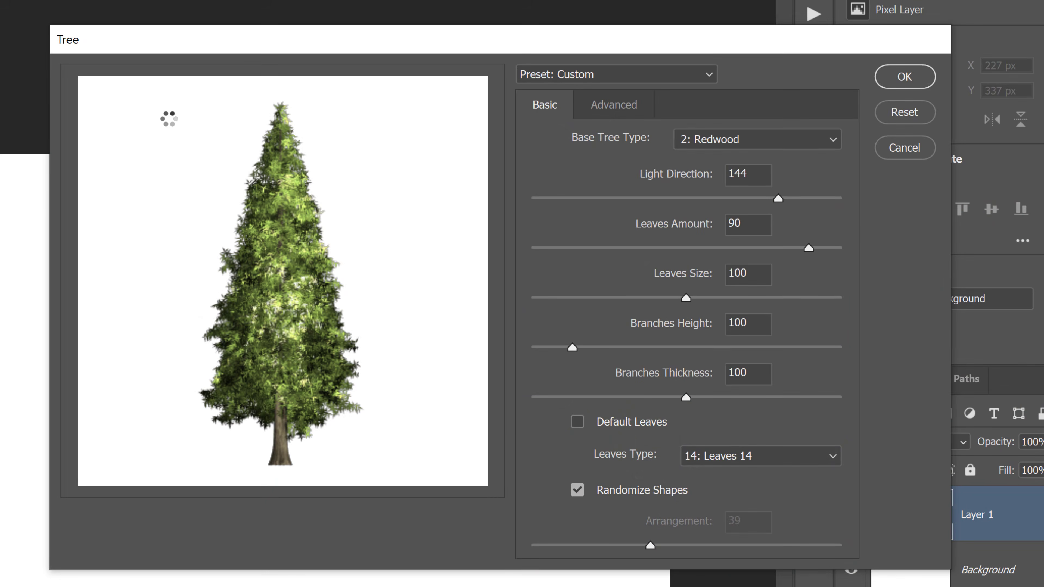
key(Down)
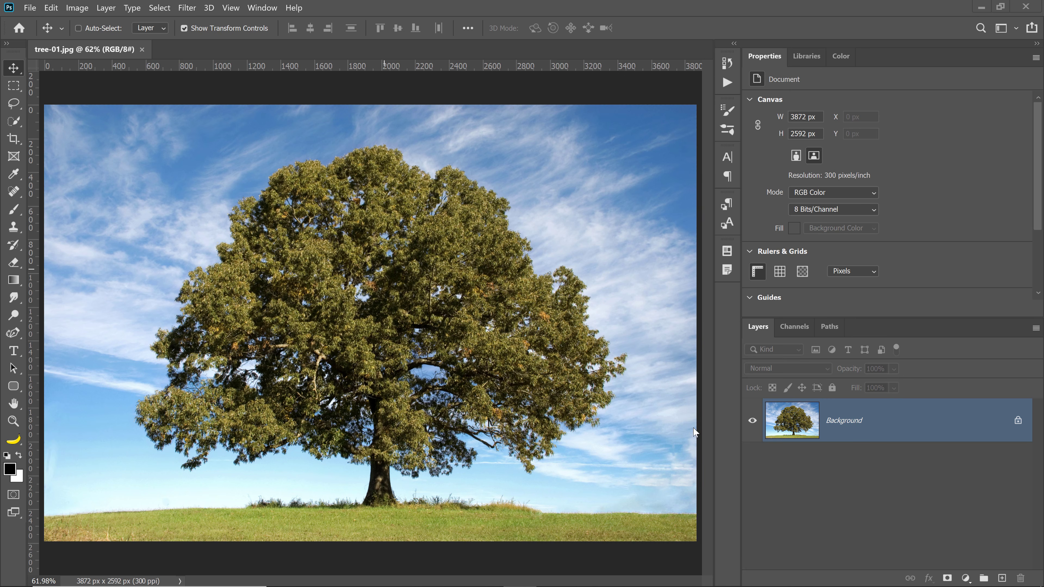
- Unlock the Background layer of tree-01.jpg so it becomes a regular layer
click(1018, 421)
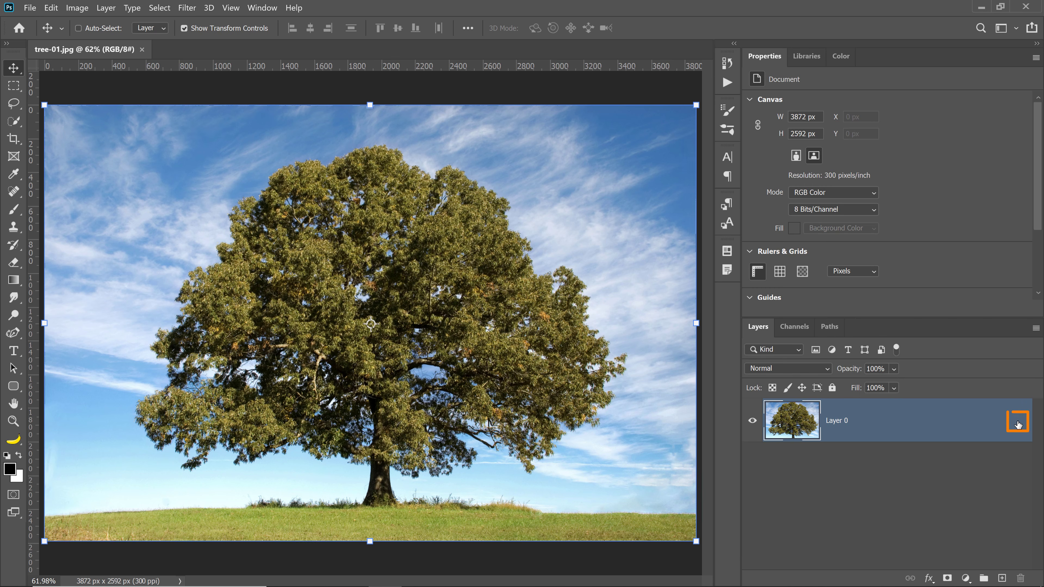
double_click(988, 426)
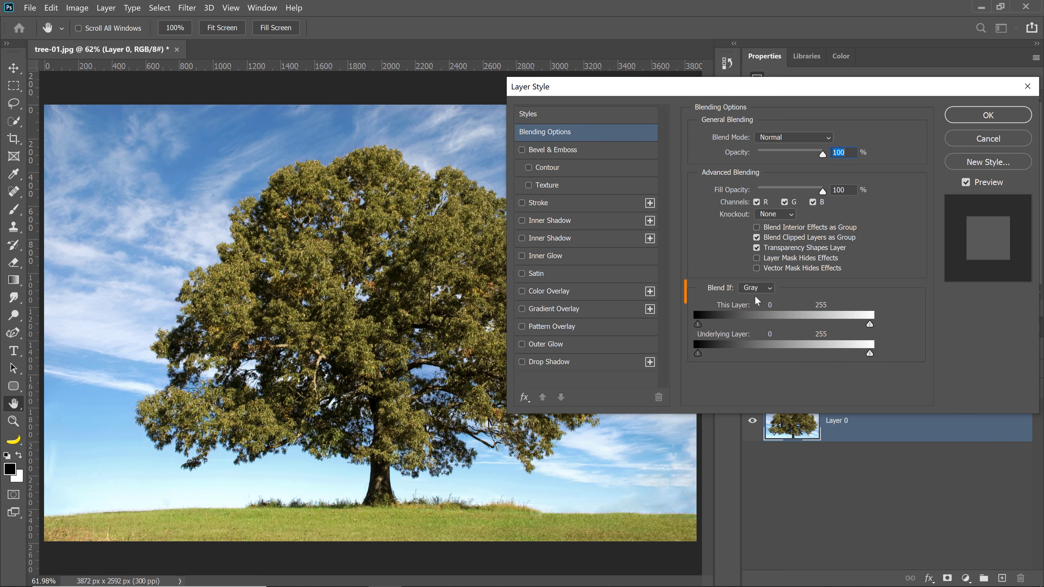
mouse_move(699, 324)
mouse_down()
mouse_move(809, 327)
mouse_move(662, 322)
mouse_up()
drag(868, 325, 904, 329)
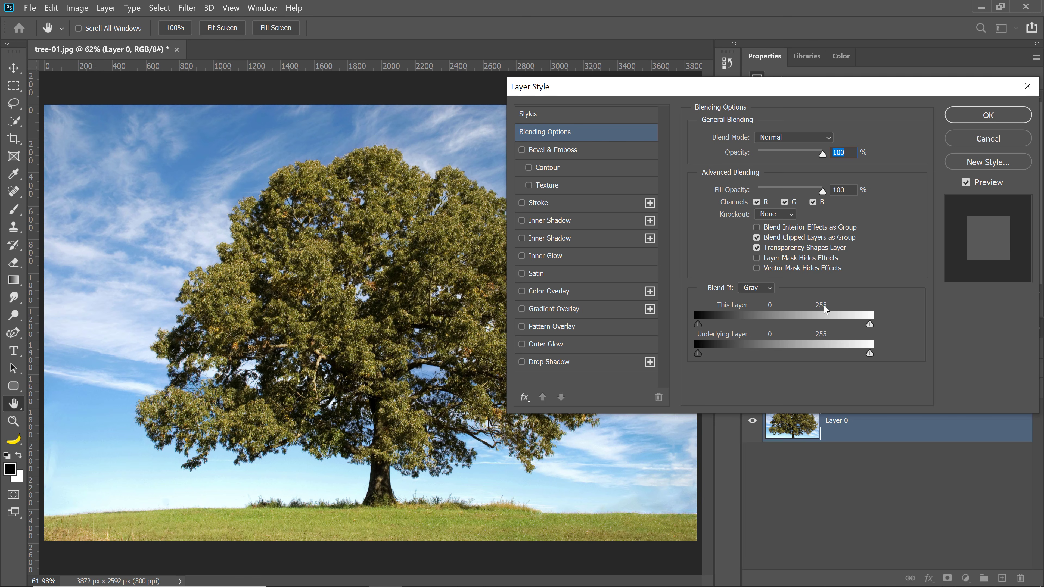
click(764, 290)
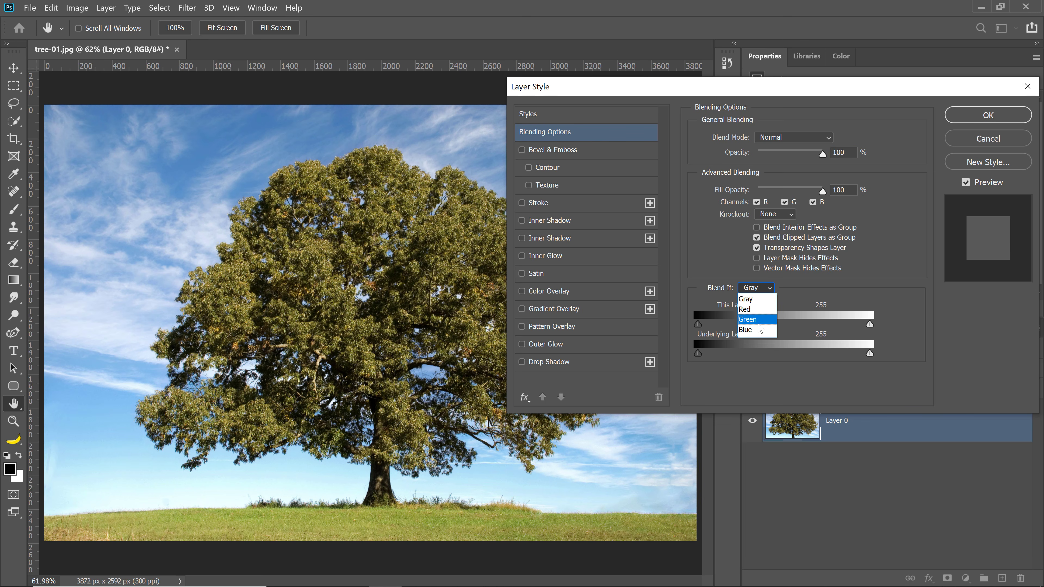
click(852, 294)
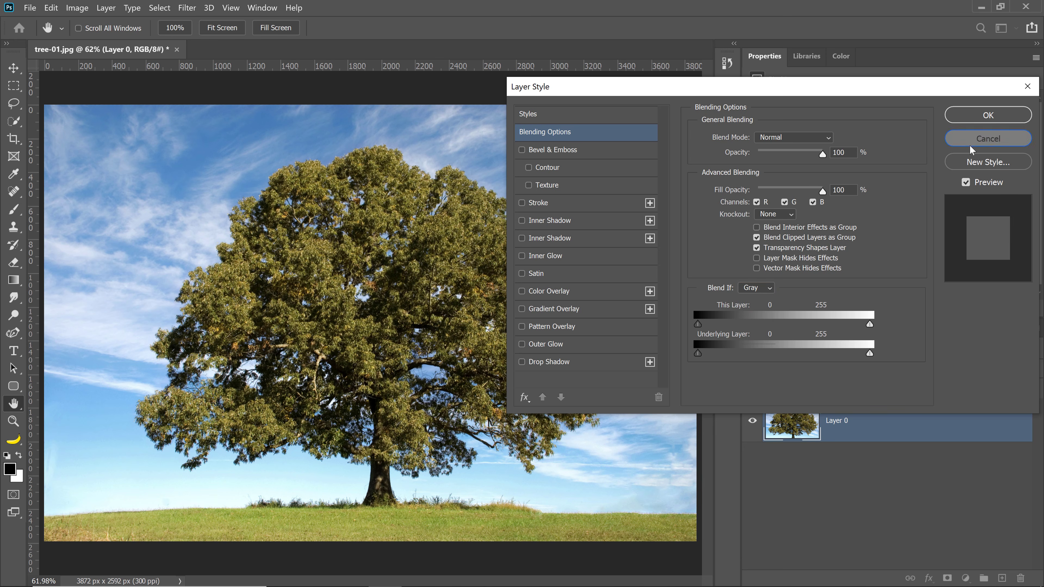
click(971, 146)
- Compare the Red, Green and Blue channels individually for contrast between the tree and the sky, returning to the RGB composite
click(795, 327)
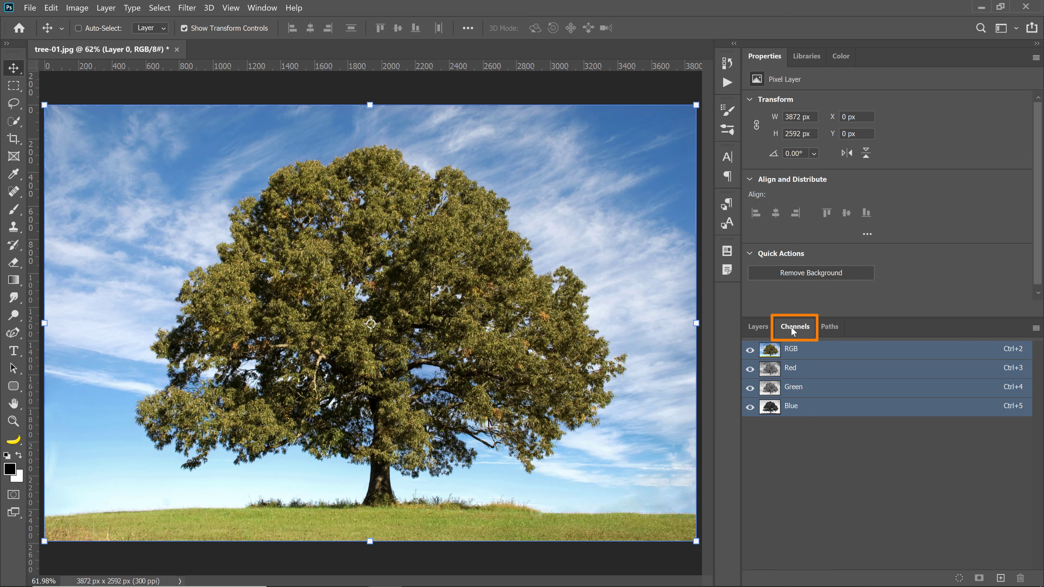
click(790, 369)
click(794, 388)
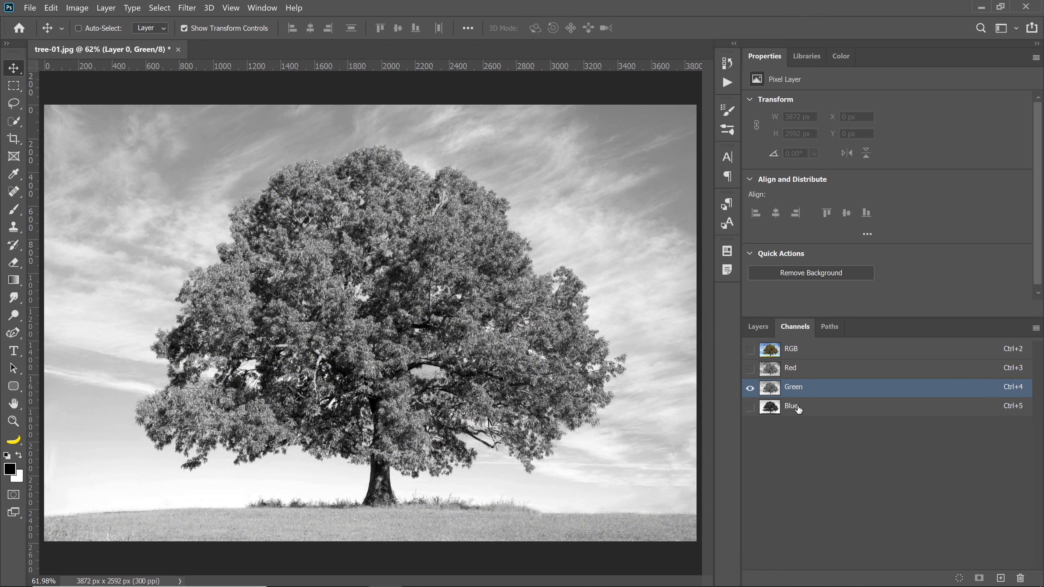
click(793, 407)
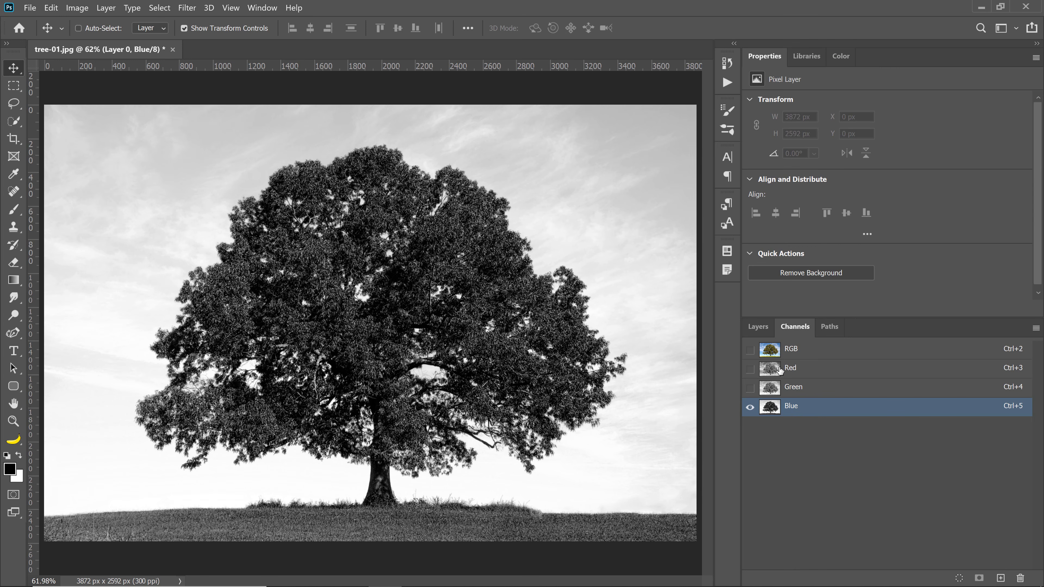
click(791, 349)
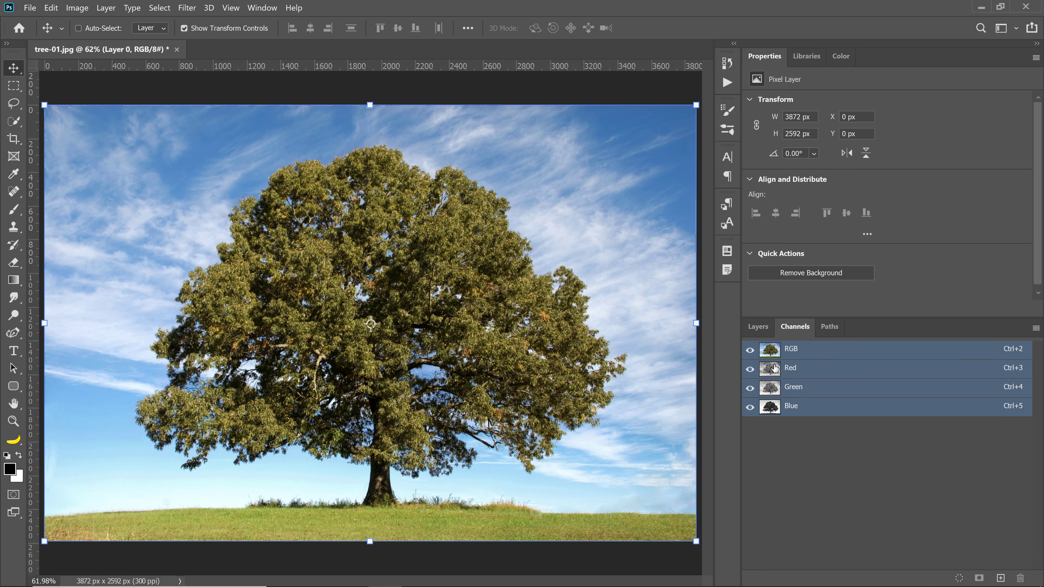
click(786, 370)
click(795, 388)
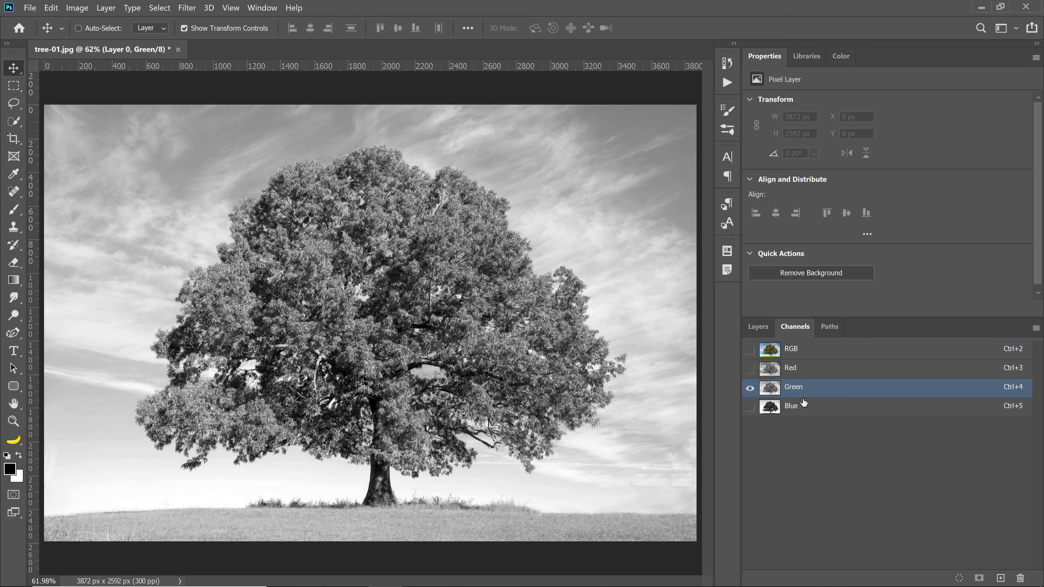
click(804, 405)
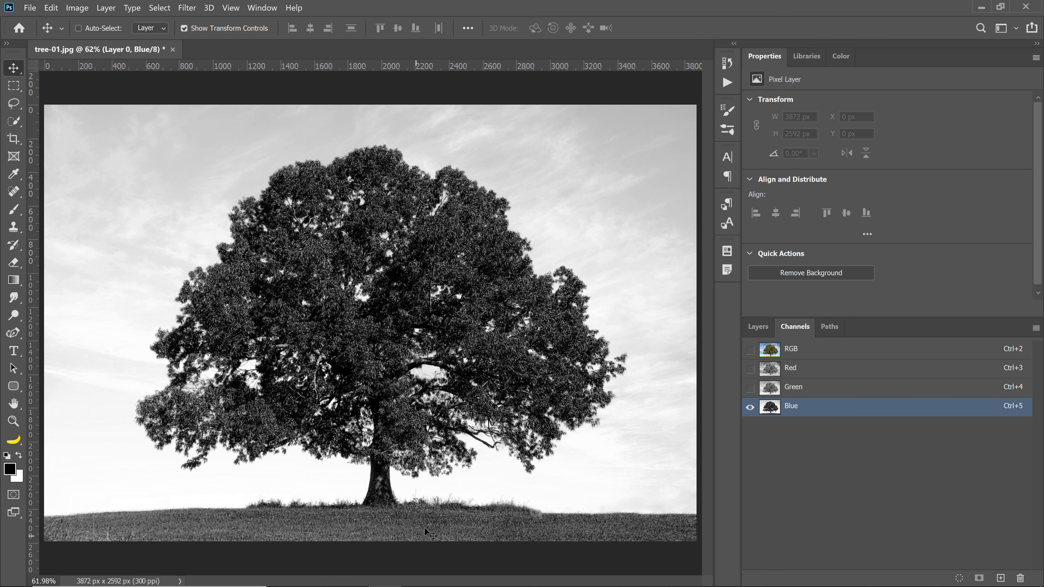
click(789, 352)
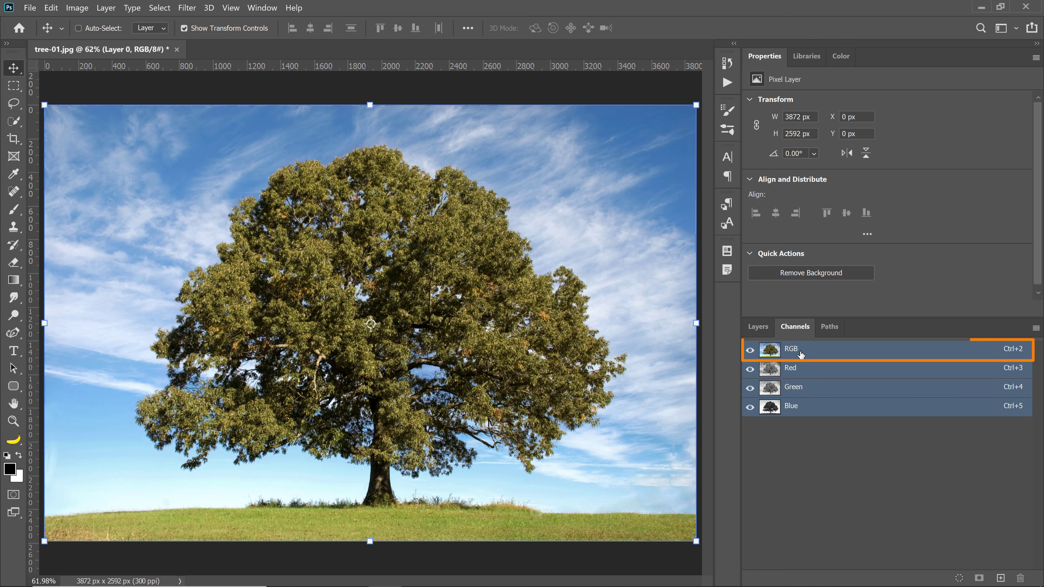
- In Layer 0's blending options, set Blend If to Blue and lower the This Layer white point to 128
click(758, 331)
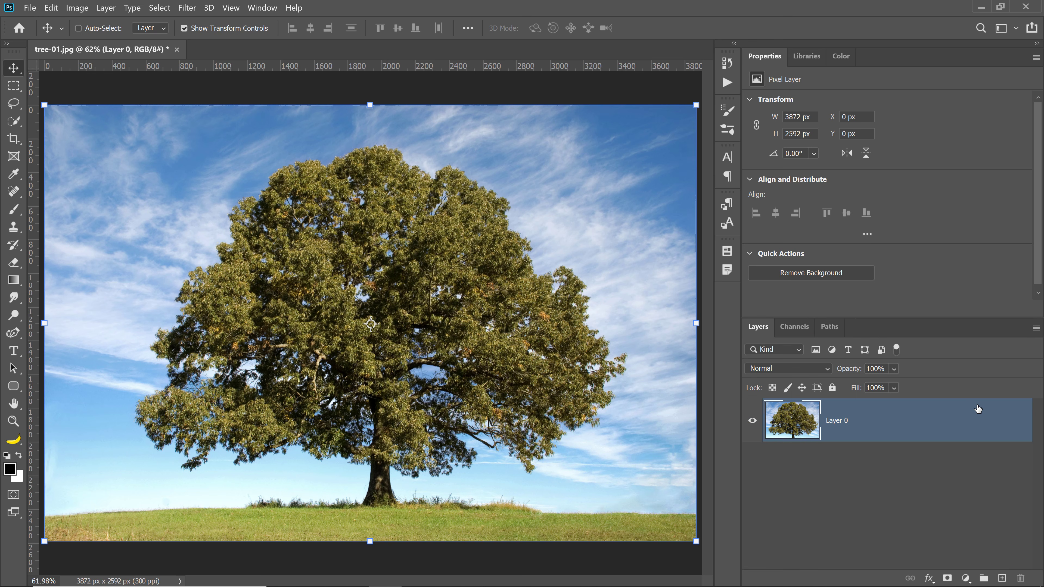
double_click(989, 417)
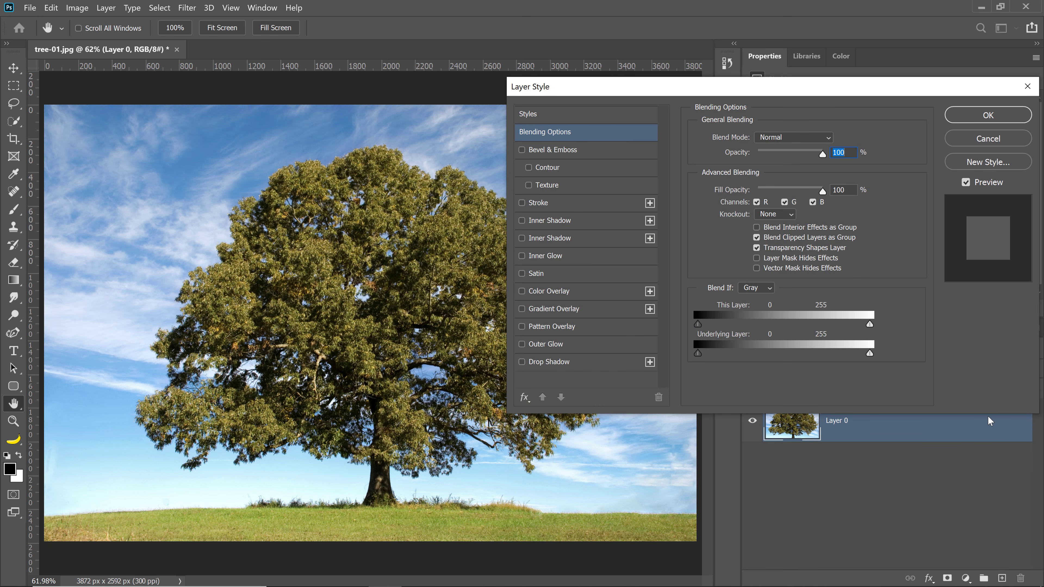
click(760, 288)
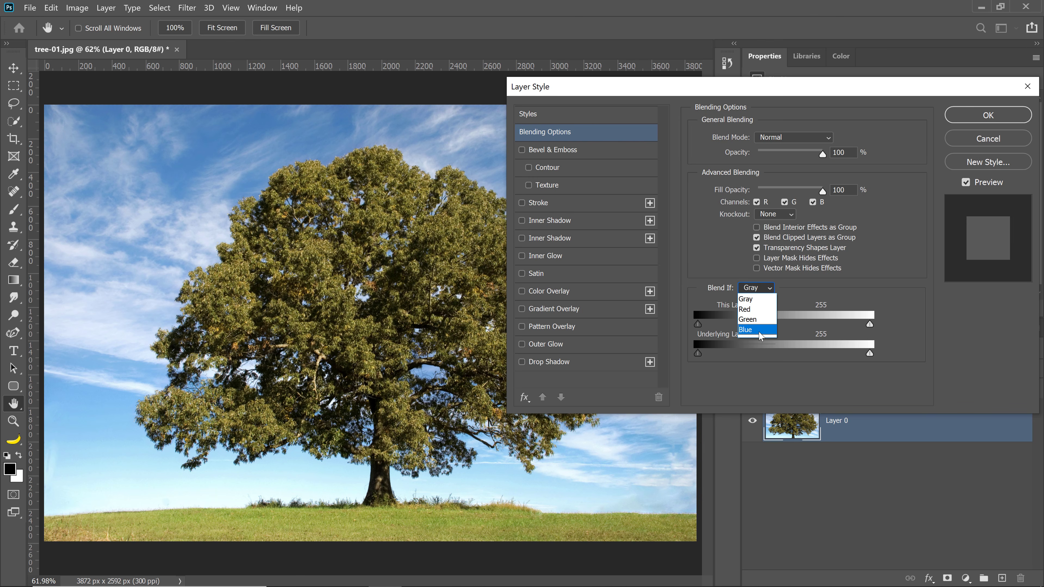
click(761, 333)
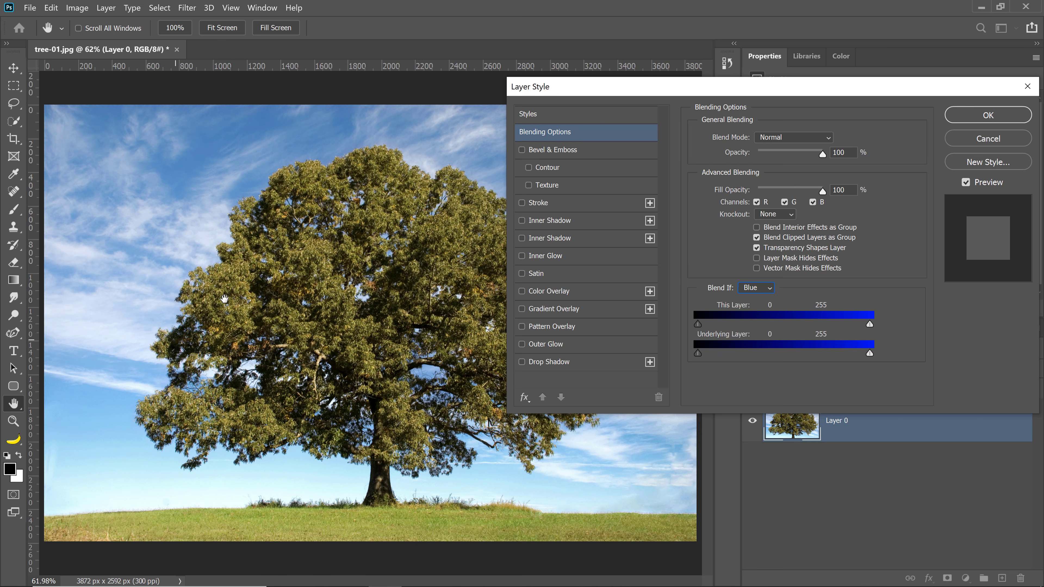
click(700, 324)
click(869, 325)
drag(870, 325, 894, 325)
mouse_move(698, 324)
mouse_down()
mouse_move(776, 326)
mouse_move(686, 321)
mouse_up()
drag(869, 324, 785, 323)
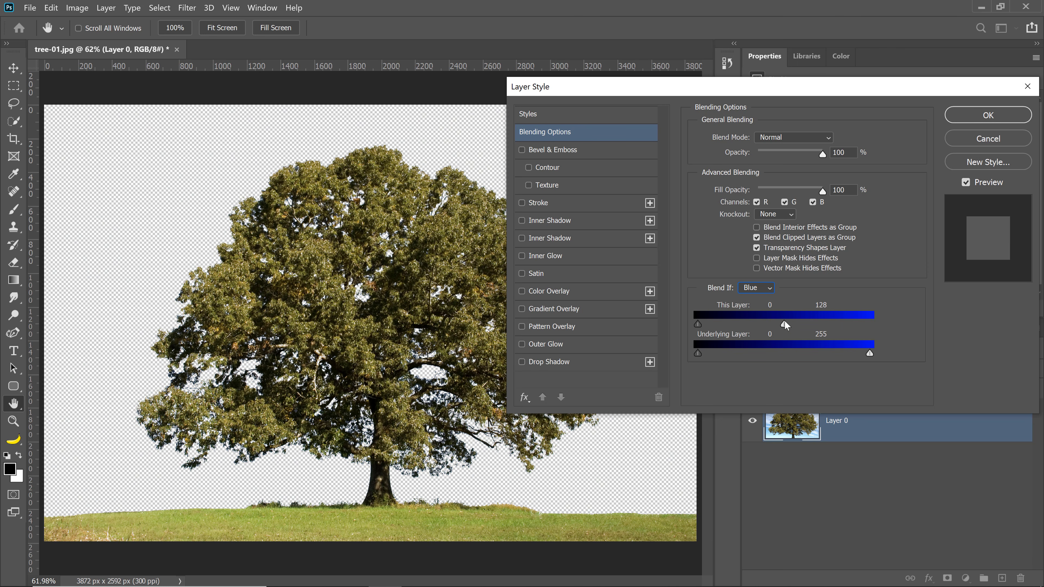
- Split the This Layer highlight slider to 106 / 147 for a softer transition and apply the layer style
key(alt)
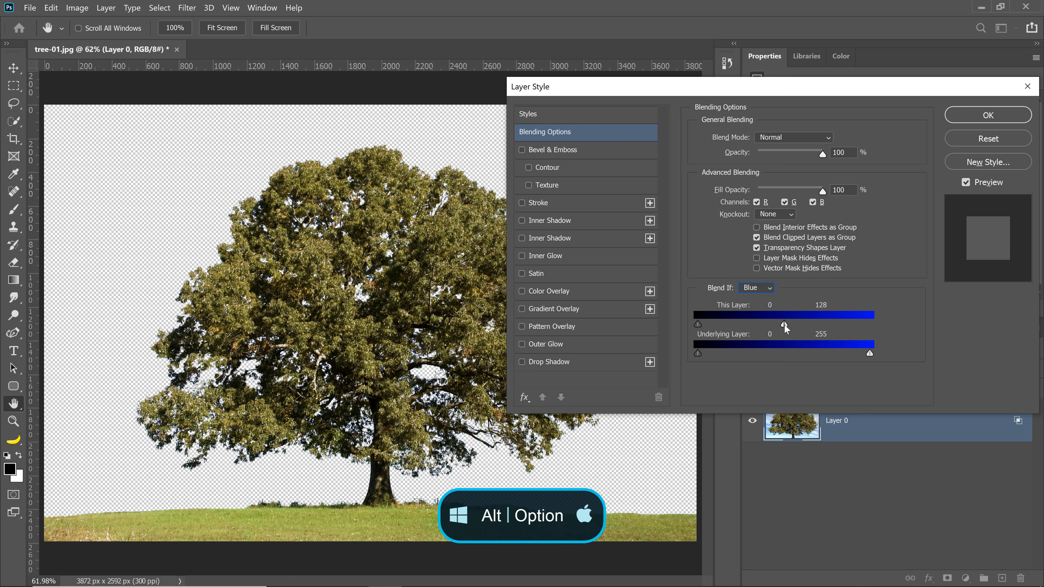
drag(784, 324, 780, 324)
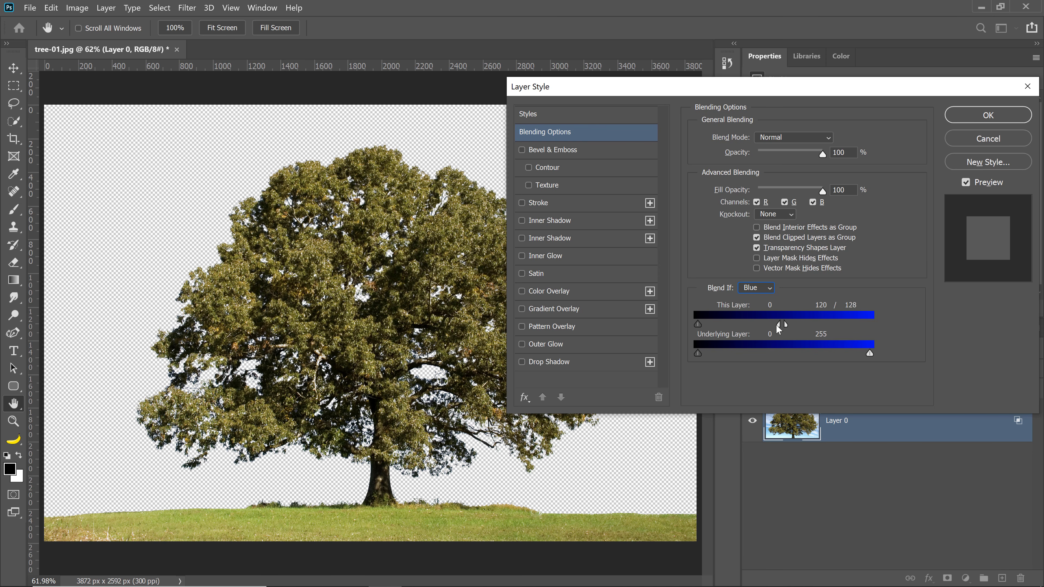
drag(777, 324, 769, 324)
click(987, 116)
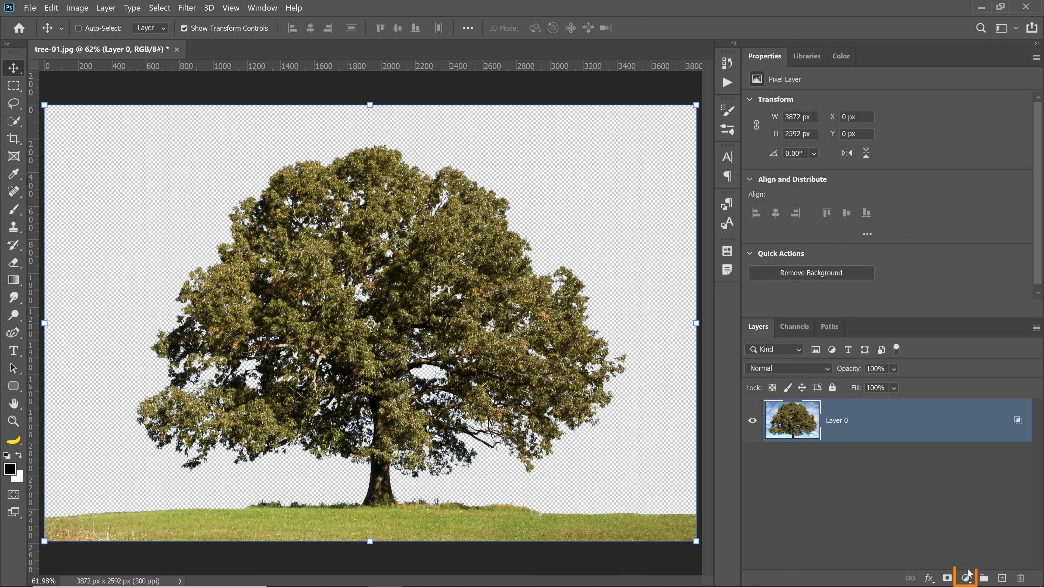
- Add a Levels adjustment layer clipped to Layer 0 and test its black input and white output sliders
click(967, 576)
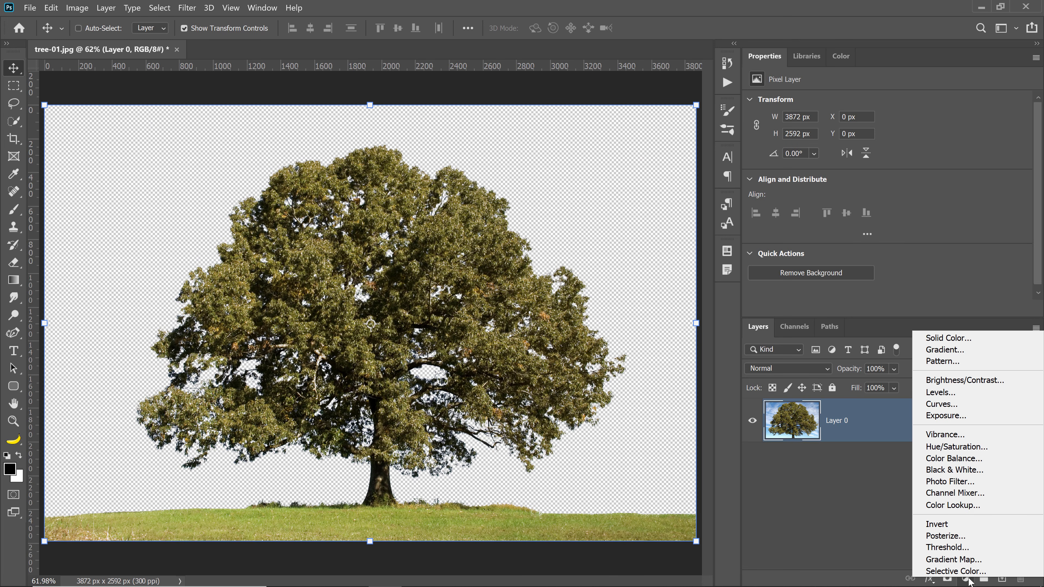
click(943, 393)
click(940, 308)
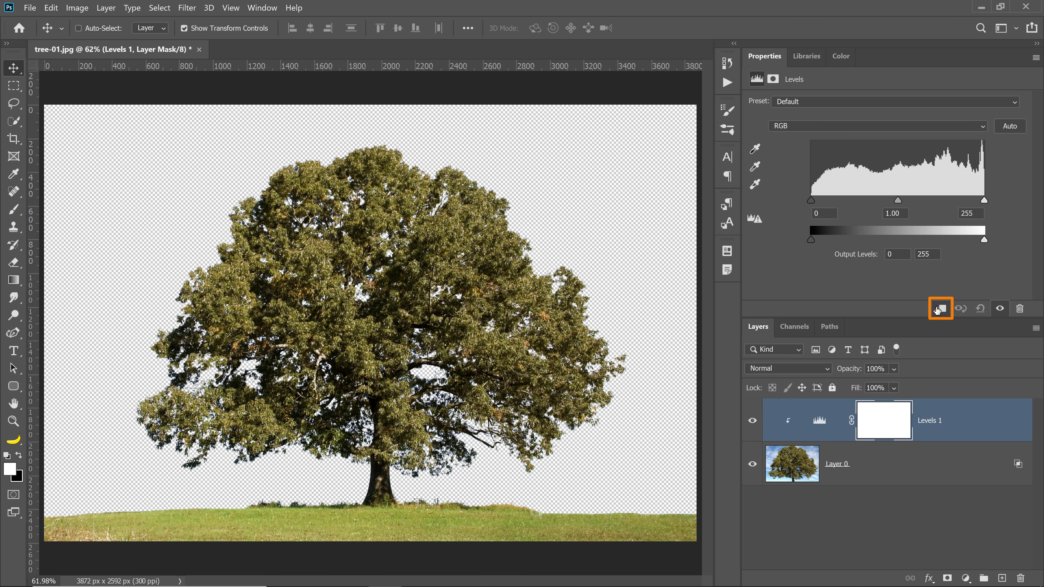
mouse_move(811, 200)
mouse_down()
mouse_move(924, 208)
mouse_move(792, 200)
mouse_up()
drag(984, 242, 876, 243)
- Convert Layer 0 to a smart object
click(857, 473)
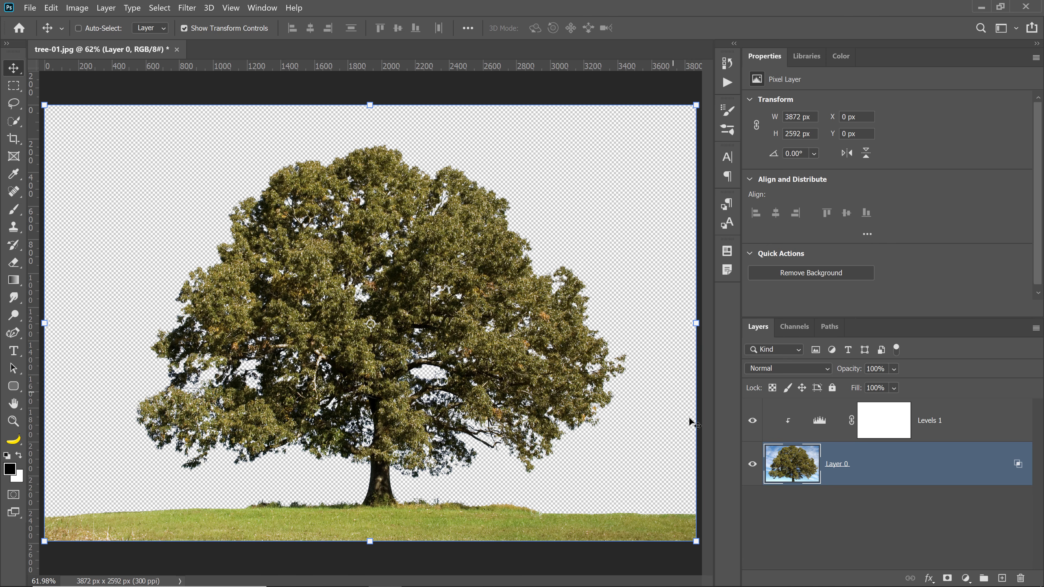
right_click(928, 470)
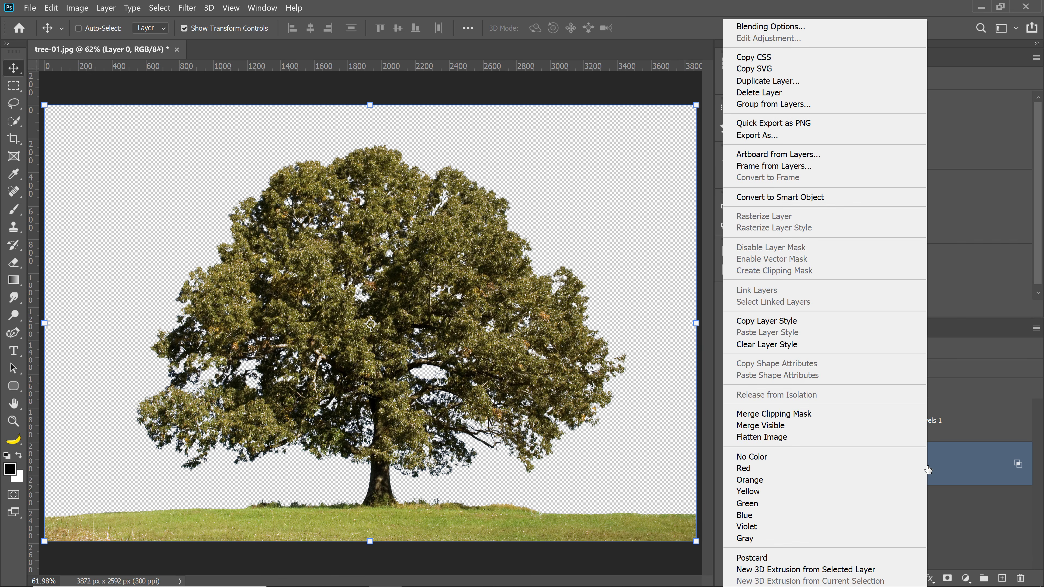
click(824, 197)
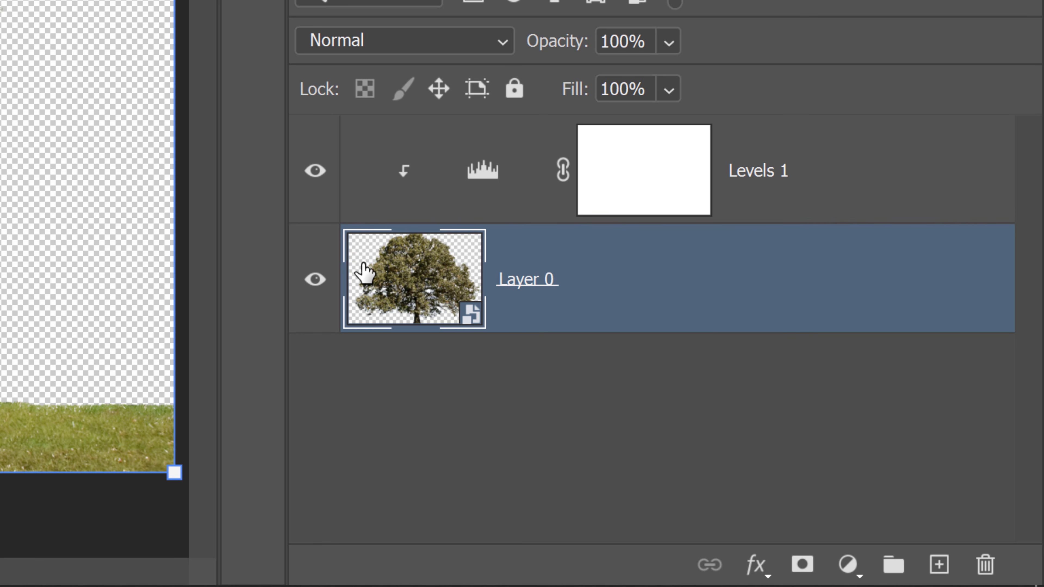
- Try out the input and output sliders of the clipped Levels adjustment on the tree smart object
click(497, 178)
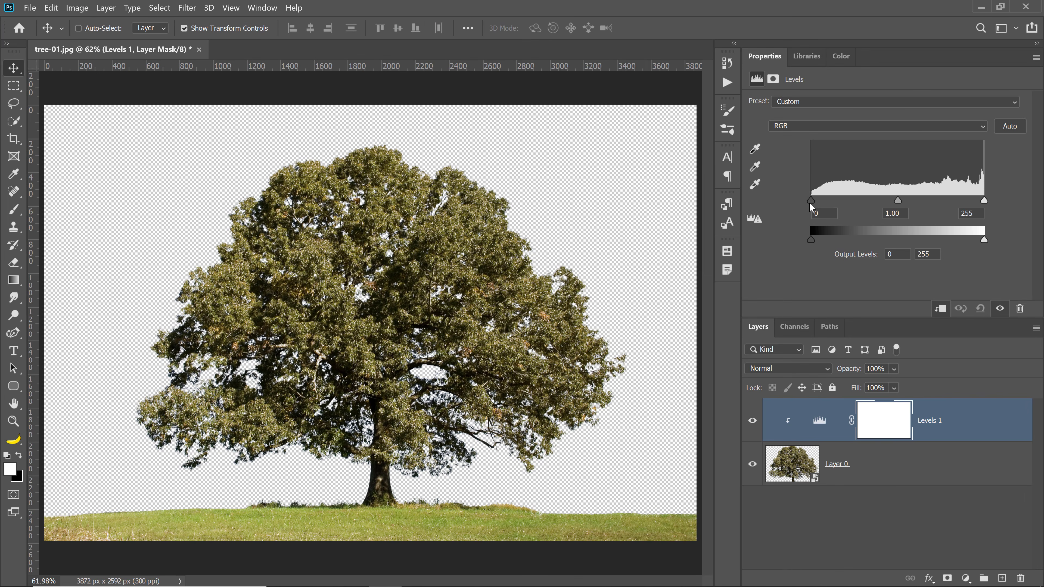
mouse_move(811, 202)
mouse_down()
mouse_move(893, 202)
mouse_move(809, 201)
mouse_up()
mouse_move(985, 200)
mouse_down()
mouse_move(809, 198)
mouse_move(991, 201)
mouse_up()
drag(985, 240, 1010, 240)
mouse_move(811, 240)
mouse_down()
mouse_move(920, 240)
mouse_move(809, 241)
mouse_up()
- Edit the tree smart object's contents to raise the lower half of its Blue Blend If highlight split slightly, saving the changes
click(798, 470)
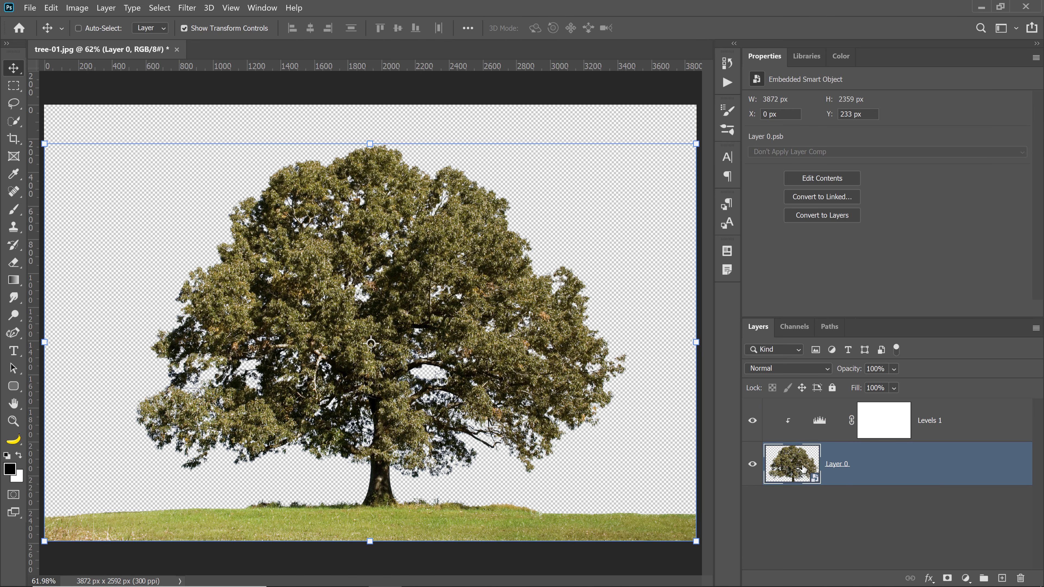
double_click(797, 470)
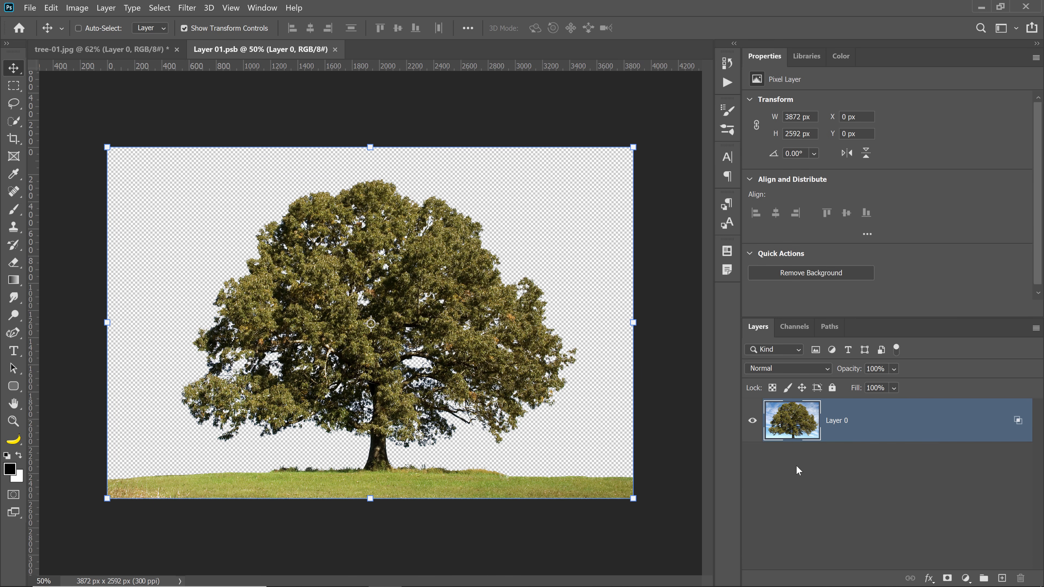
double_click(1017, 423)
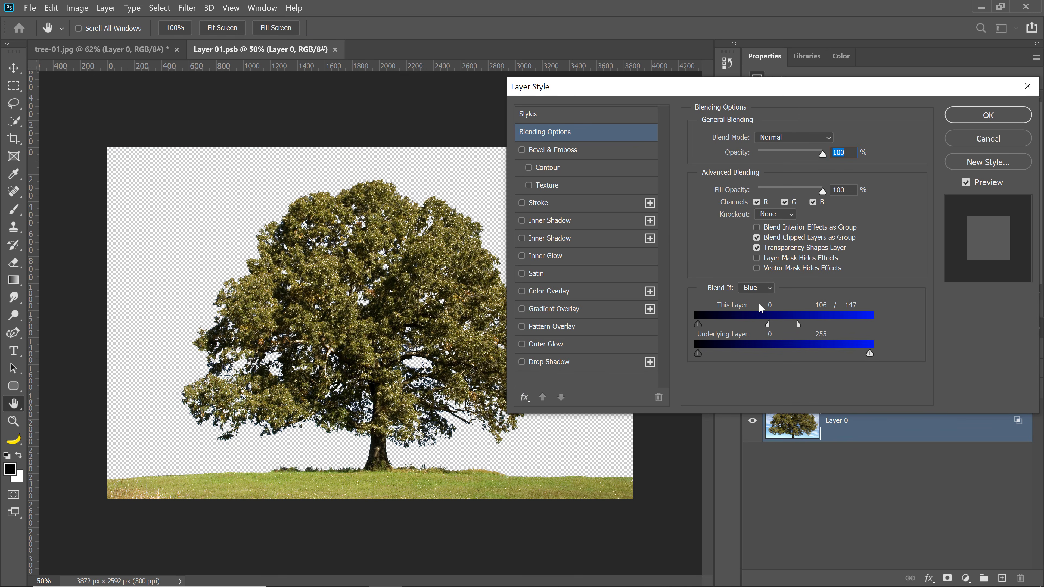
mouse_move(769, 324)
mouse_down()
mouse_move(754, 321)
mouse_move(774, 324)
mouse_up()
click(985, 116)
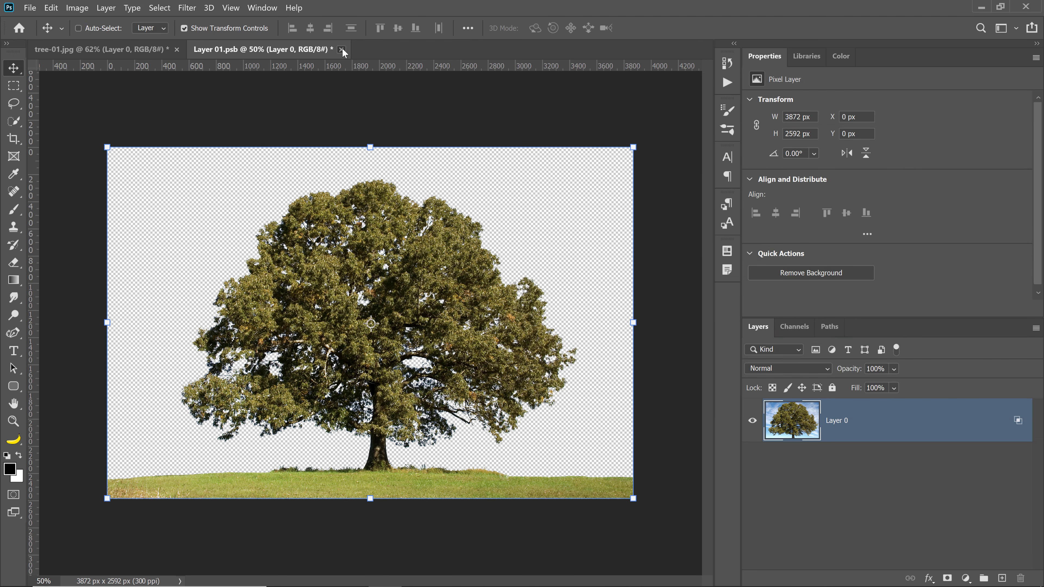
click(342, 50)
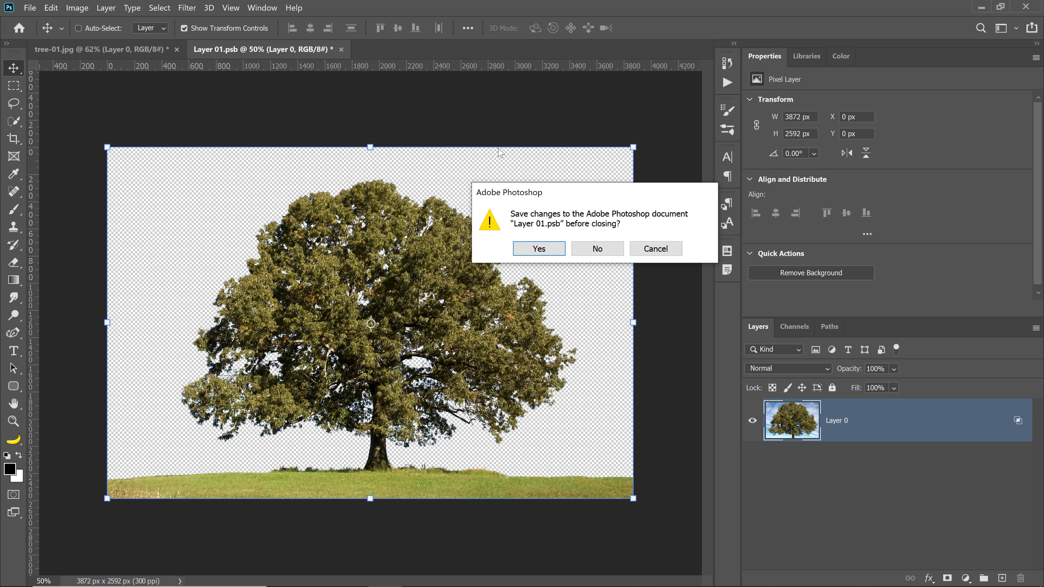
click(540, 252)
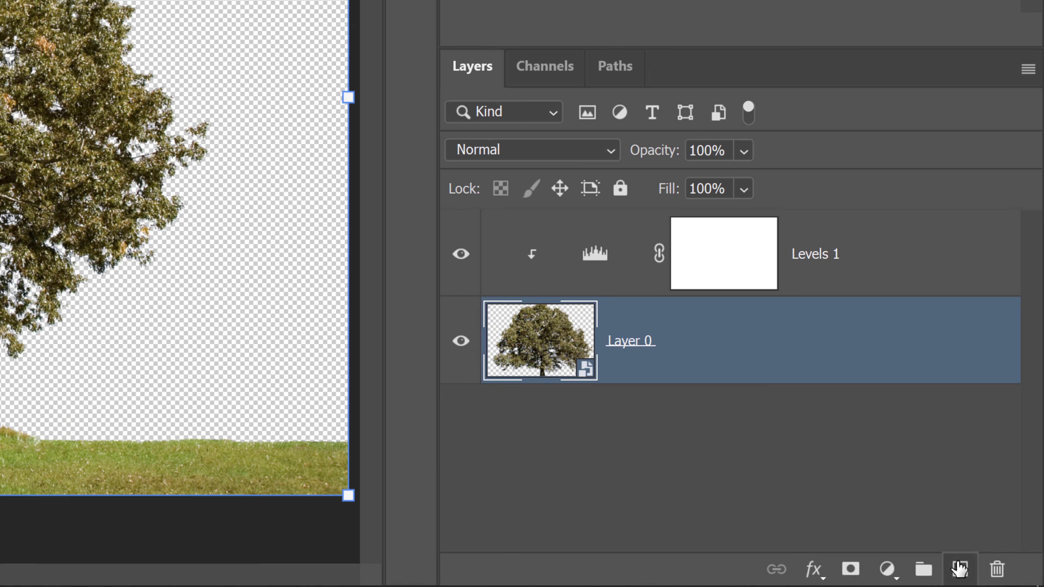
- Add a new empty layer directly below Layer 0, undoing the one first created above it
click(960, 569)
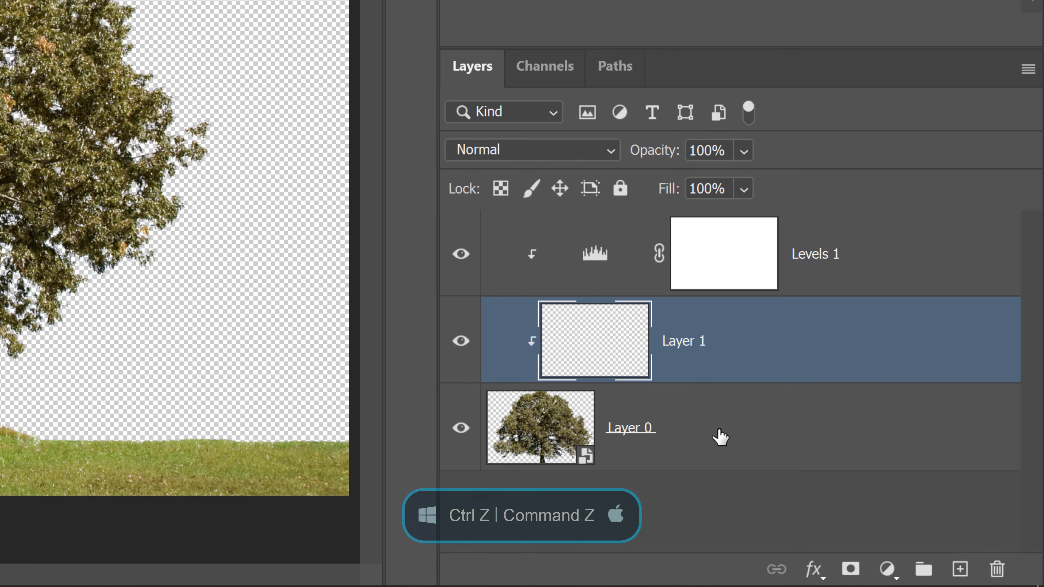
key(ctrl+z)
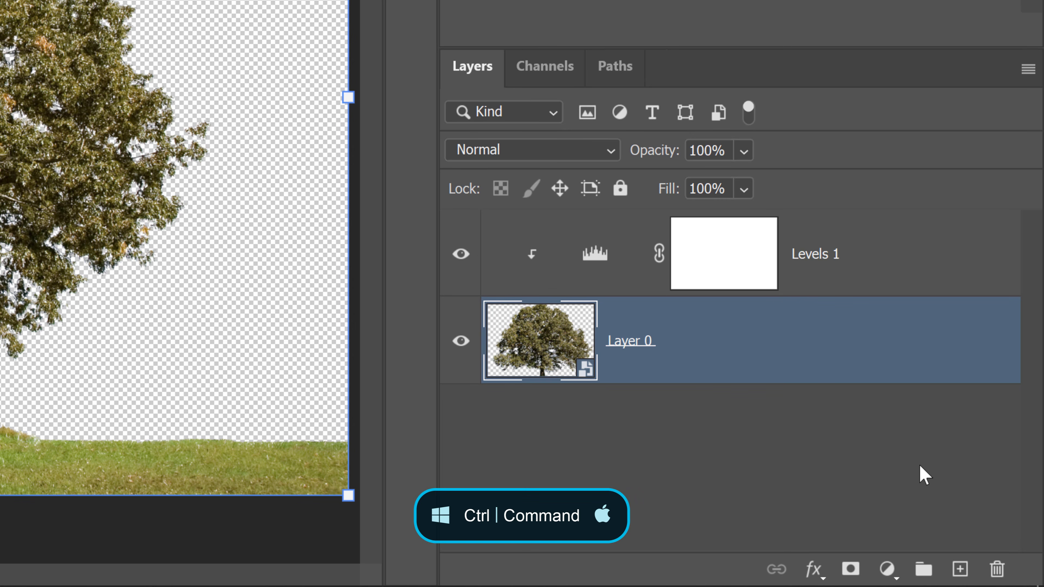
ctrl+click(960, 569)
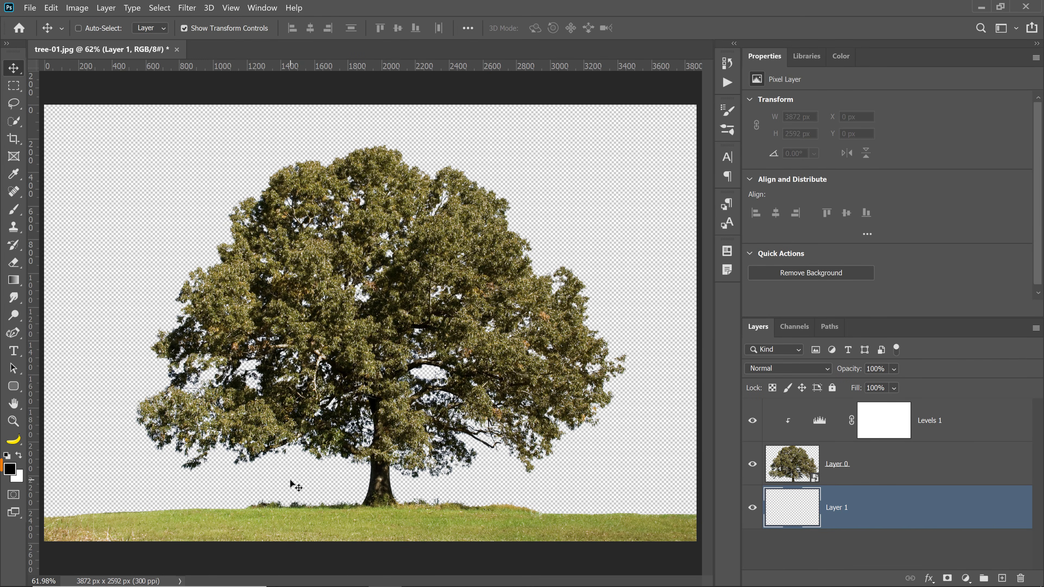
- Choose a mid-gray foreground color and fill the new bottom layer with it
click(14, 472)
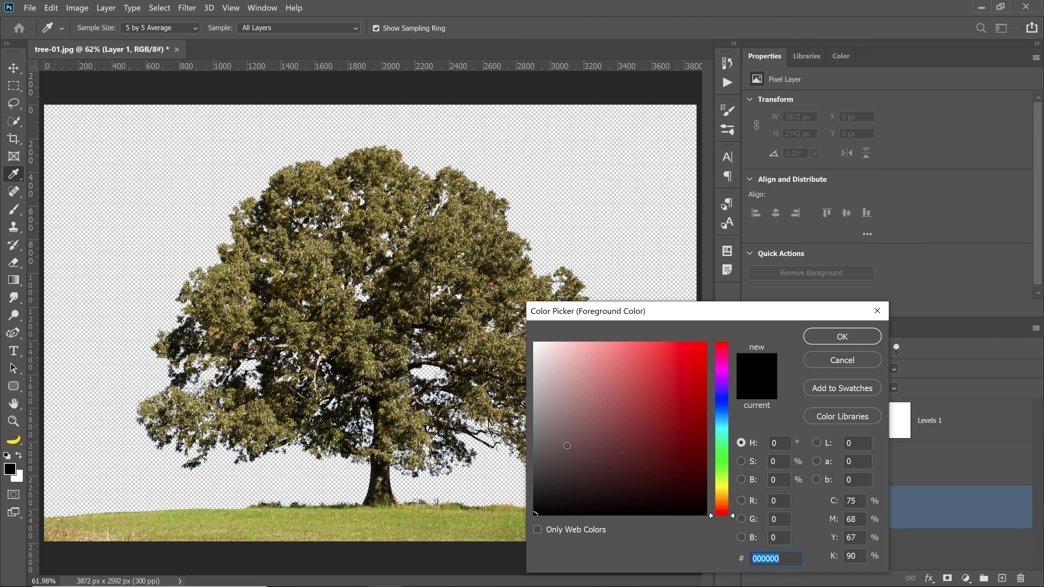
click(496, 437)
click(825, 340)
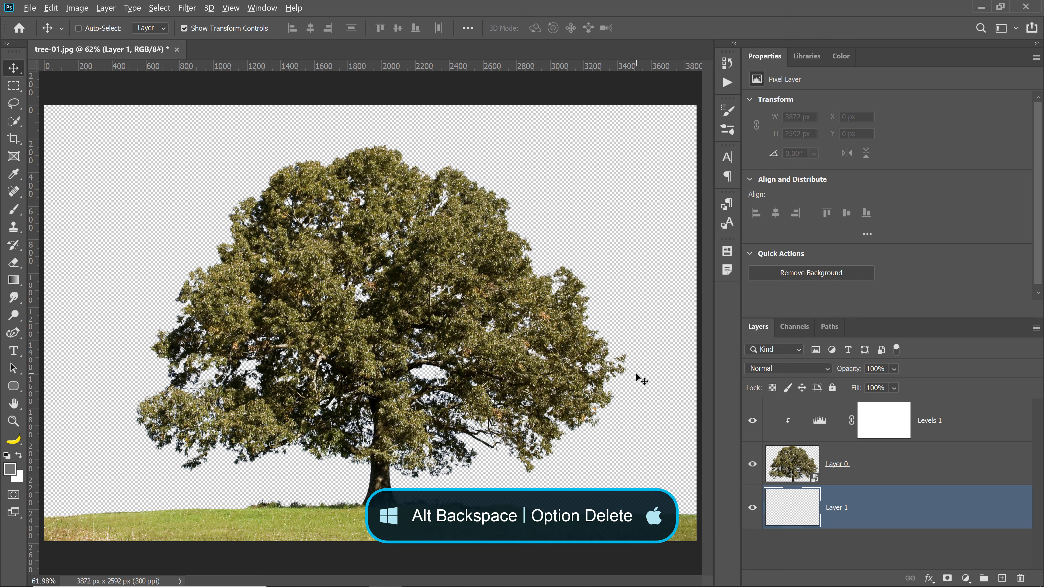
key(alt+BackSpace)
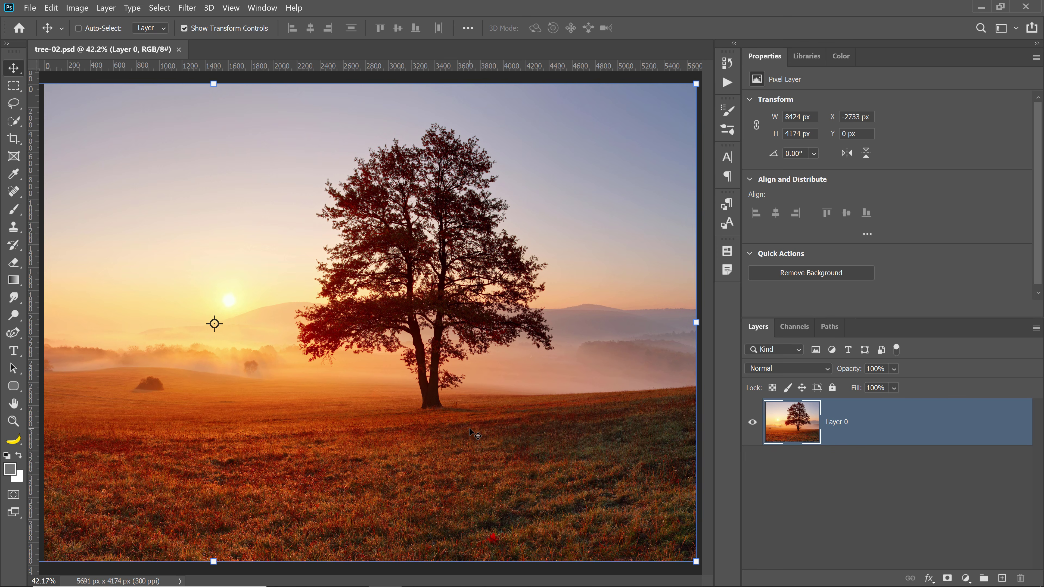
- In tree-02.psd, compare the Red, Green and Blue channels and duplicate the Blue channel
click(794, 327)
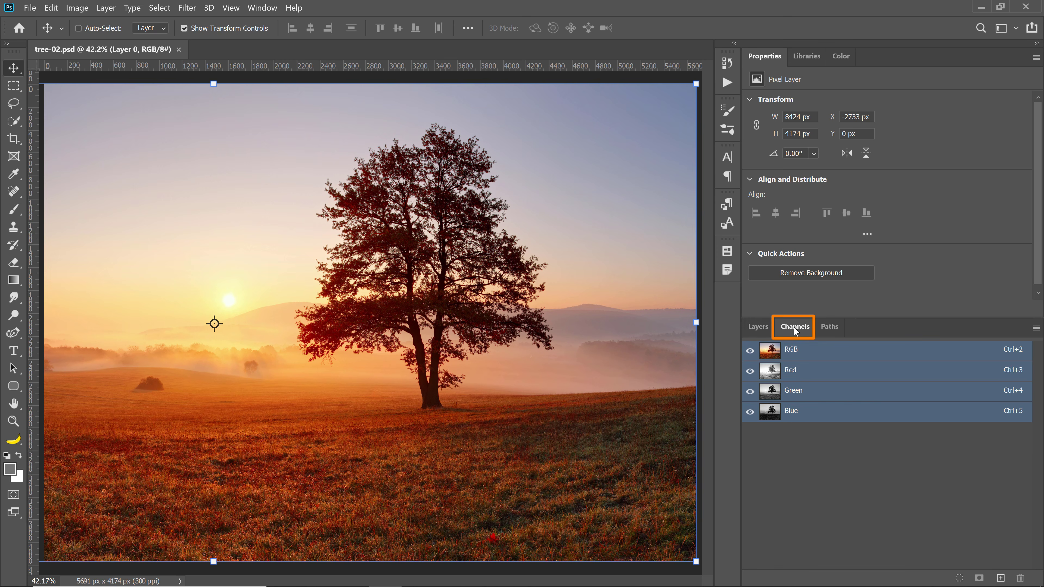
click(800, 373)
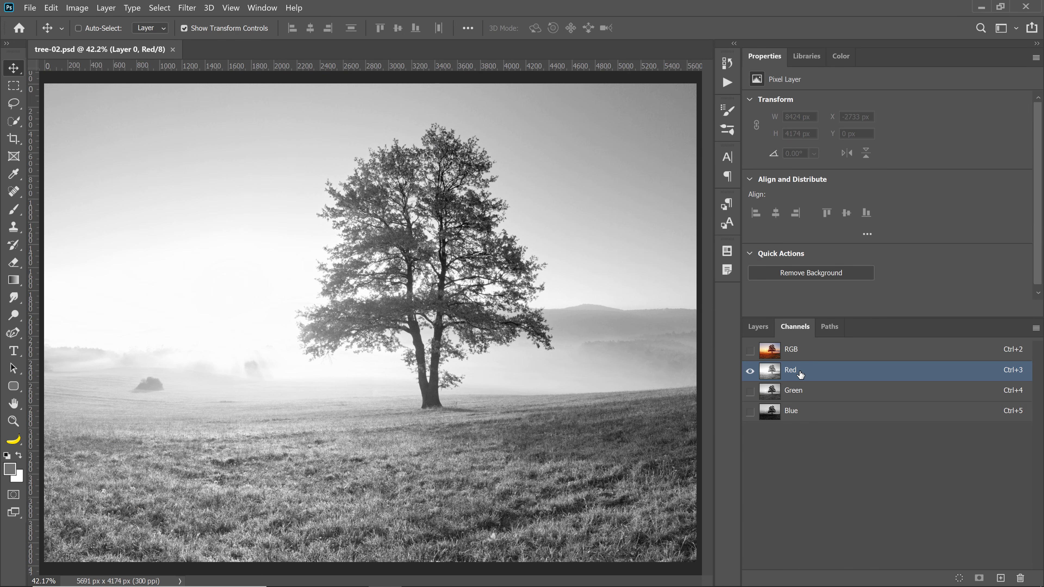
click(803, 395)
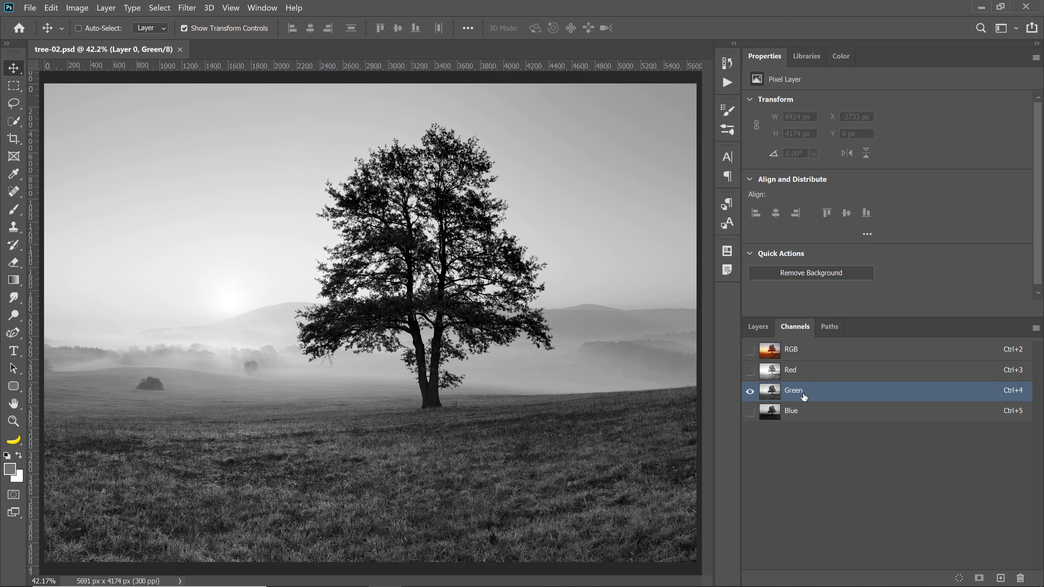
click(799, 411)
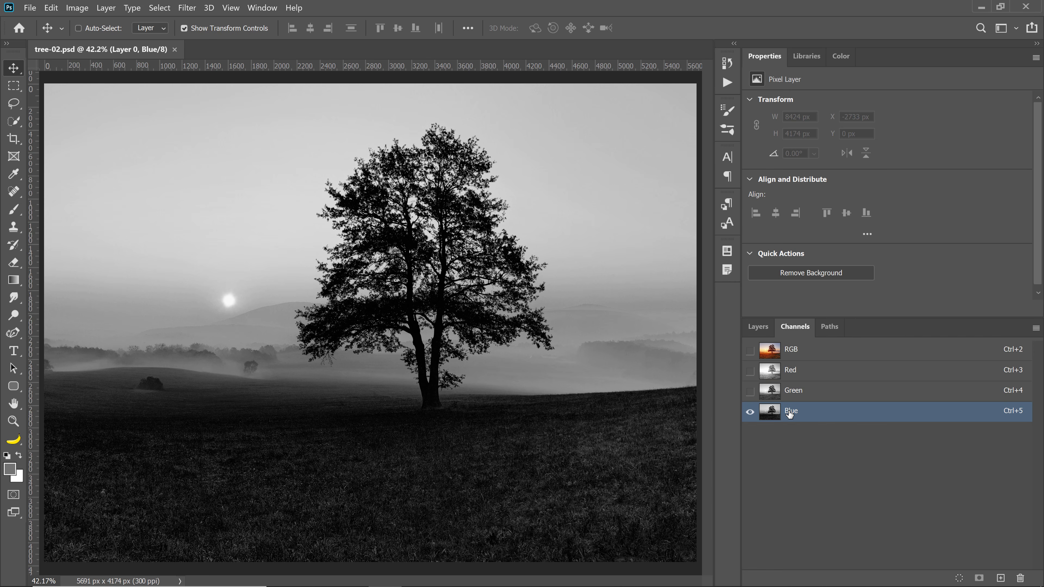
drag(769, 414, 999, 576)
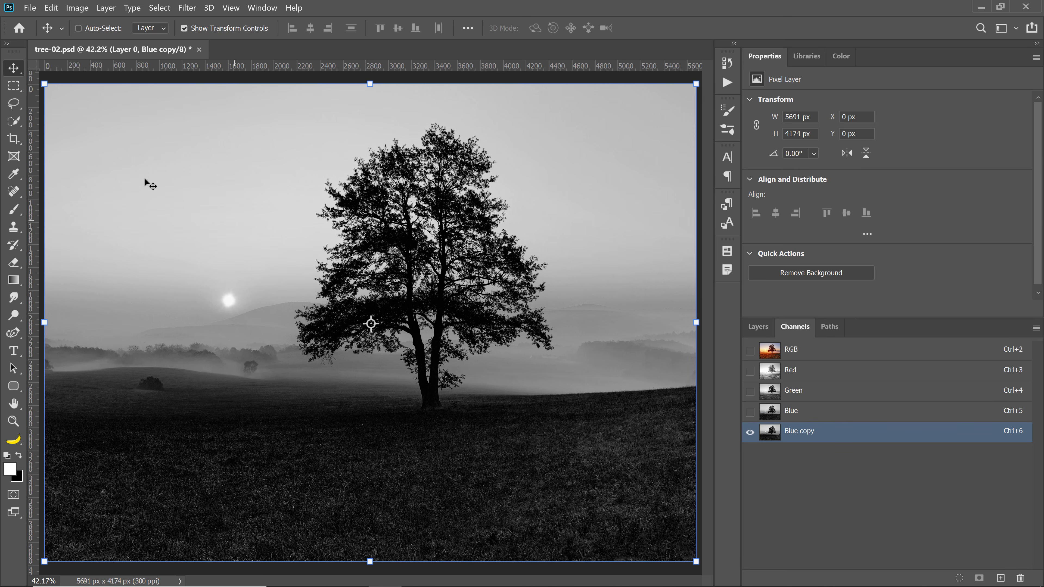
- Lasso loosely around the tree on the Blue copy channel, fill everything outside the outline with white, and deselect
drag(14, 103, 84, 104)
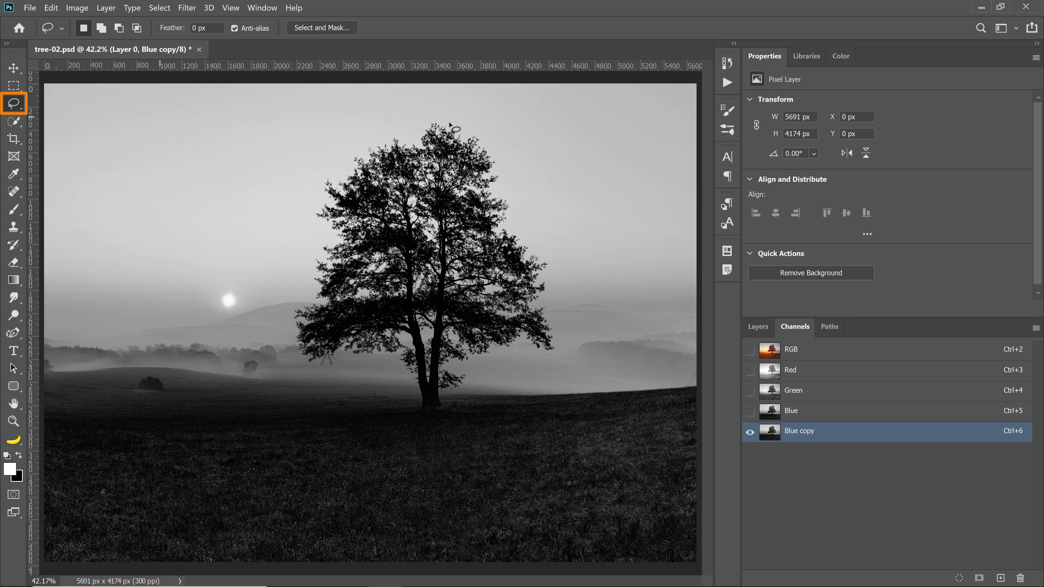
mouse_move(511, 171)
mouse_down()
mouse_move(477, 117)
mouse_move(429, 113)
mouse_move(324, 158)
mouse_move(313, 239)
mouse_move(279, 333)
mouse_move(289, 374)
mouse_move(385, 363)
mouse_move(416, 384)
mouse_move(422, 405)
mouse_move(441, 407)
mouse_move(479, 362)
mouse_move(575, 354)
mouse_move(564, 244)
mouse_move(530, 203)
mouse_up()
right_click(409, 243)
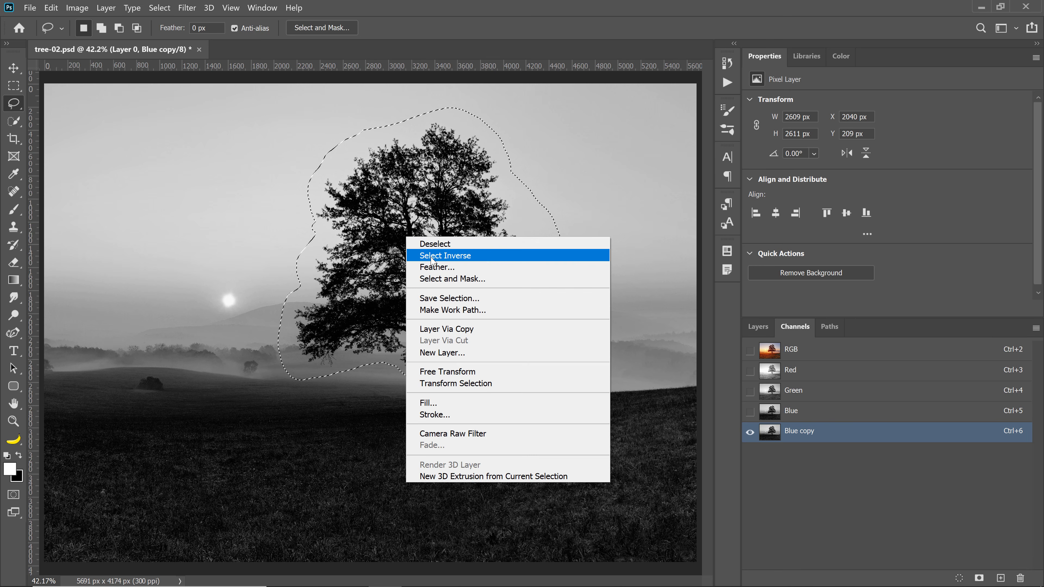
click(490, 258)
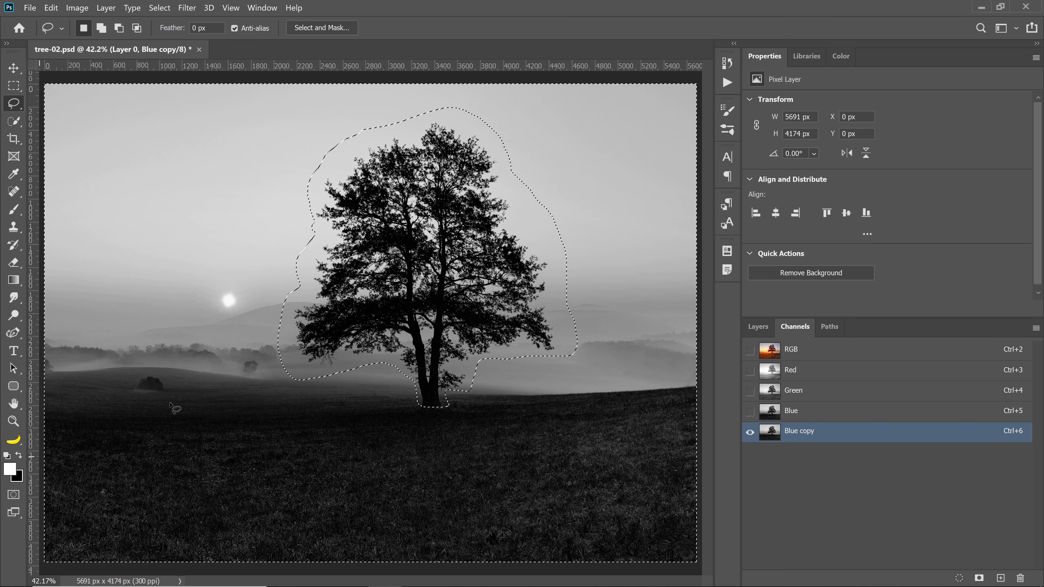
key(alt+BackSpace)
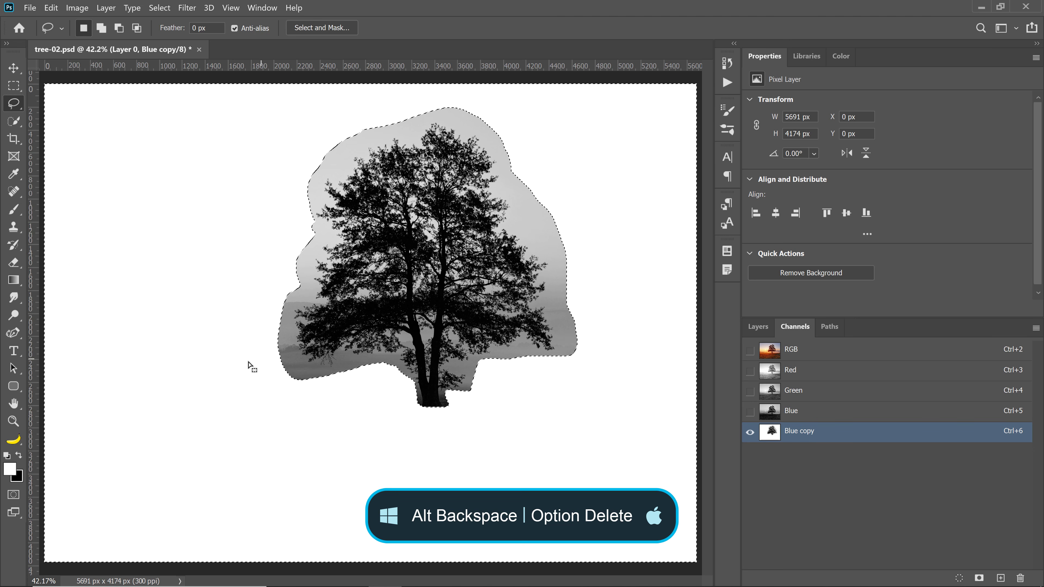
key(ctrl+d)
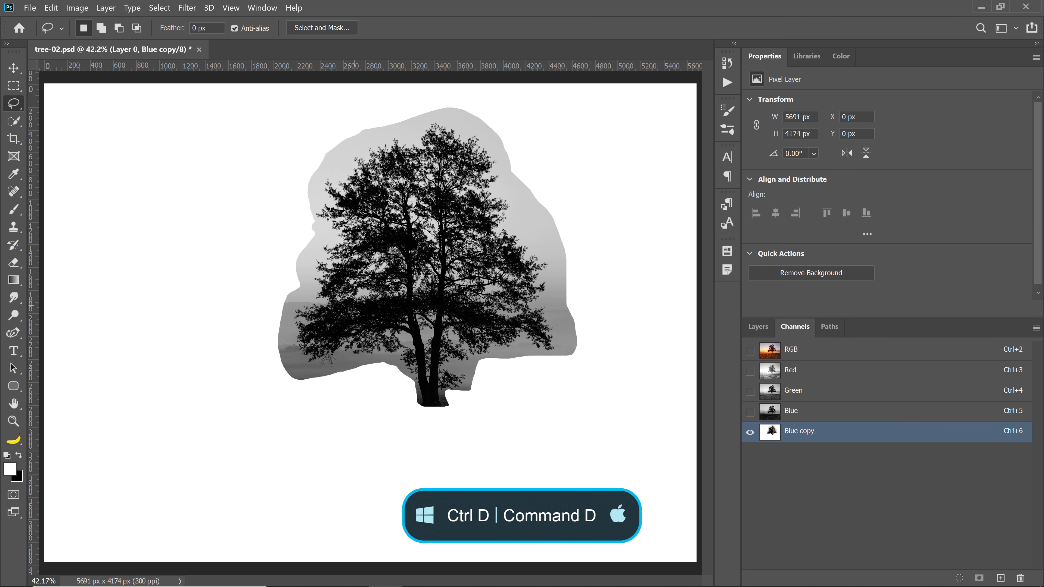
- Invert the Blue copy channel so the tree is white on black
click(13, 315)
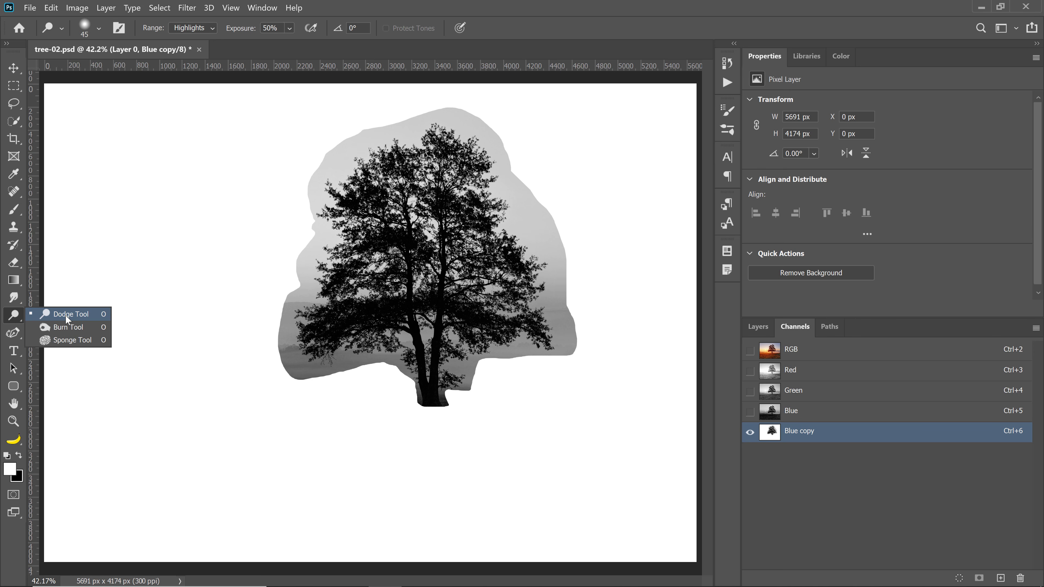
click(16, 322)
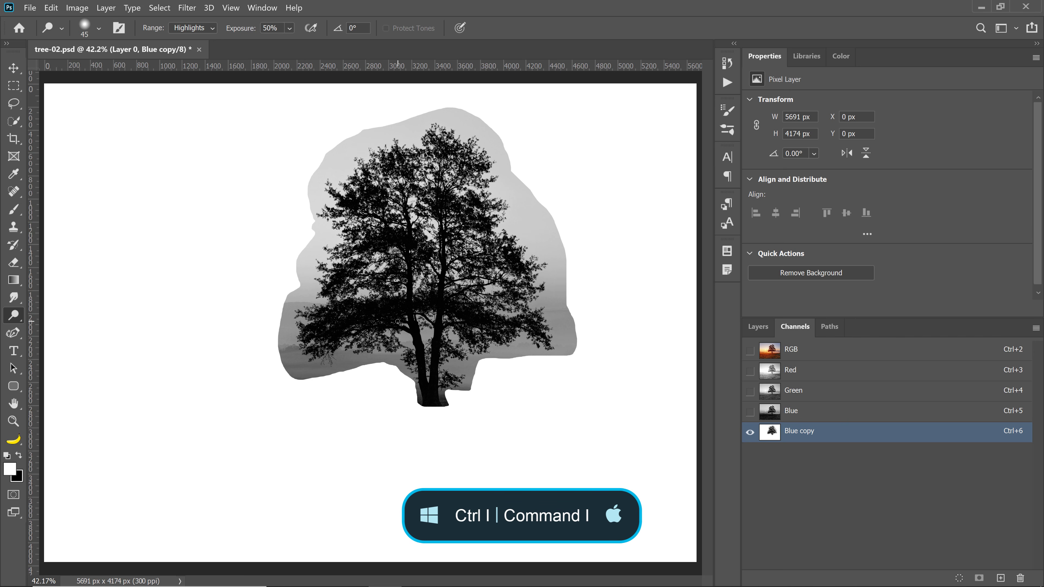
key(ctrl+i)
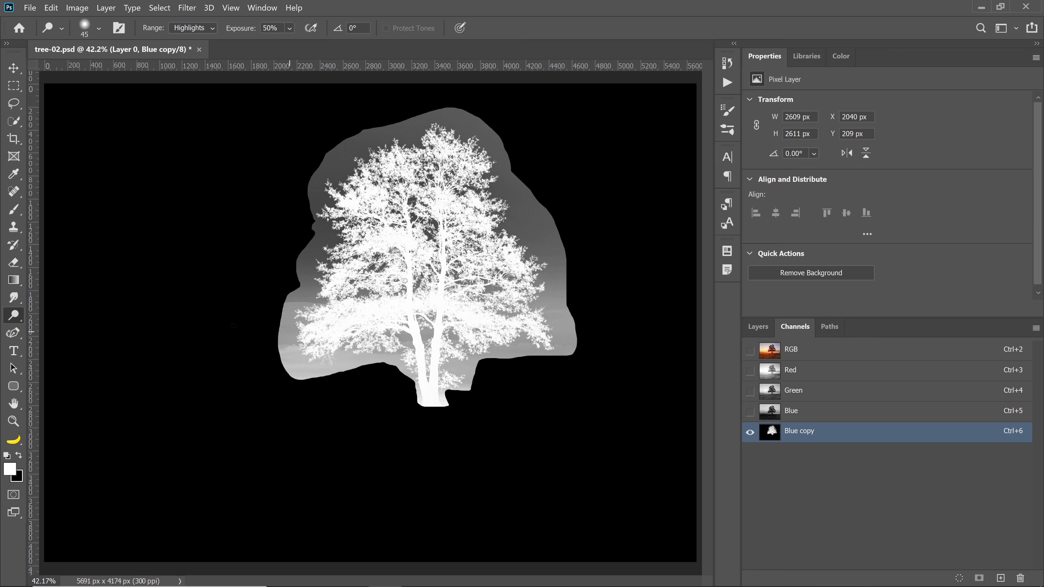
- Burn the gray area around the upper part of the tree to black, with range Shadows and 14% exposure
right_click(20, 322)
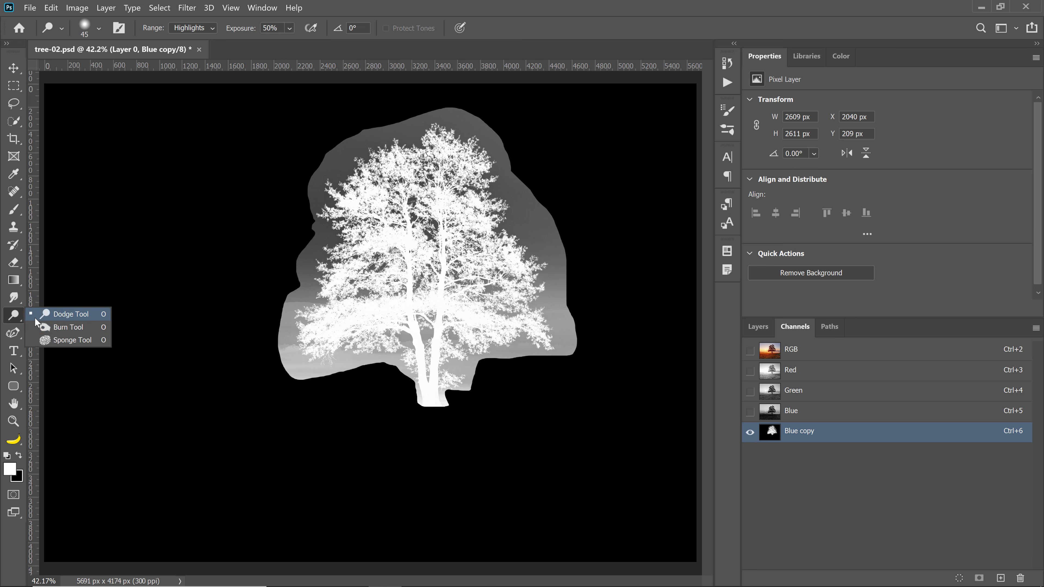
click(62, 328)
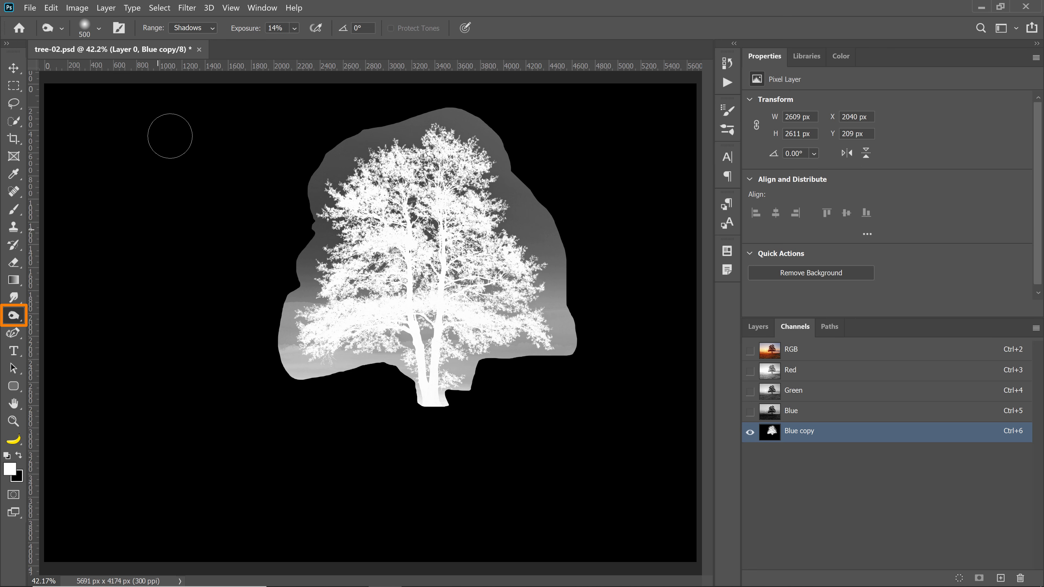
click(184, 32)
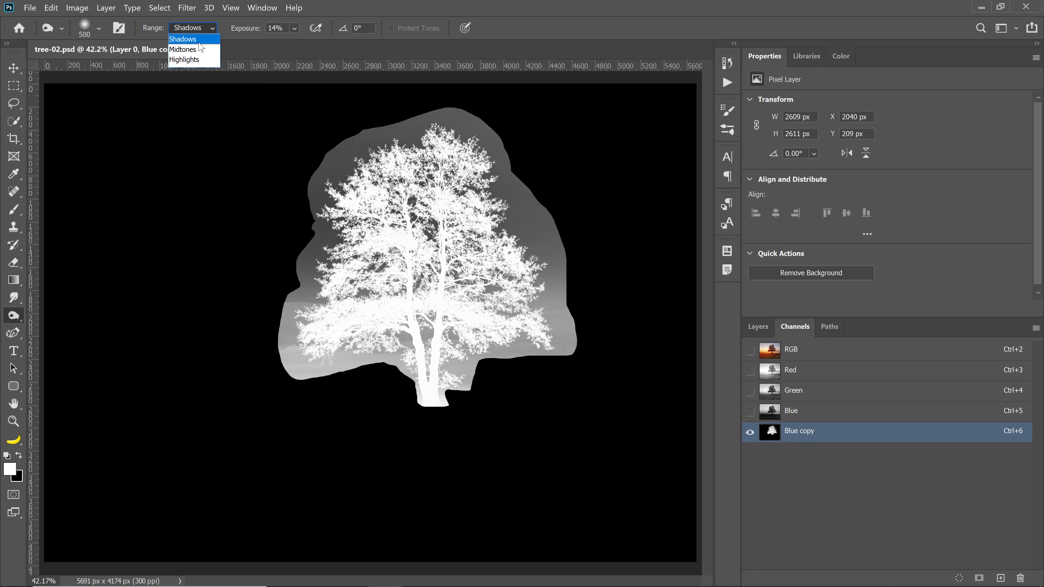
key(Escape)
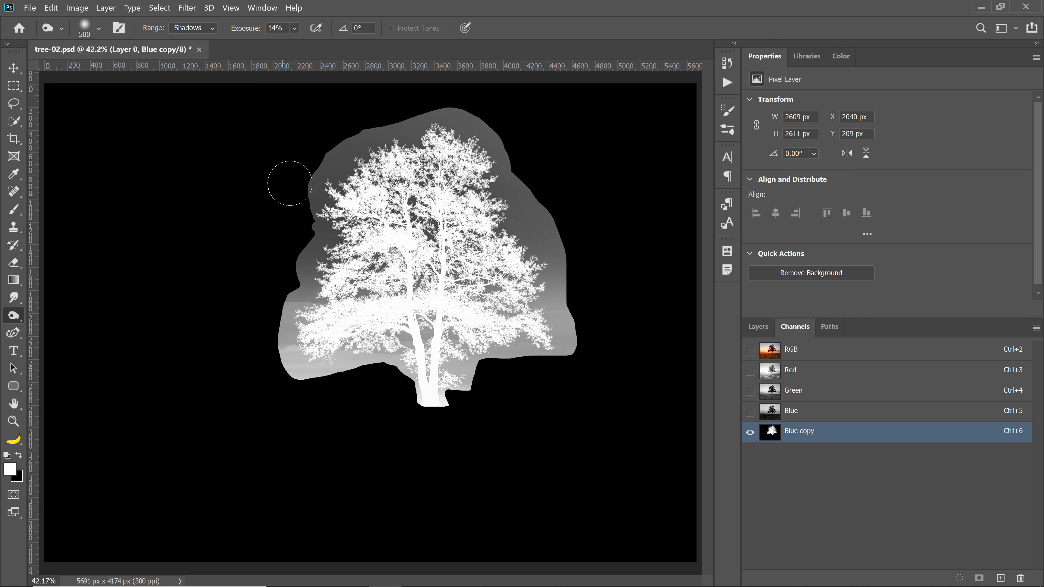
mouse_move(296, 180)
mouse_down()
mouse_move(250, 221)
mouse_move(392, 108)
mouse_move(464, 113)
mouse_move(538, 189)
mouse_move(522, 247)
mouse_move(592, 325)
mouse_move(545, 166)
mouse_move(490, 221)
mouse_up()
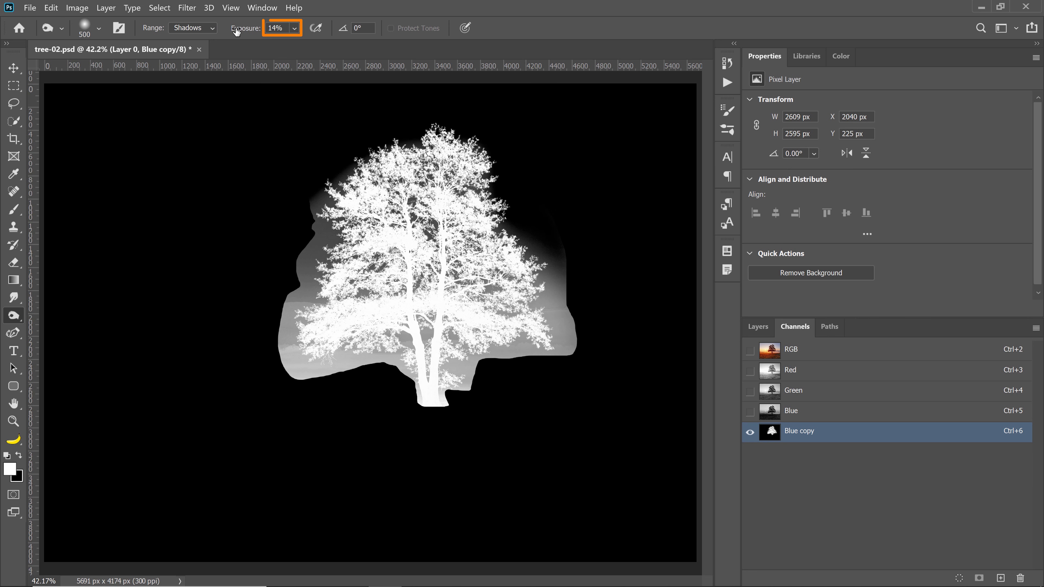
- Undo a trial burn at 100% exposure and darken the remaining gray around the branches and trunk base at 28% exposure
mouse_move(298, 282)
mouse_down()
mouse_move(307, 306)
mouse_move(303, 231)
mouse_move(391, 153)
mouse_move(340, 170)
mouse_move(424, 139)
mouse_move(558, 233)
mouse_move(534, 277)
mouse_move(550, 290)
mouse_move(477, 328)
mouse_move(432, 335)
mouse_move(508, 328)
mouse_move(549, 305)
mouse_move(568, 339)
mouse_move(531, 329)
mouse_up()
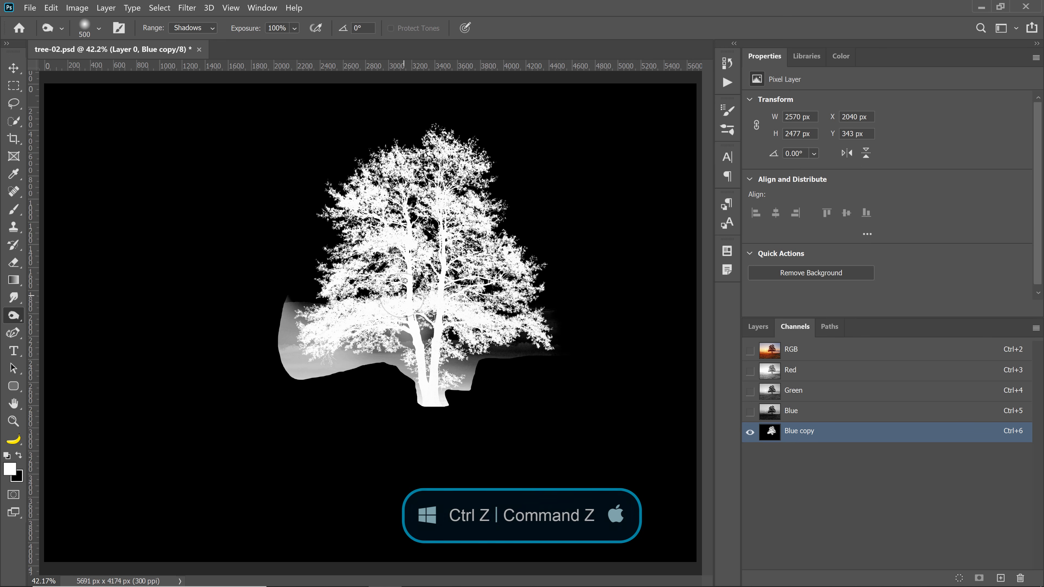
key(ctrl+z)
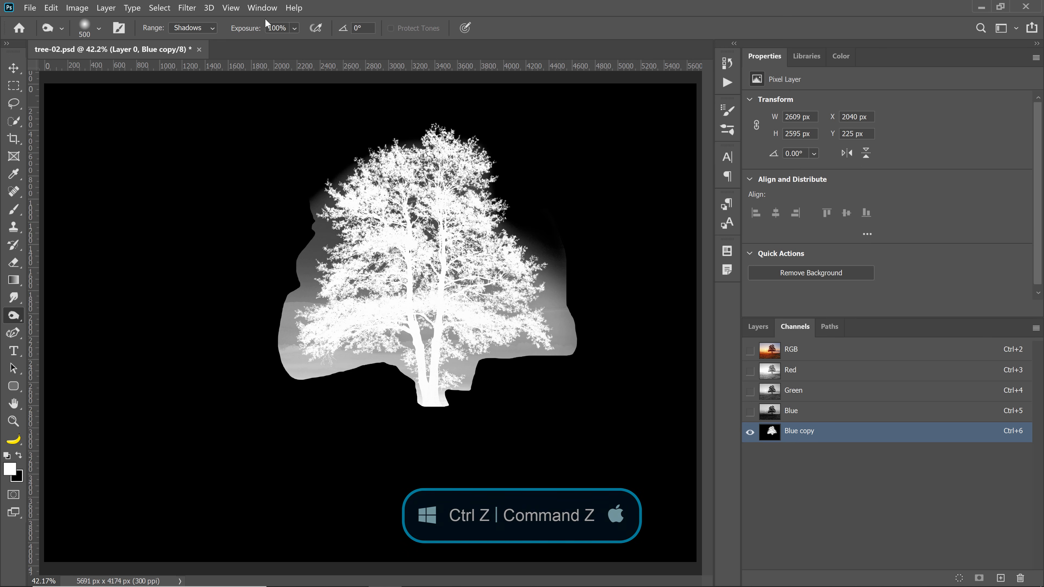
drag(295, 33, 289, 48)
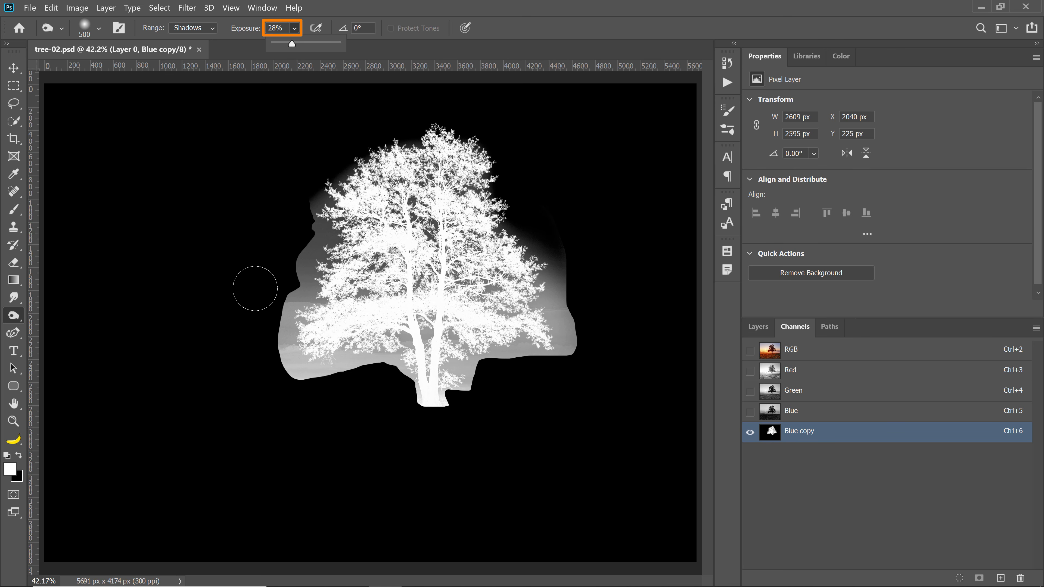
mouse_move(323, 204)
mouse_down()
mouse_move(312, 289)
mouse_move(299, 227)
mouse_move(291, 233)
mouse_move(270, 313)
mouse_move(272, 357)
mouse_move(282, 369)
mouse_move(286, 324)
mouse_move(304, 340)
mouse_move(302, 300)
mouse_move(304, 324)
mouse_move(342, 301)
mouse_move(389, 300)
mouse_move(385, 227)
mouse_move(417, 278)
mouse_move(429, 358)
mouse_up()
mouse_move(386, 389)
mouse_down()
mouse_move(451, 356)
mouse_move(378, 388)
mouse_move(345, 367)
mouse_move(372, 359)
mouse_move(303, 374)
mouse_move(373, 359)
mouse_move(271, 357)
mouse_move(314, 374)
mouse_move(360, 360)
mouse_move(328, 393)
mouse_move(406, 392)
mouse_move(467, 375)
mouse_move(496, 385)
mouse_move(455, 396)
mouse_move(544, 370)
mouse_move(542, 378)
mouse_move(597, 337)
mouse_move(498, 362)
mouse_move(590, 304)
mouse_move(545, 300)
mouse_move(558, 339)
mouse_move(547, 247)
mouse_move(500, 180)
mouse_move(486, 262)
mouse_move(470, 197)
mouse_move(497, 216)
mouse_up()
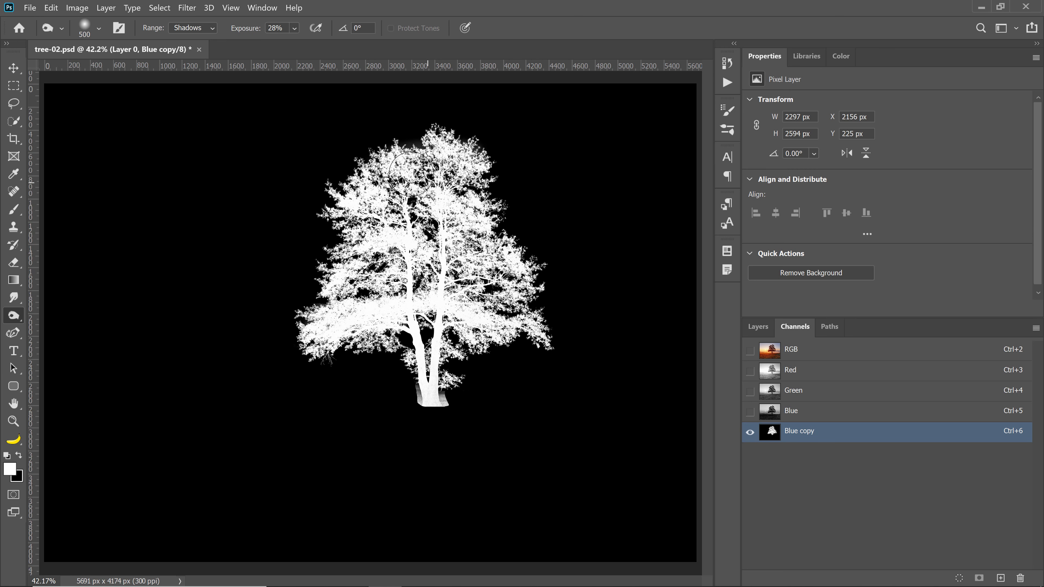
drag(411, 175, 477, 152)
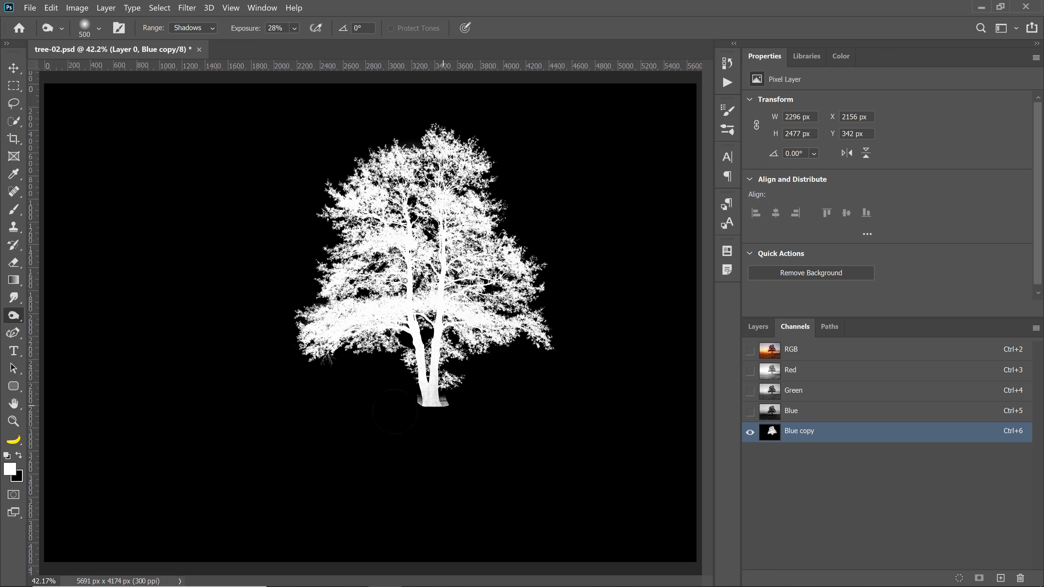
drag(426, 422, 463, 412)
- Set up a Soft Round brush with black as the foreground color for cleaning the area around the trunk base
key(z)
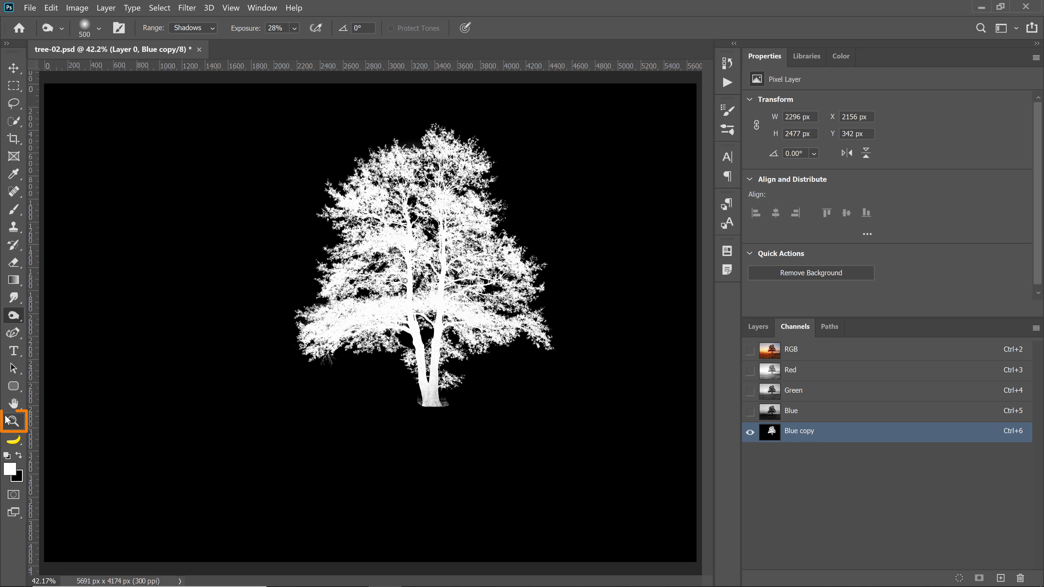
click(452, 401)
click(452, 401)
click(452, 401)
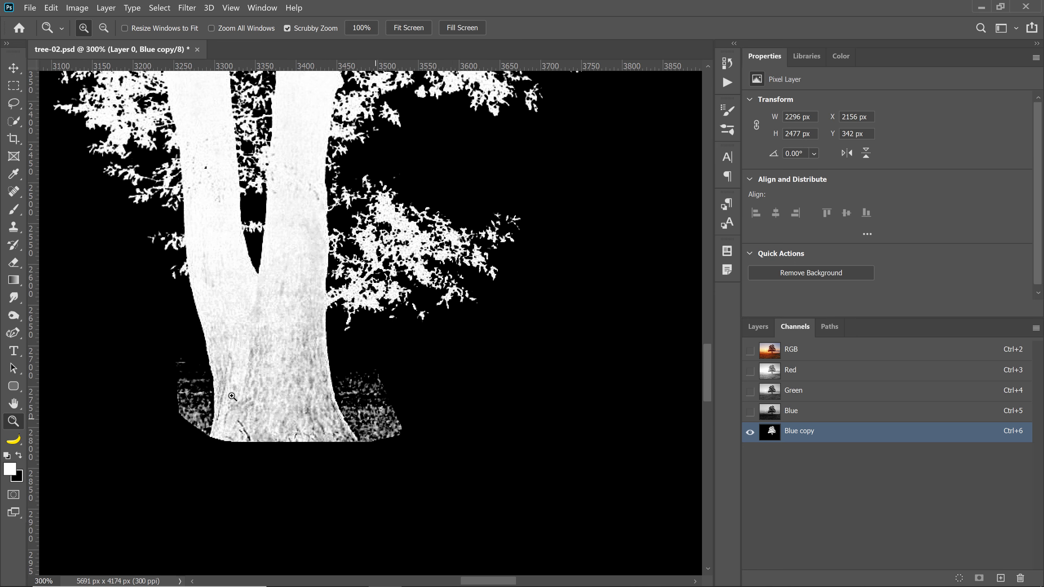
click(452, 401)
key(b)
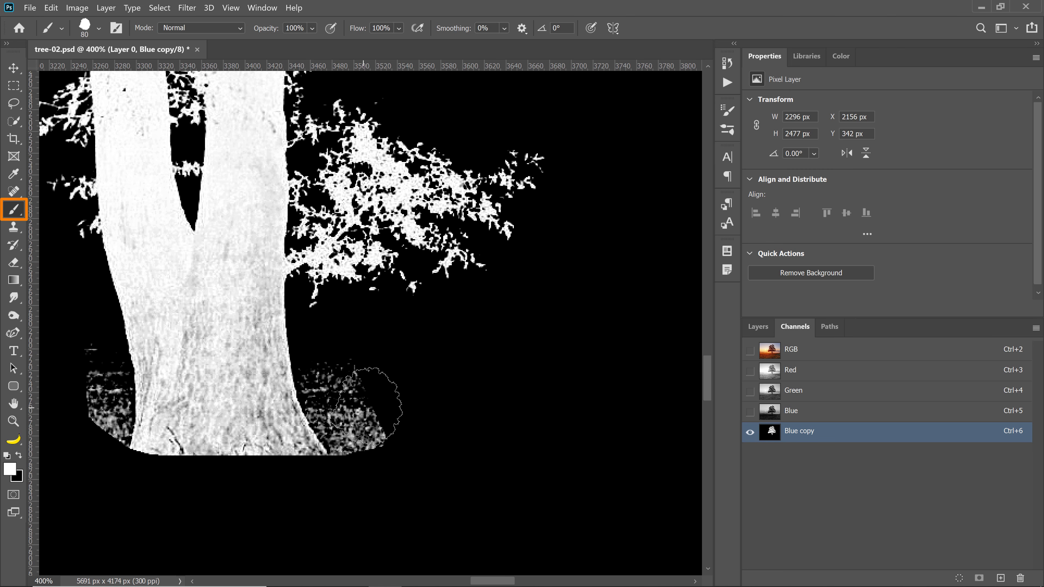
click(99, 30)
scroll(85, 173, up, 3)
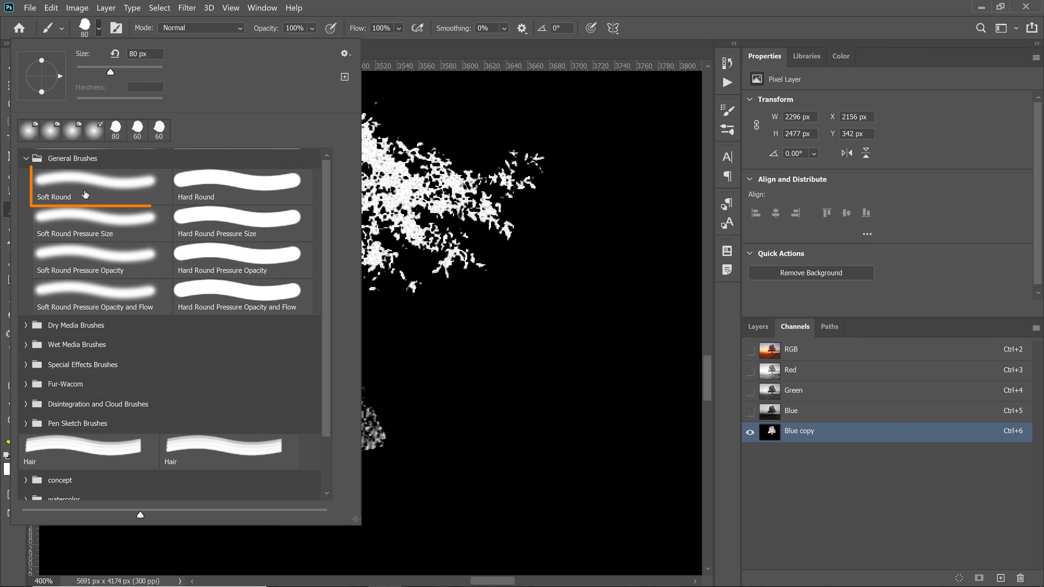
click(84, 194)
click(380, 7)
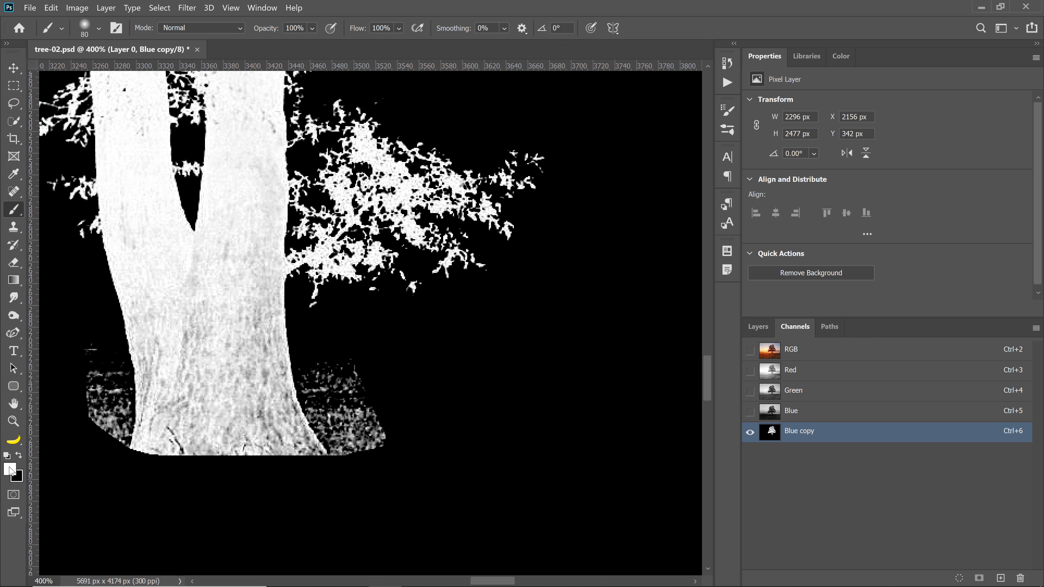
key(x)
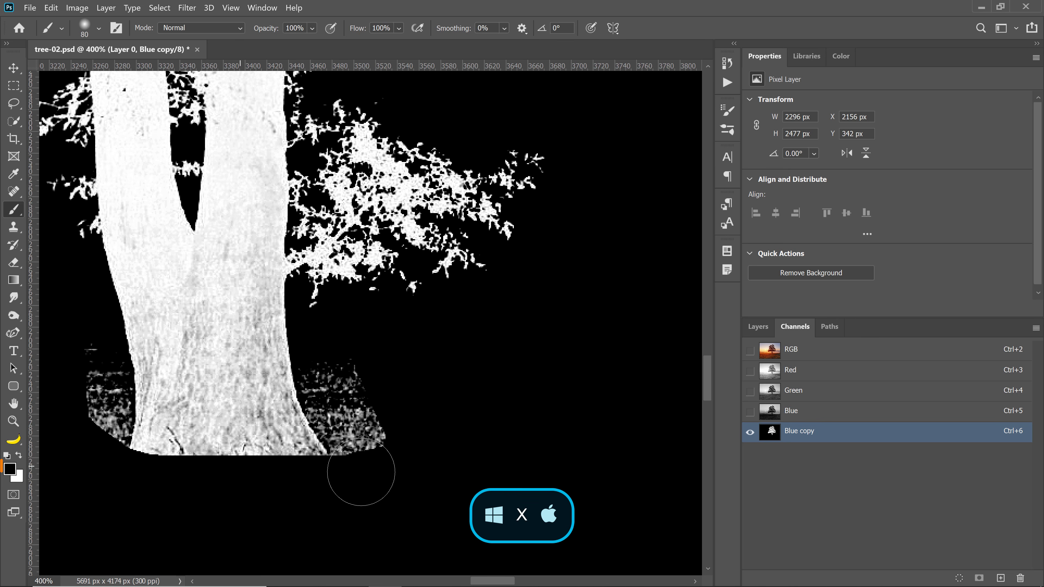
- Reduce the brush to 20 px and paint the gray remnants on both sides of the trunk base black
key(bracketleft)
key(bracketleft)
key(bracketleft)
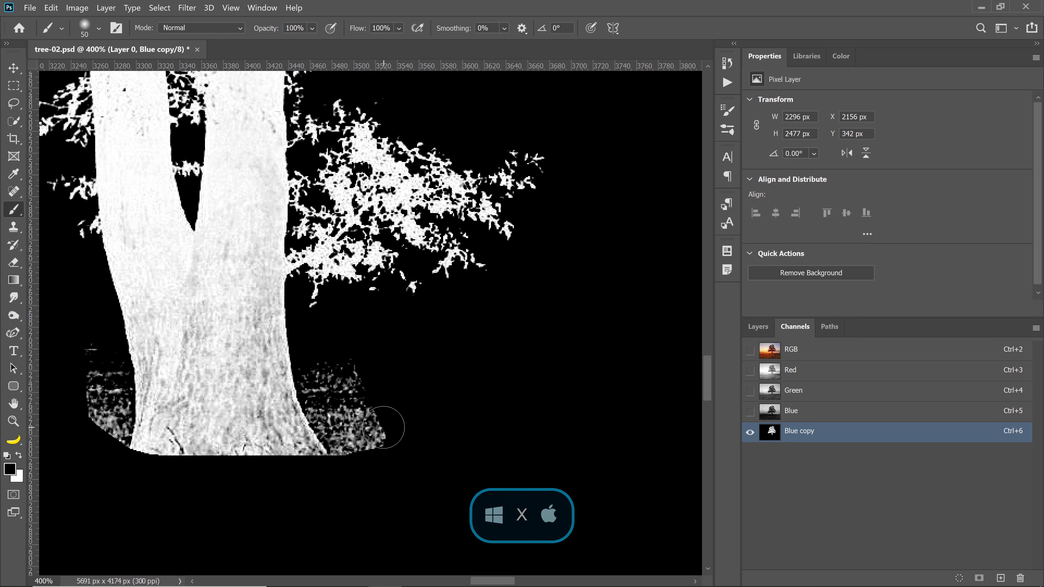
key(bracketleft)
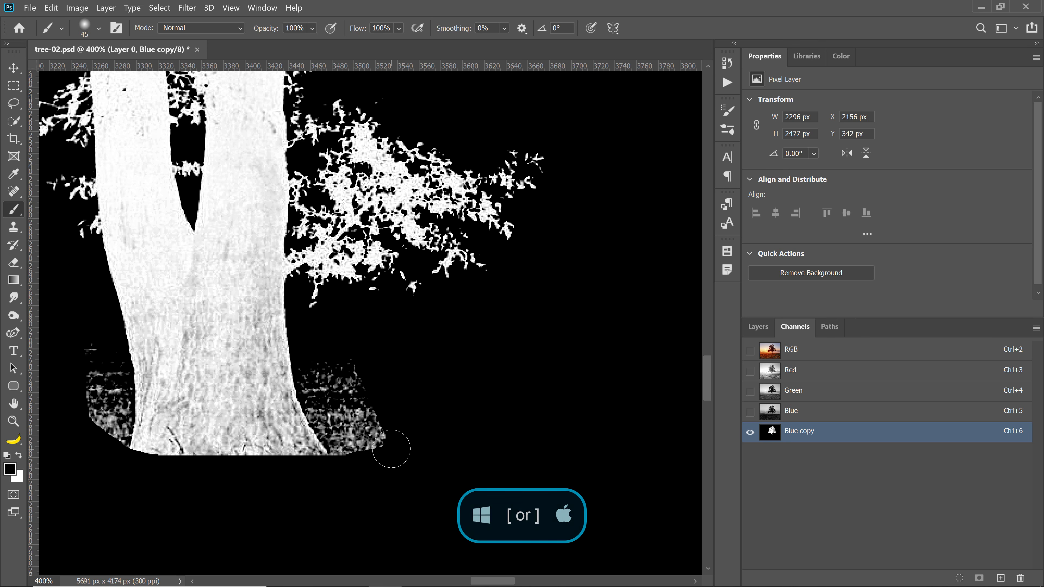
key(bracketleft)
key(bracketleft)
mouse_move(382, 427)
mouse_down()
mouse_move(367, 378)
mouse_move(386, 444)
mouse_move(368, 390)
mouse_move(378, 451)
mouse_move(349, 350)
mouse_move(373, 449)
mouse_move(353, 392)
mouse_move(337, 380)
mouse_move(364, 452)
mouse_move(333, 412)
mouse_up()
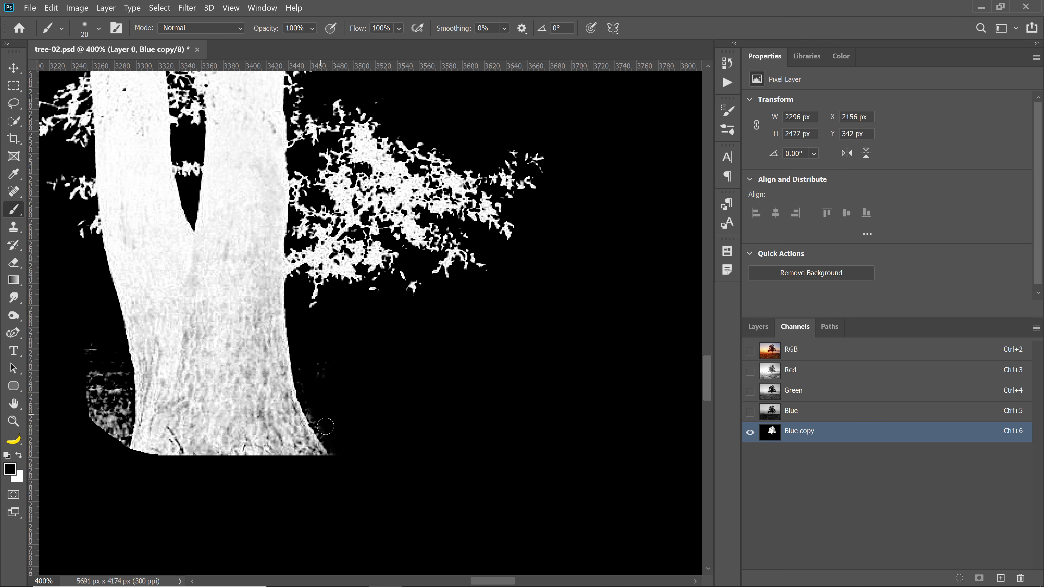
drag(308, 397, 343, 476)
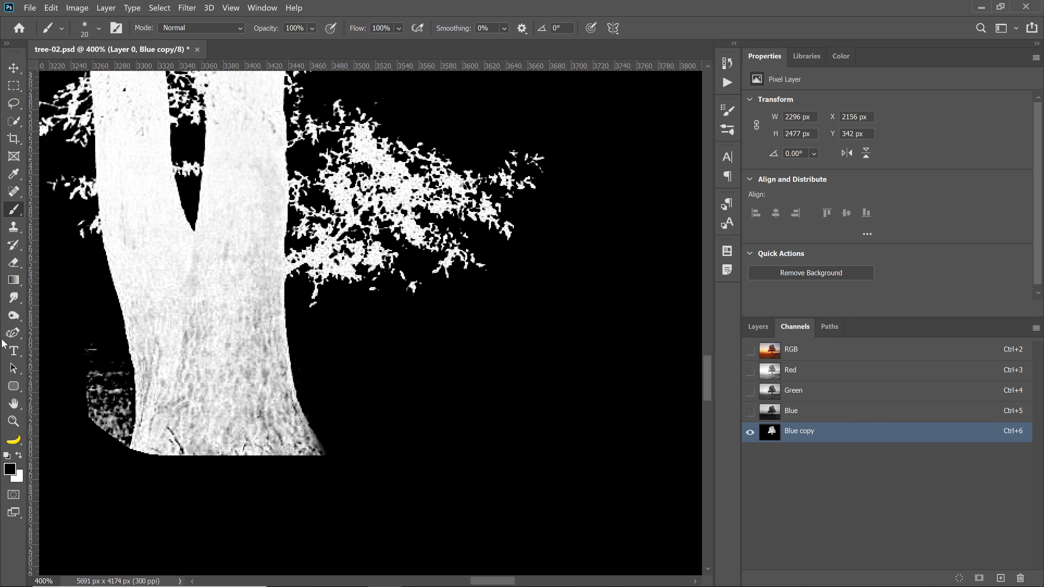
mouse_move(82, 403)
mouse_down()
mouse_move(88, 432)
mouse_move(98, 420)
mouse_move(89, 351)
mouse_move(119, 373)
mouse_move(108, 438)
mouse_move(121, 405)
mouse_up()
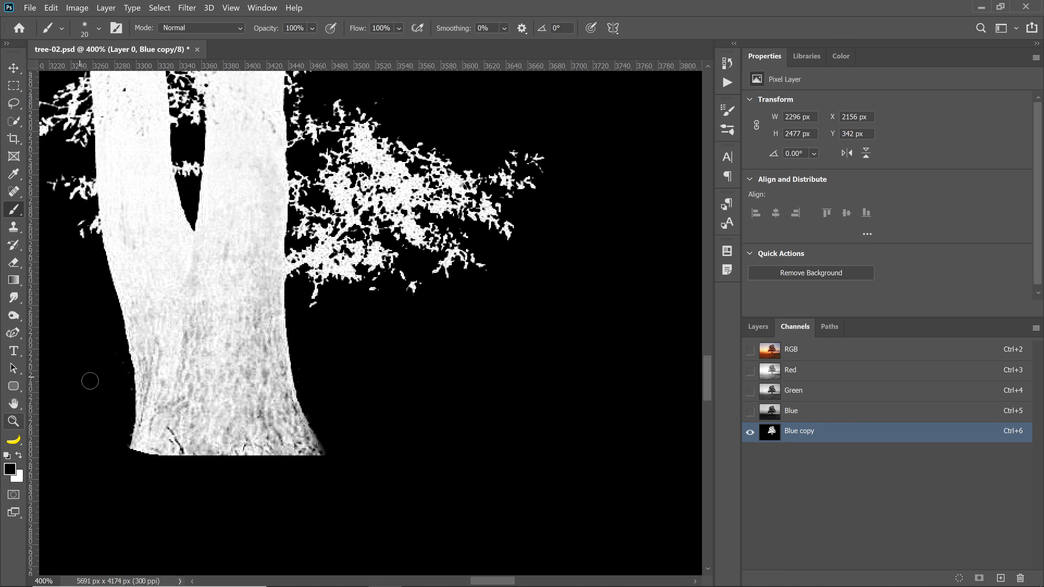
- Paint the lower trunk's interior white and dodge the remaining gray along the trunks, with range Highlights and 29% exposure
key(x)
mouse_move(191, 416)
mouse_down()
mouse_move(203, 349)
mouse_move(243, 403)
mouse_move(206, 413)
mouse_move(206, 400)
mouse_move(209, 433)
mouse_move(184, 438)
mouse_move(271, 439)
mouse_move(235, 420)
mouse_move(251, 263)
mouse_move(177, 394)
mouse_move(140, 309)
mouse_up()
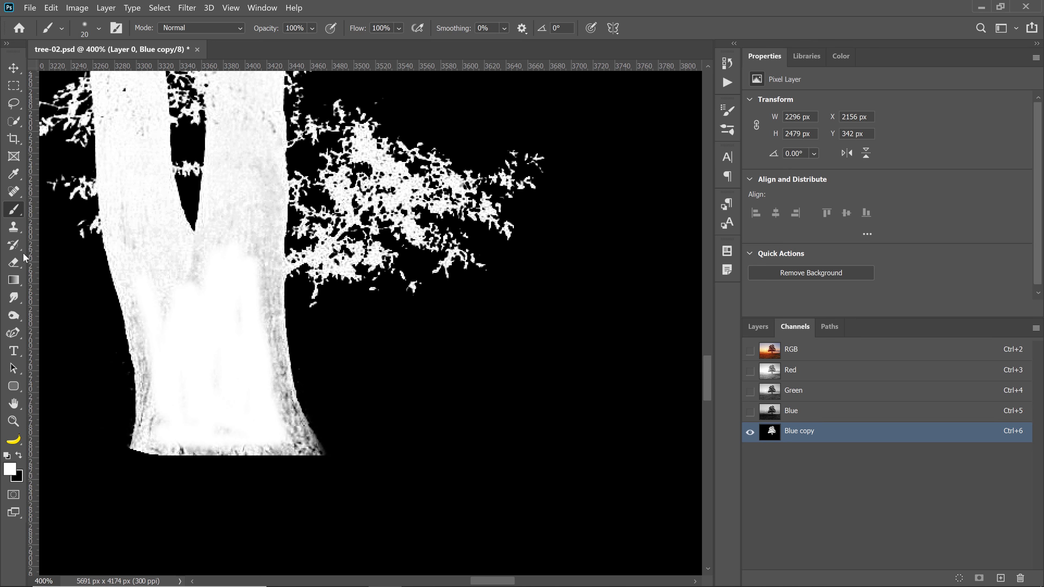
click(14, 315)
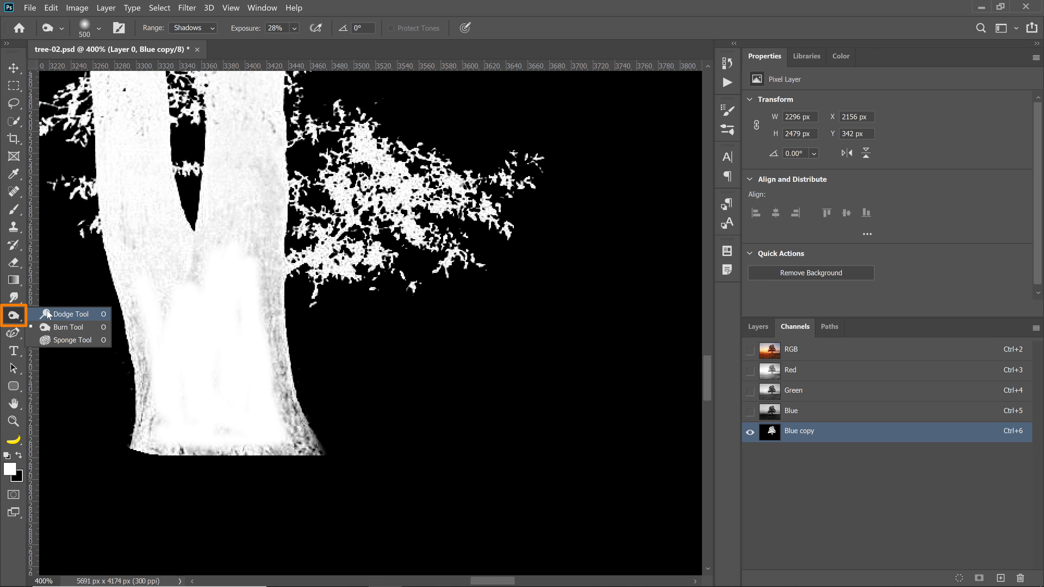
click(90, 315)
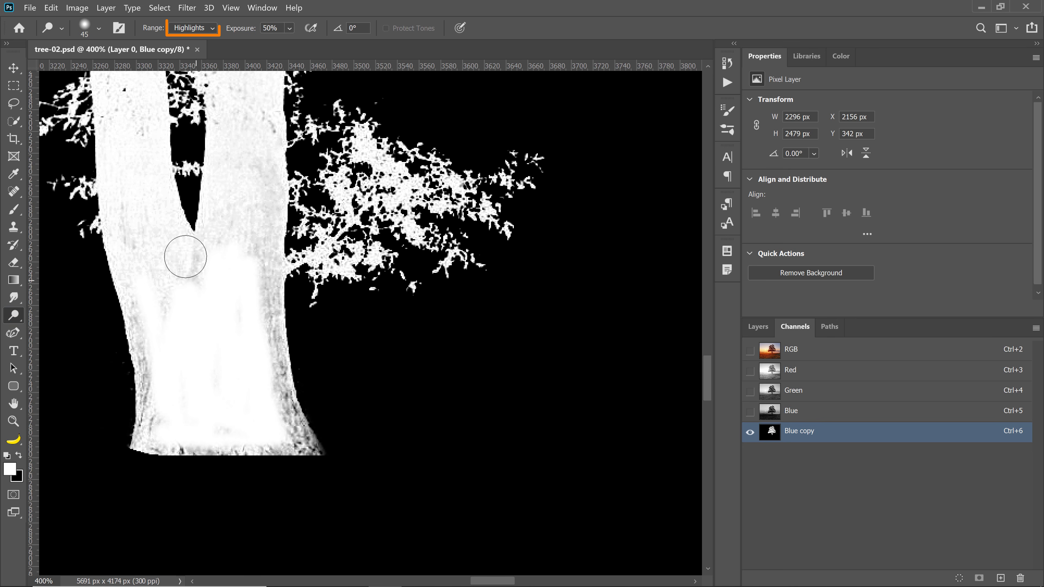
click(183, 33)
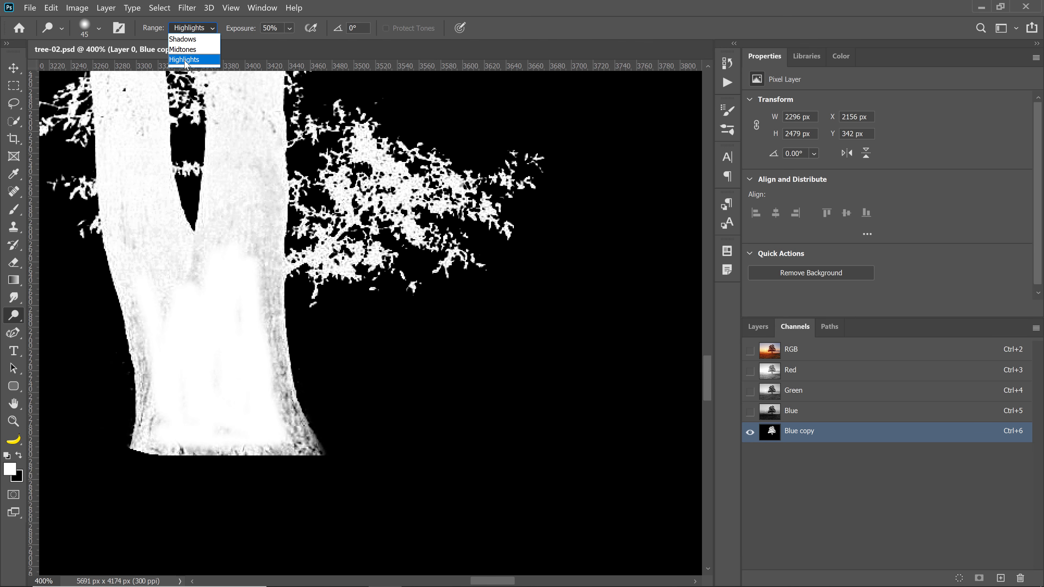
click(186, 61)
drag(248, 34, 237, 33)
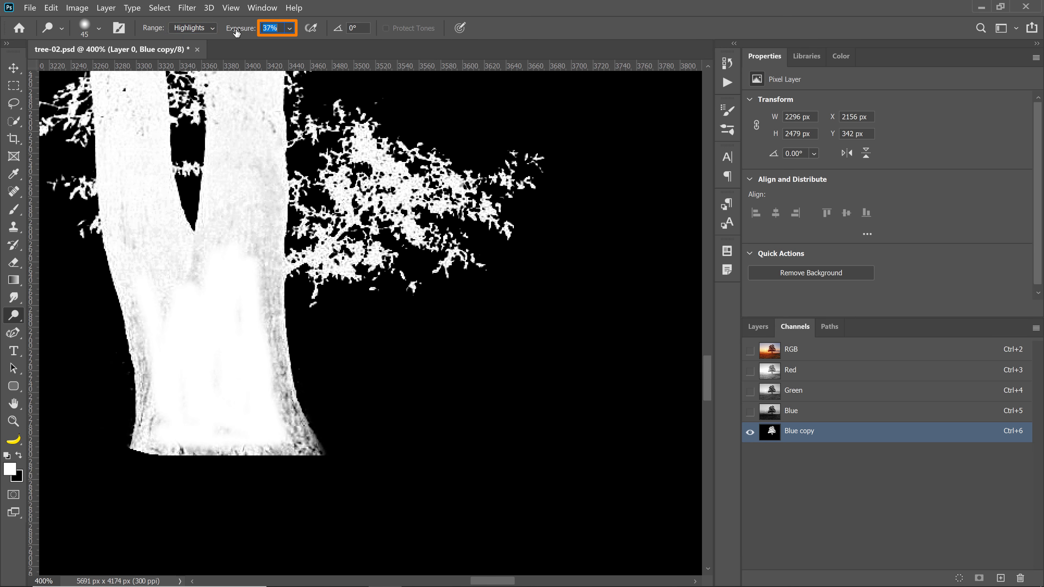
mouse_move(240, 236)
mouse_down()
mouse_move(249, 355)
mouse_move(257, 349)
mouse_move(305, 489)
mouse_move(275, 380)
mouse_move(274, 446)
mouse_up()
mouse_move(142, 442)
mouse_down()
mouse_move(125, 213)
mouse_move(221, 311)
mouse_move(274, 126)
mouse_up()
mouse_move(267, 208)
mouse_down()
mouse_move(256, 415)
mouse_move(278, 506)
mouse_up()
mouse_move(266, 466)
mouse_down()
mouse_move(281, 316)
mouse_move(278, 376)
mouse_move(265, 382)
mouse_move(265, 178)
mouse_move(270, 137)
mouse_move(302, 97)
mouse_up()
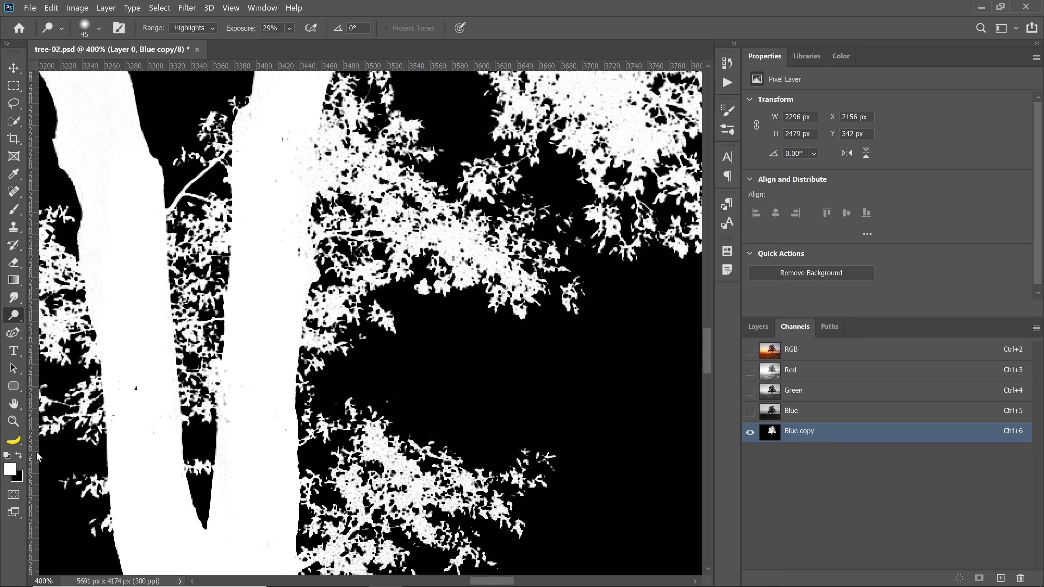
- Load the Blue copy channel as a selection, return to the RGB composite, and add it to Layer 0 as a layer mask
click(14, 403)
double_click(20, 407)
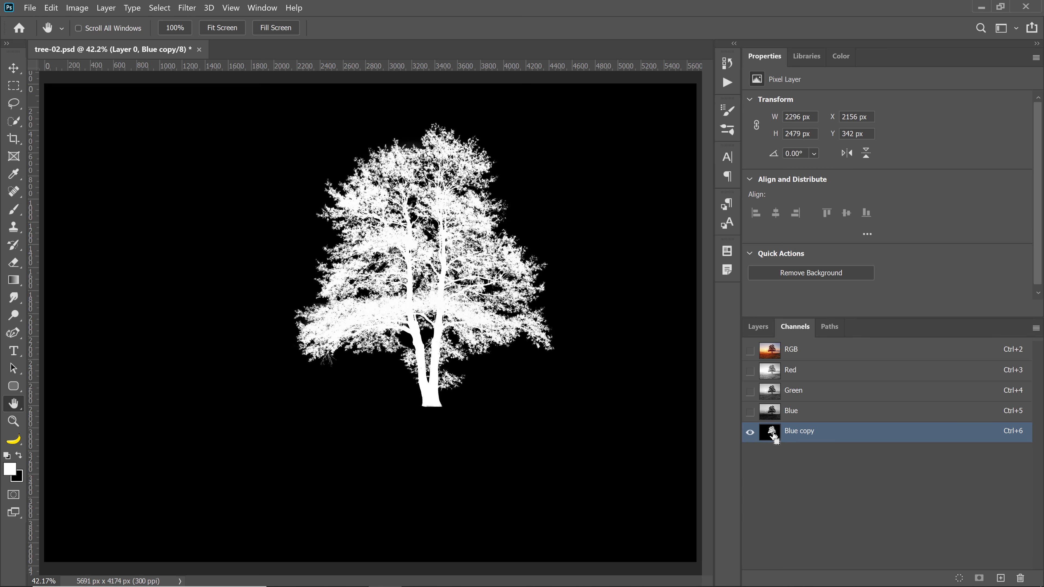
ctrl+click(772, 433)
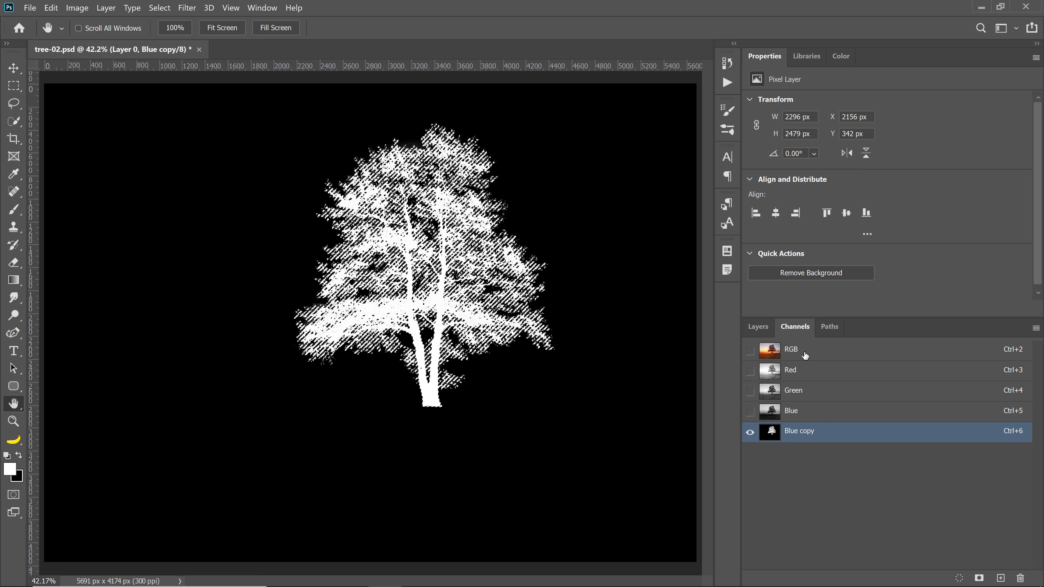
click(775, 349)
click(759, 327)
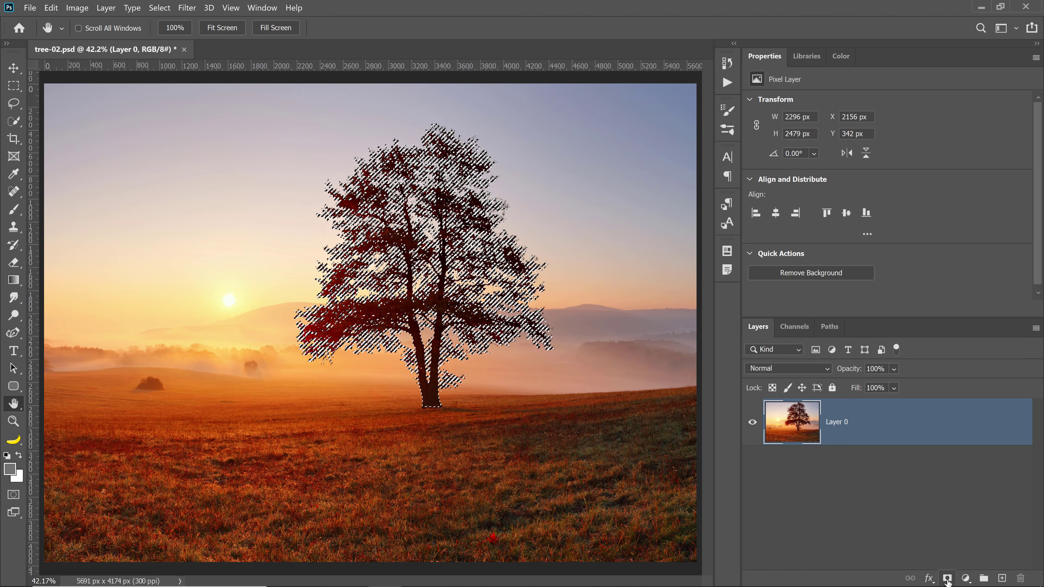
click(947, 579)
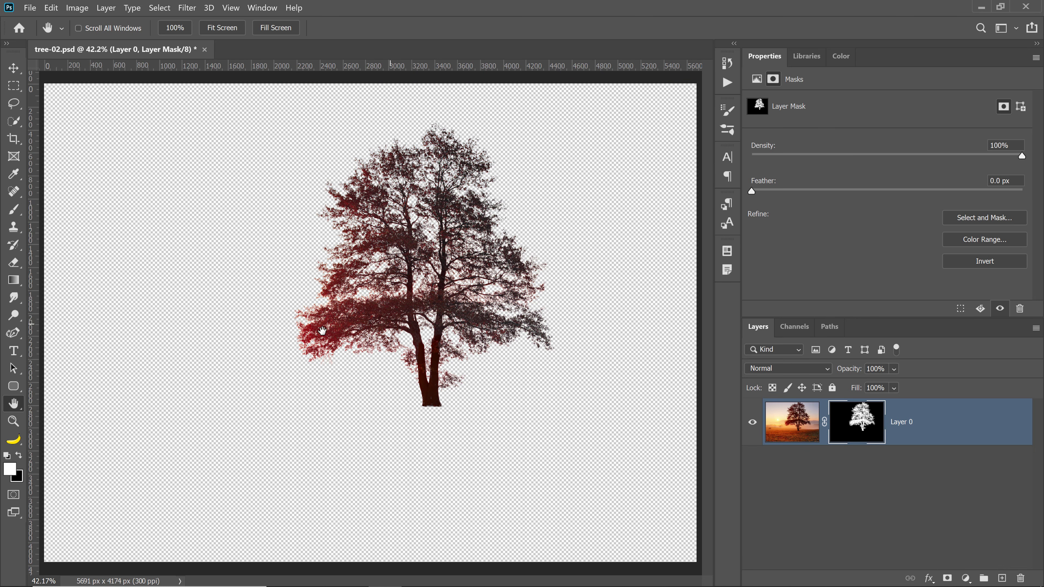
- Add a Solid Color fill layer in gray 727272 and place it below Layer 0
click(967, 578)
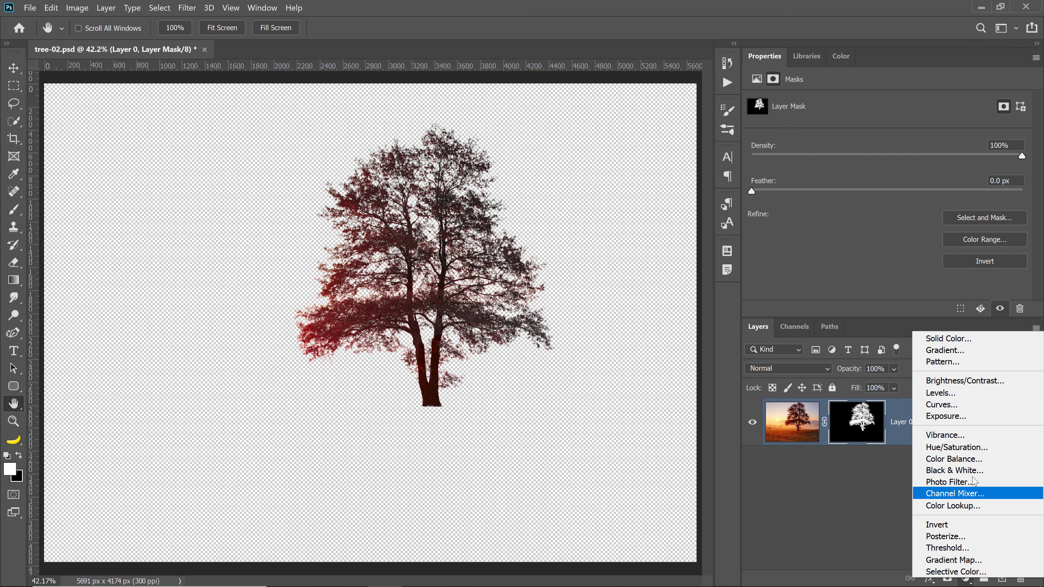
click(955, 341)
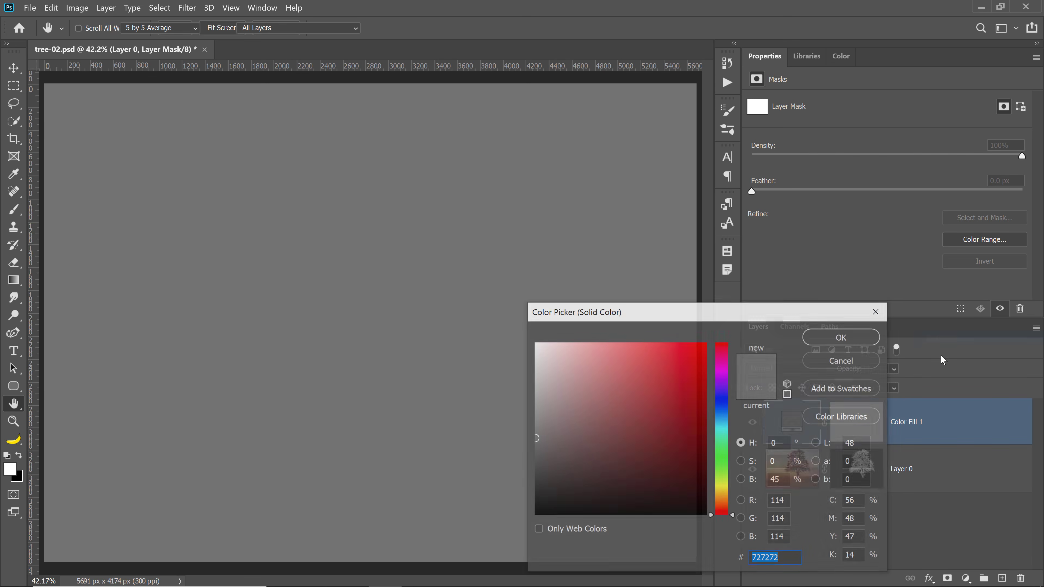
click(860, 337)
drag(796, 430, 796, 510)
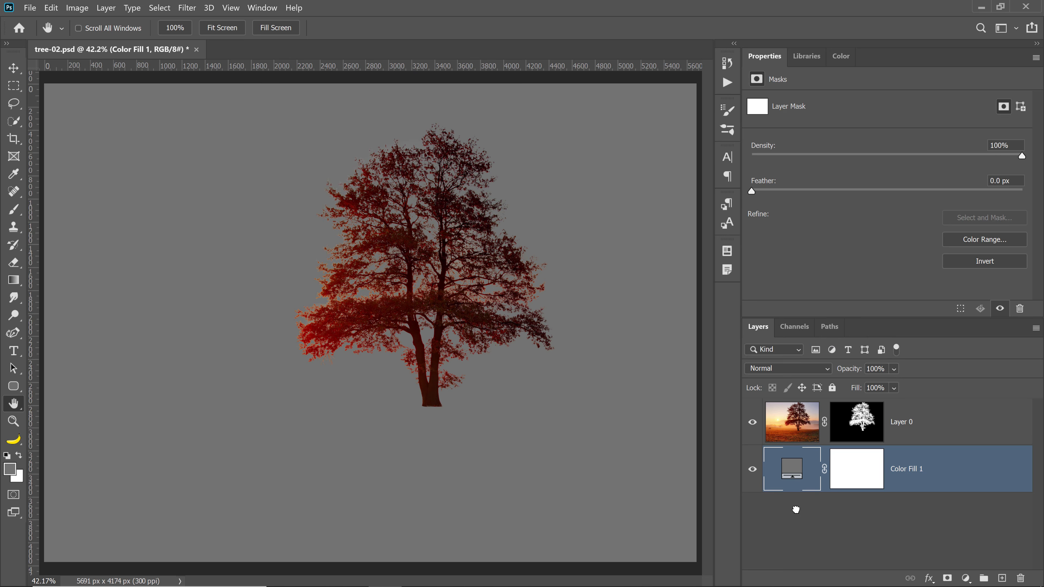
- Apply Levels to Layer 0's mask with the black input level set to 70
click(13, 421)
click(452, 254)
click(331, 309)
click(380, 304)
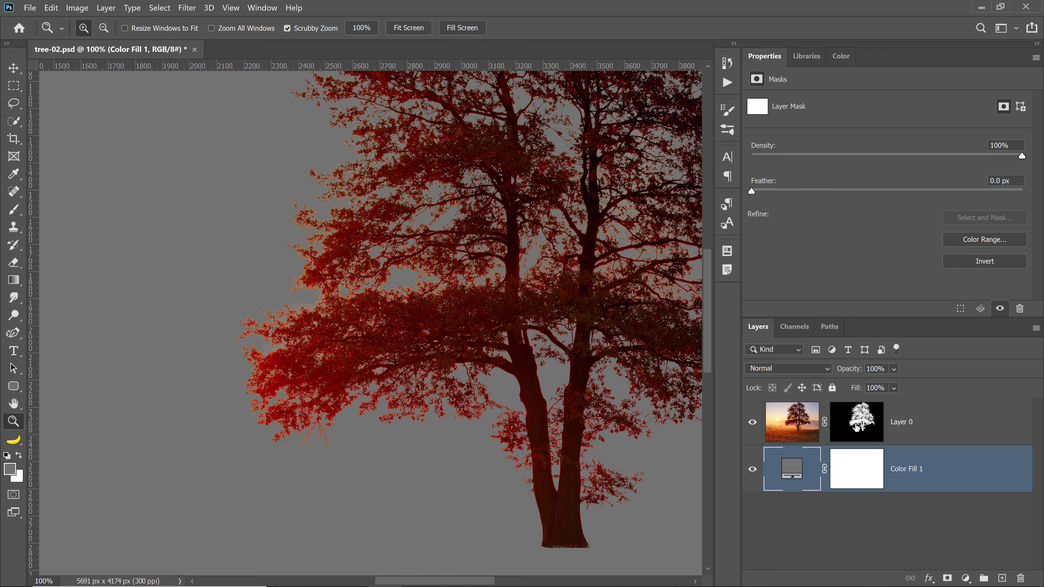
drag(856, 428, 868, 428)
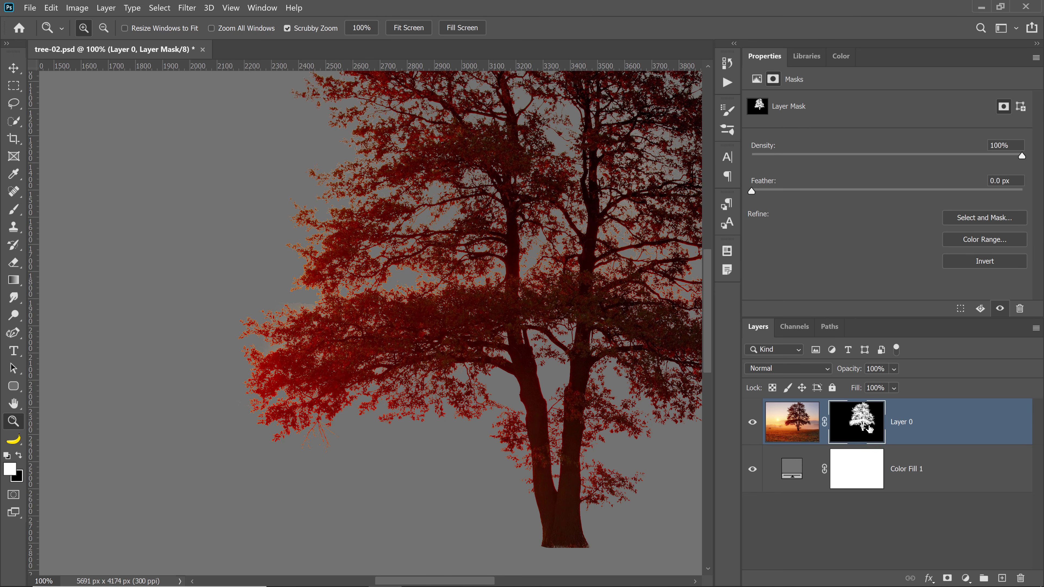
click(78, 8)
mouse_move(164, 35)
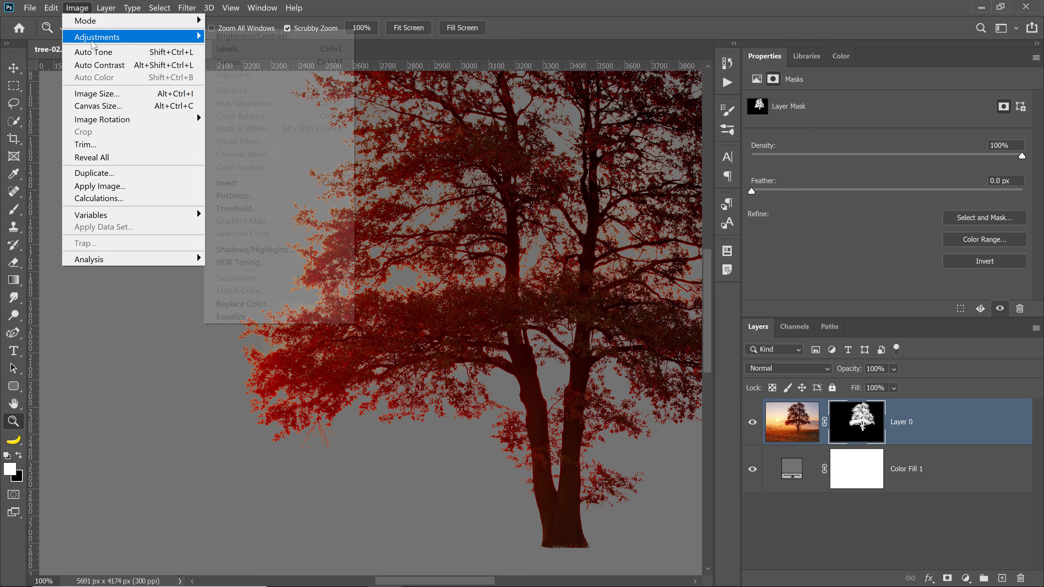
click(271, 50)
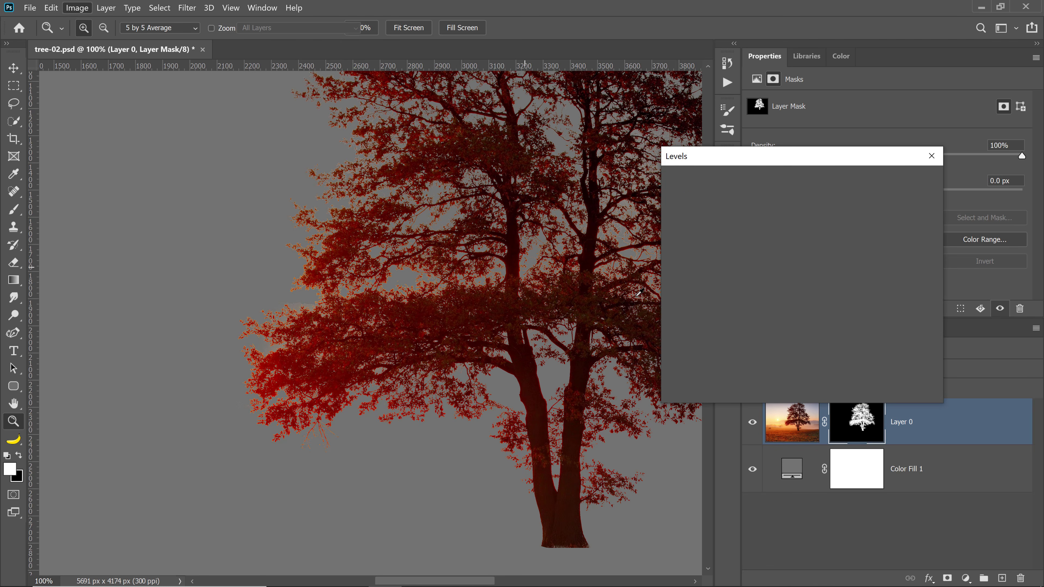
drag(681, 309, 726, 310)
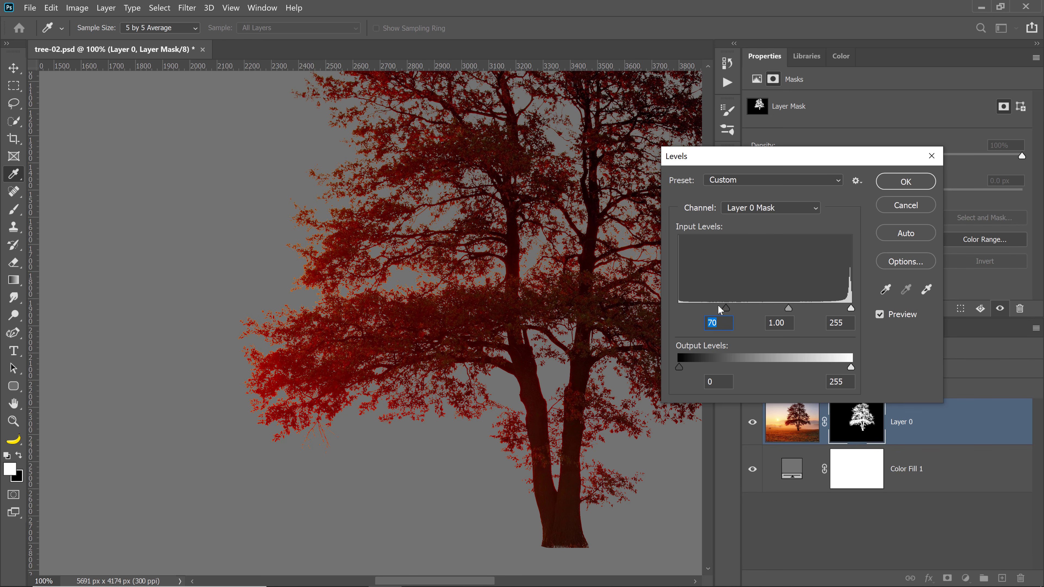
- Compare the tree's edges with the Levels preview off and on, and accept the adjustment
click(880, 314)
click(879, 314)
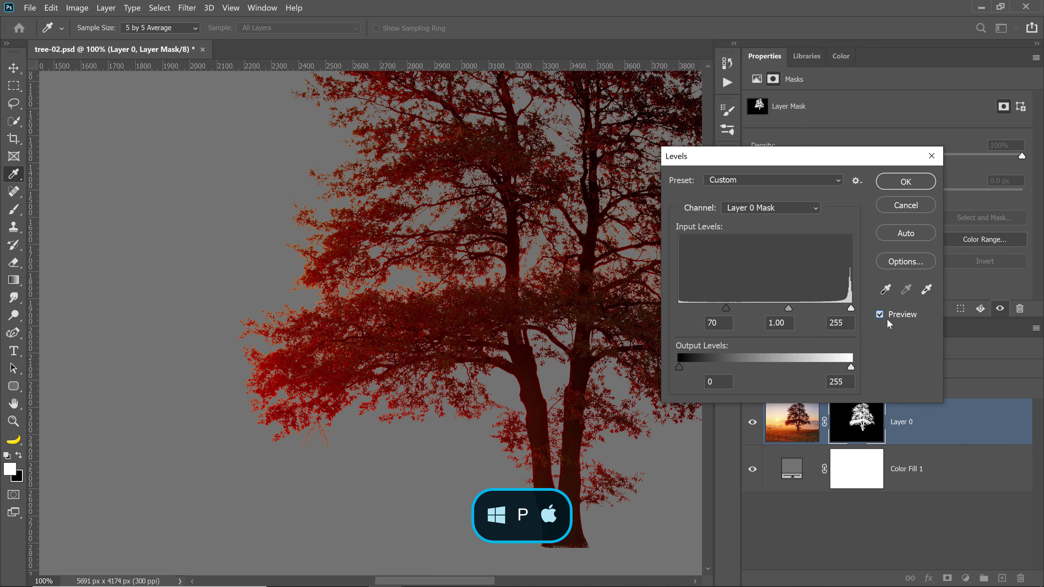
key(p)
key(p)
key(p)
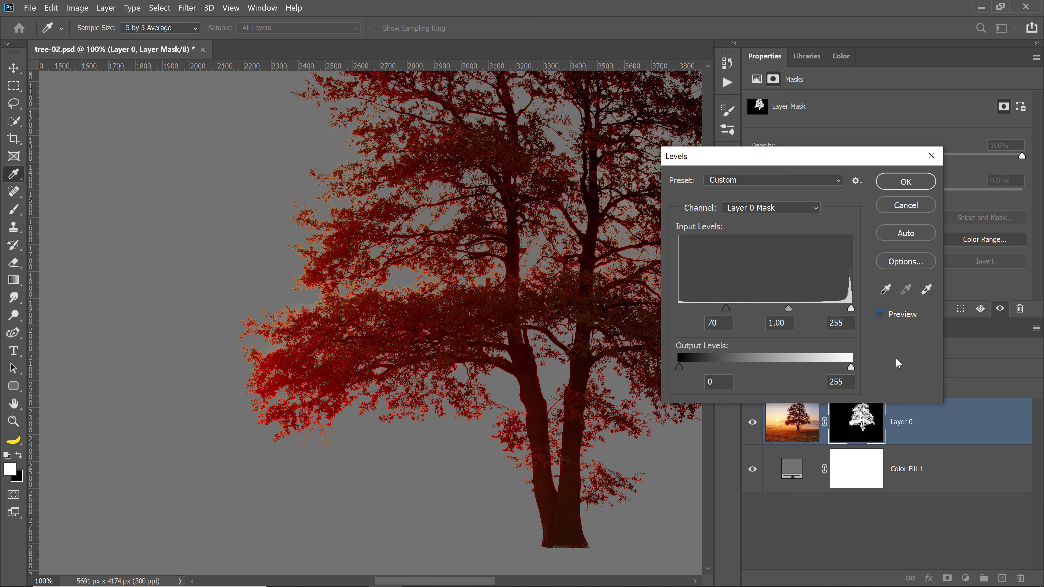
key(p)
key(p)
key(p)
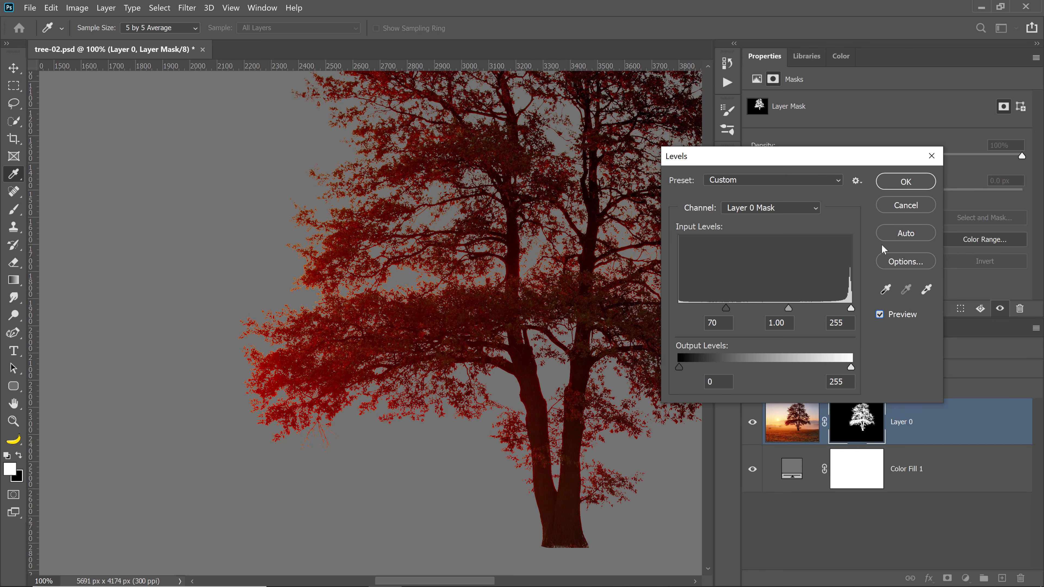
click(905, 182)
- Start the Minimum filter on Layer 0's mask with a radius of 0.6 pixels, preserving Roundness
key(z)
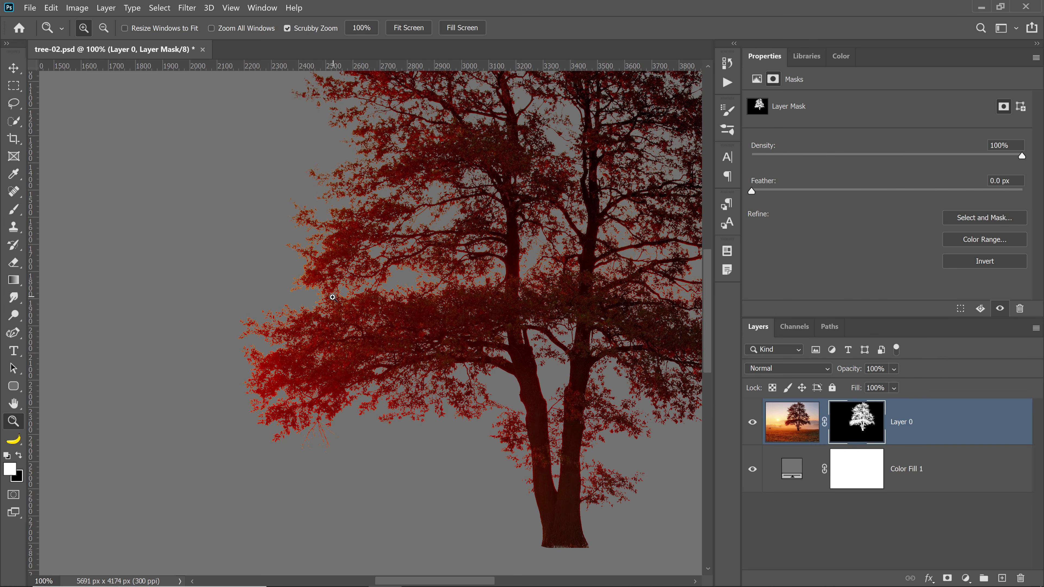
click(187, 8)
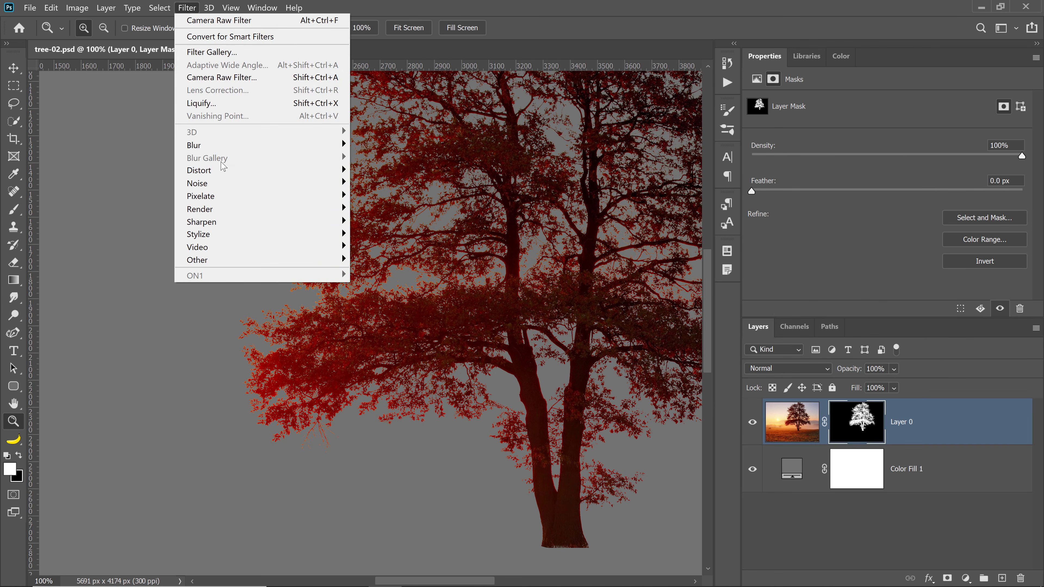
mouse_move(236, 263)
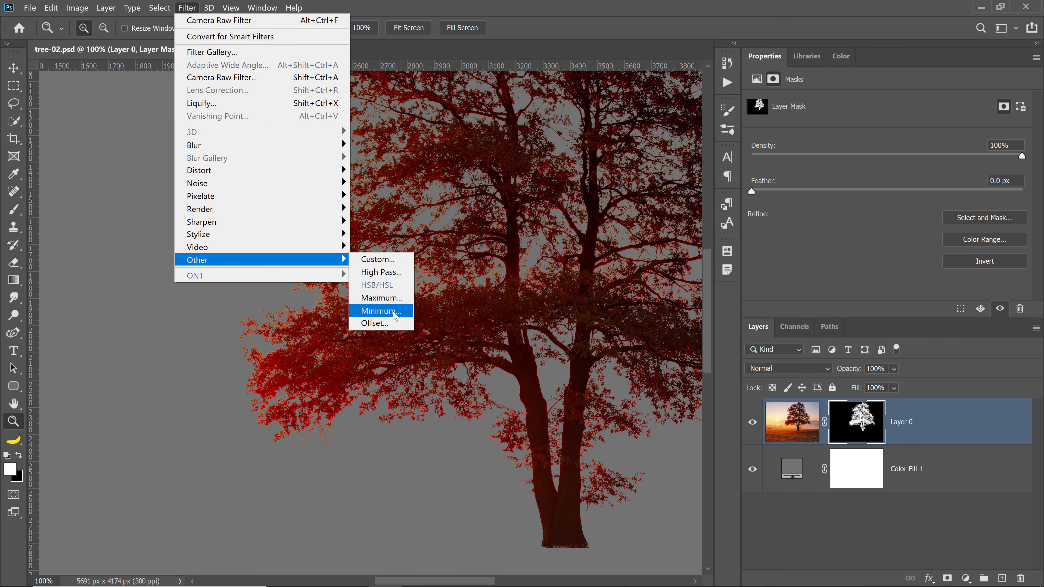
click(381, 311)
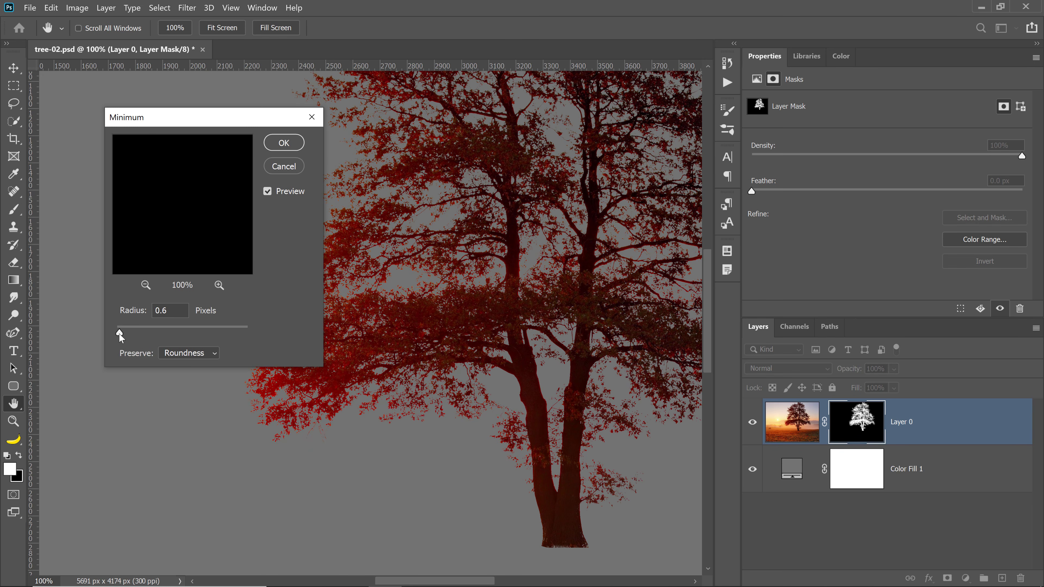
drag(120, 333, 148, 334)
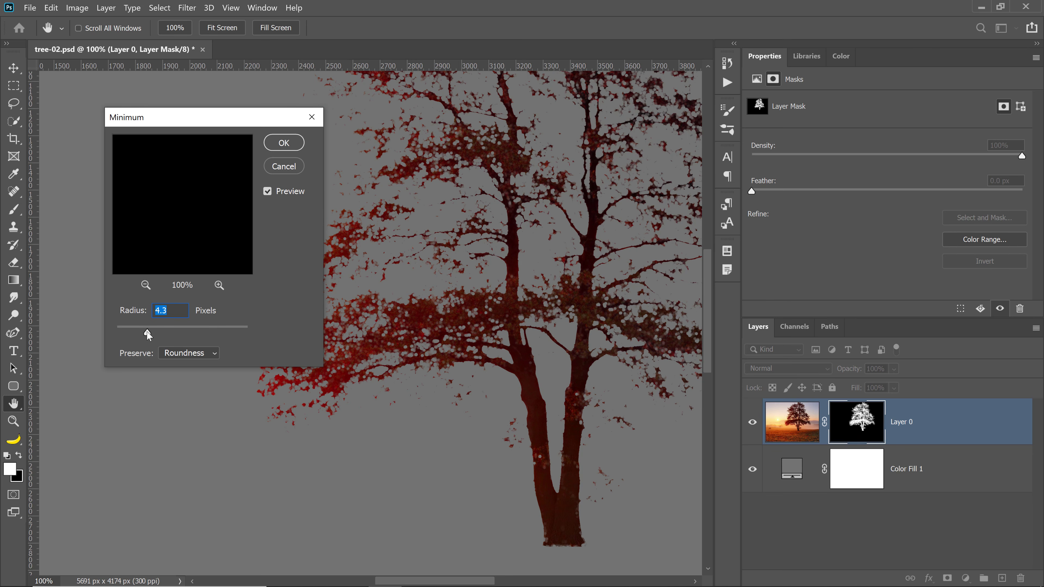
mouse_move(140, 330)
mouse_down()
mouse_move(100, 328)
mouse_move(120, 335)
mouse_up()
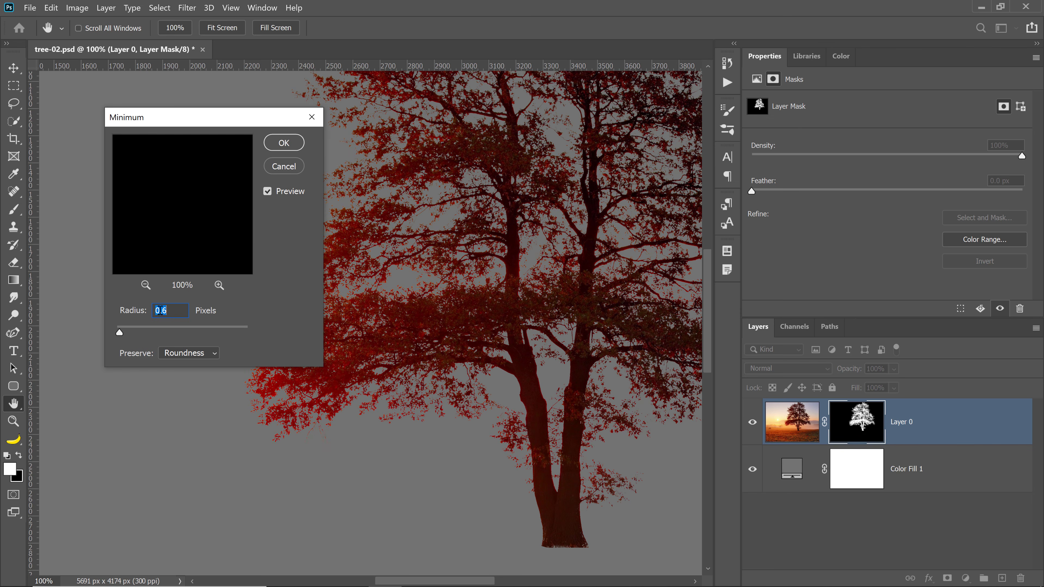
- Compare the tree's edges with the Minimum preview off and on, and accept the filter
click(268, 192)
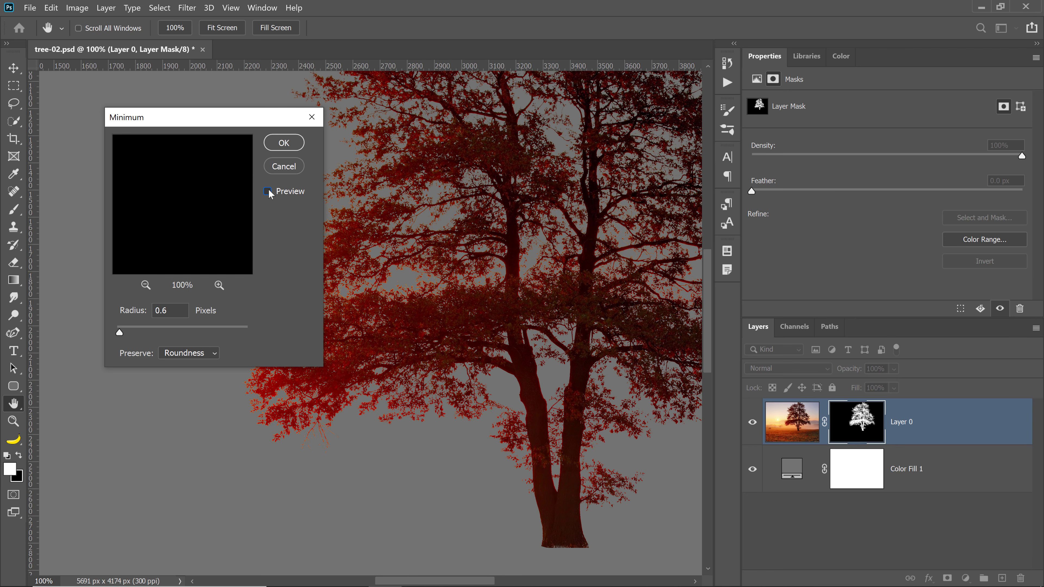
click(268, 191)
drag(119, 337, 117, 331)
click(297, 145)
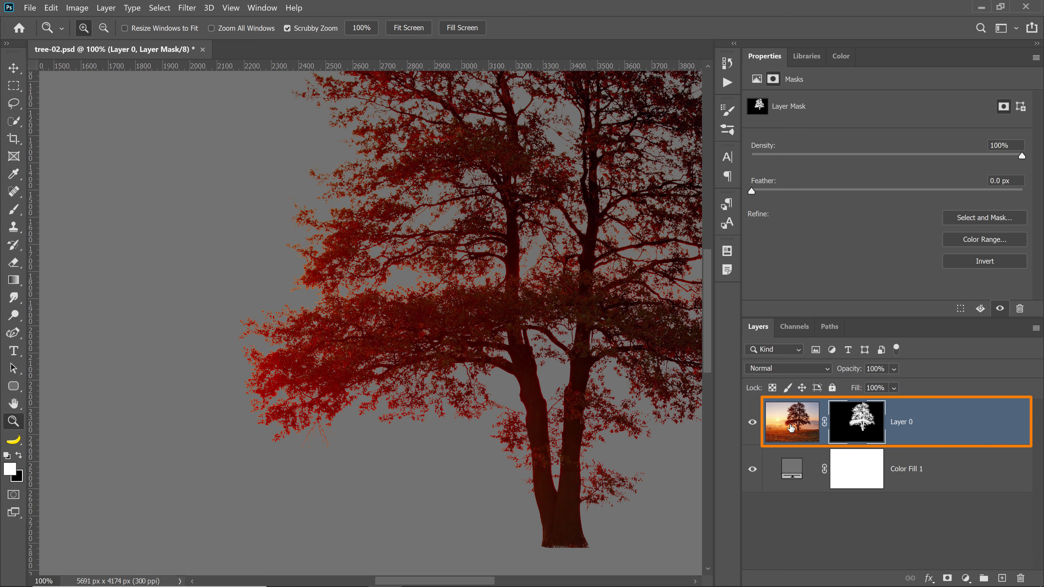
- Duplicate Layer 0 and apply the layer mask of the duplicate to its pixels
drag(791, 428, 1002, 578)
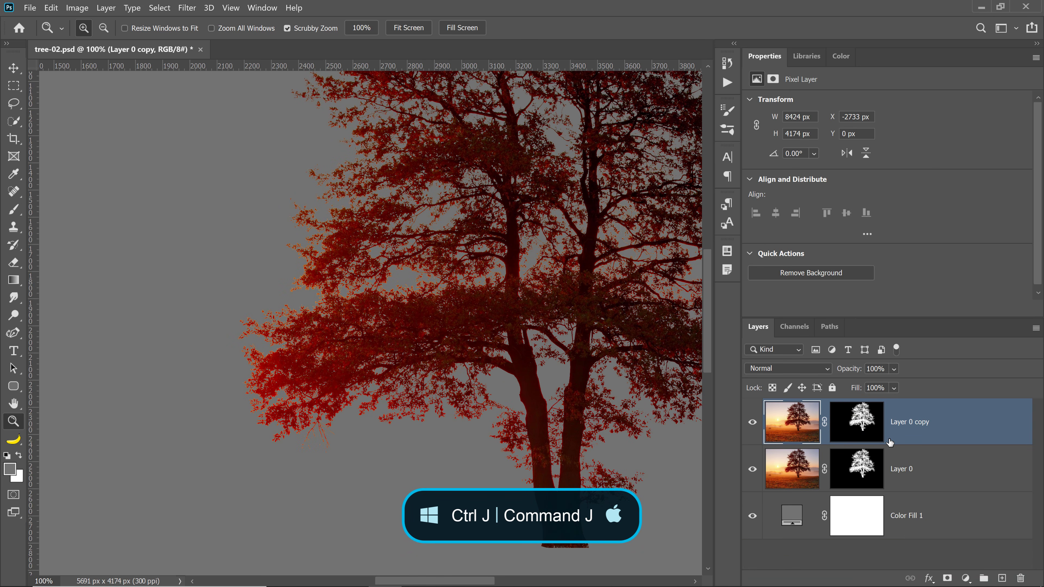
right_click(849, 423)
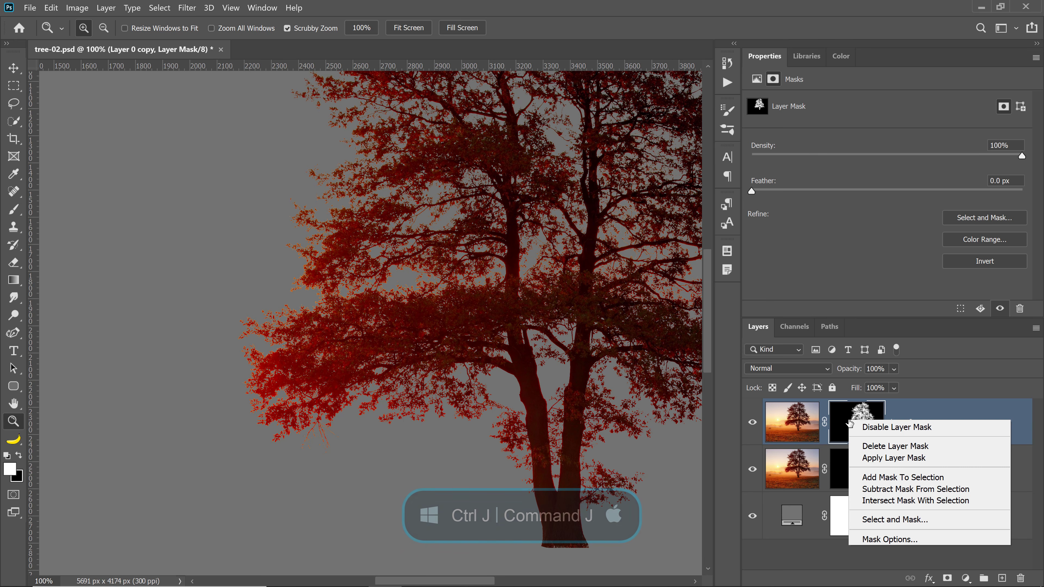
click(928, 464)
- Check the flattened cut-out by toggling the visibility of Layer 0, Layer 0 copy and the gray fill
click(752, 469)
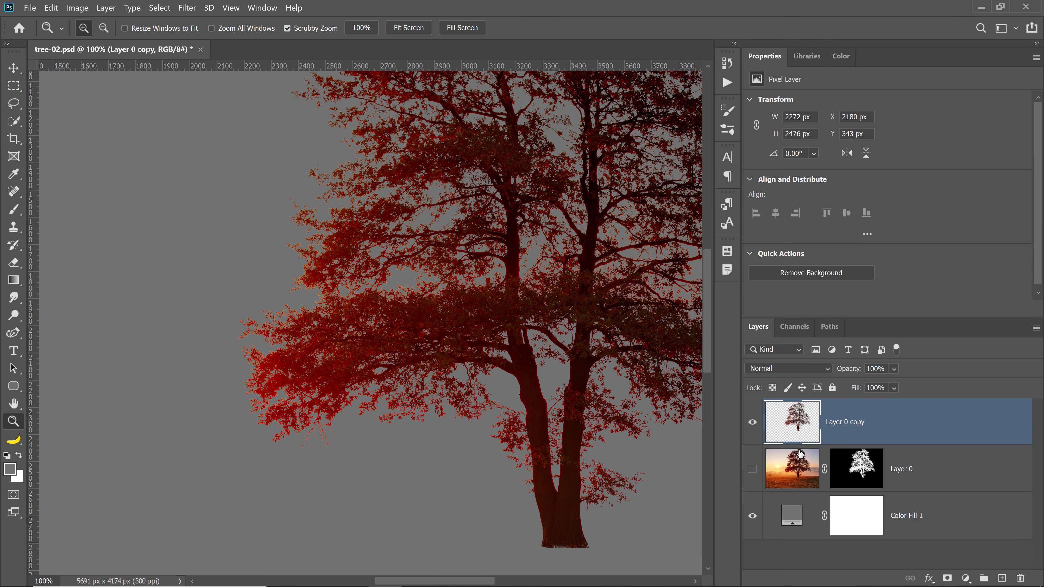
click(752, 422)
click(752, 422)
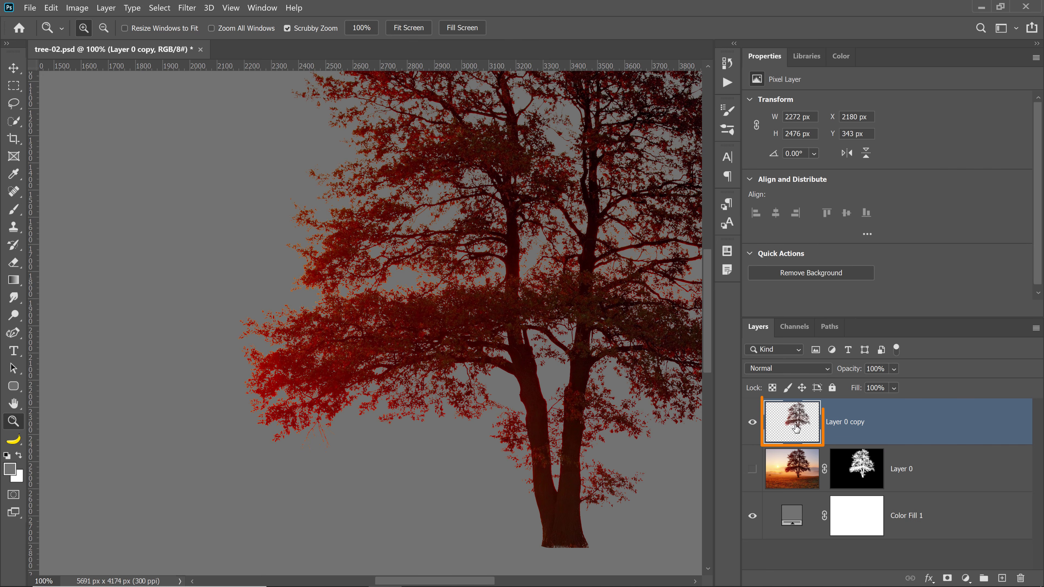
click(752, 515)
click(752, 516)
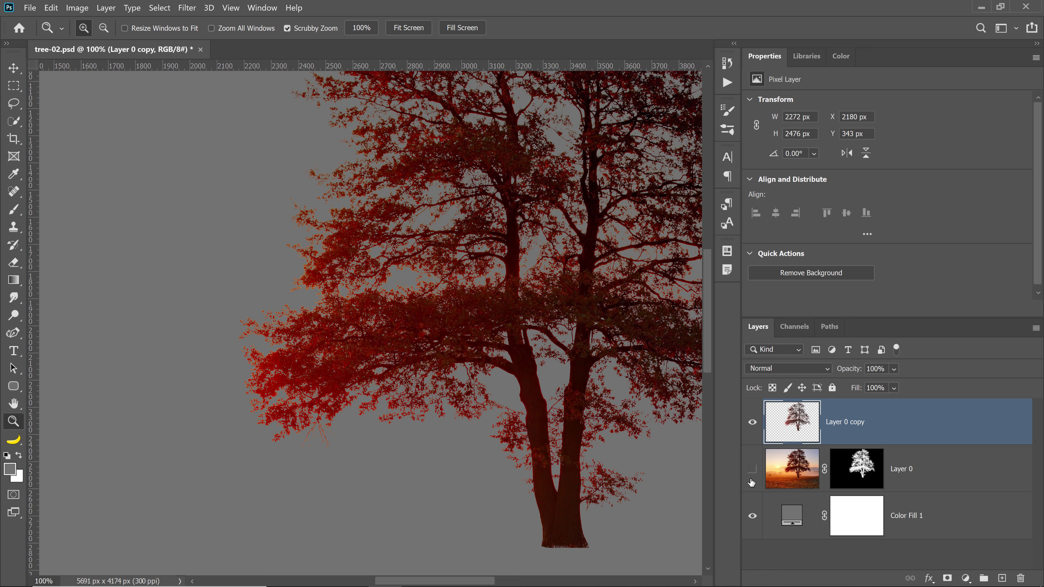
click(753, 469)
- Try Defringe with a width of 1 pixel on Layer 0 copy
click(105, 8)
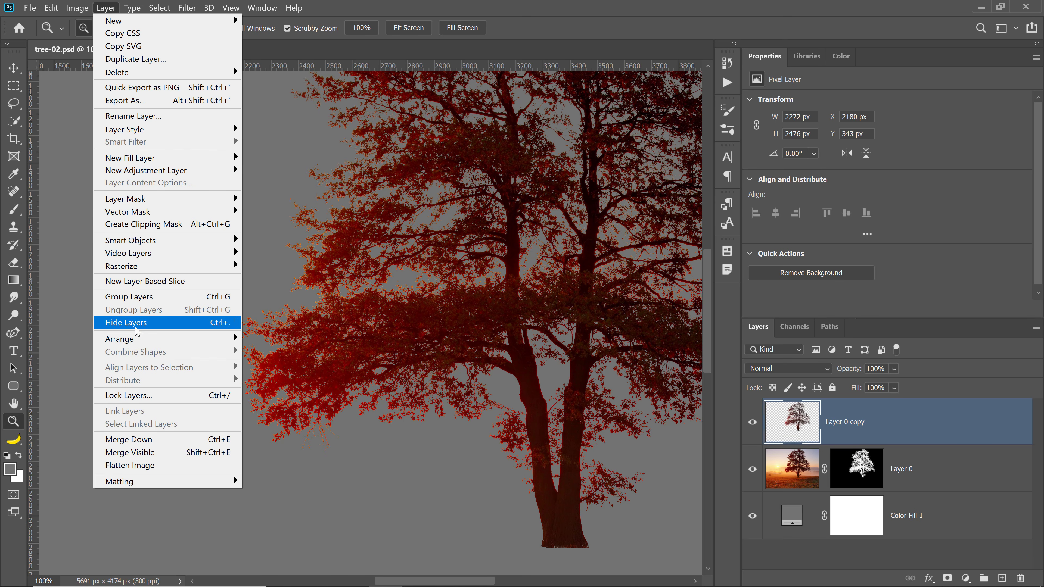
mouse_move(128, 483)
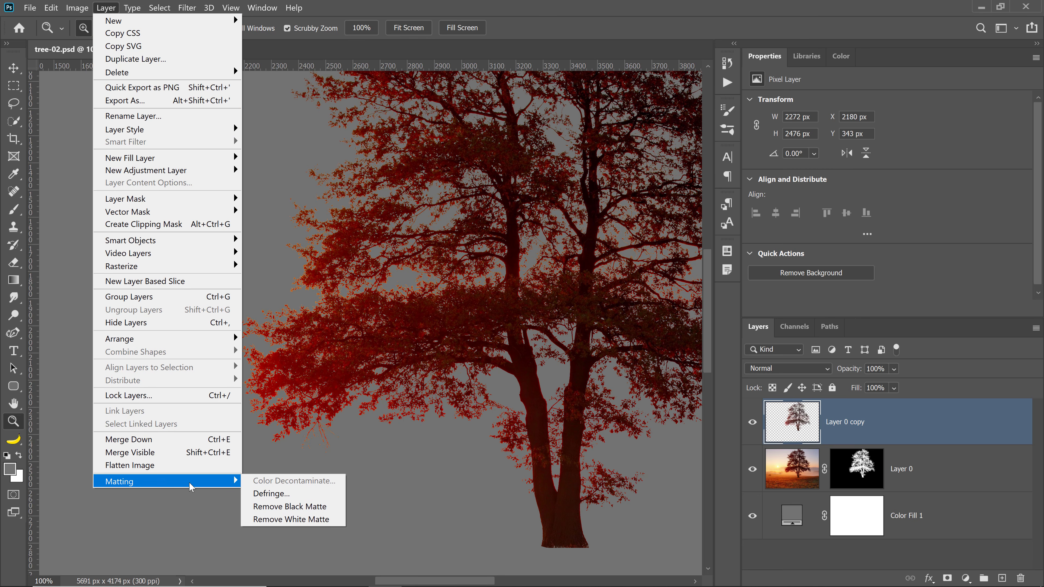
click(291, 495)
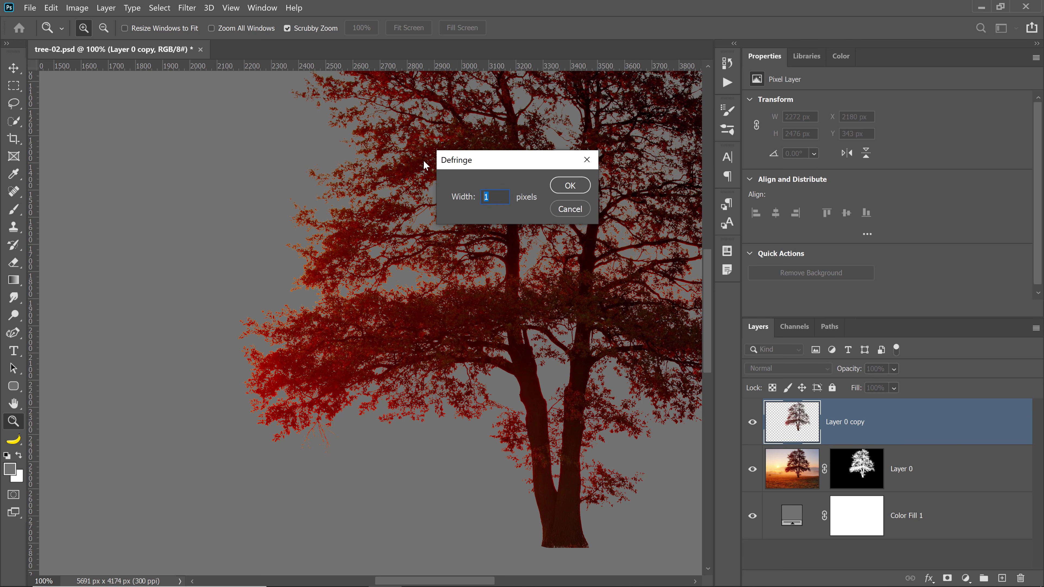
click(571, 189)
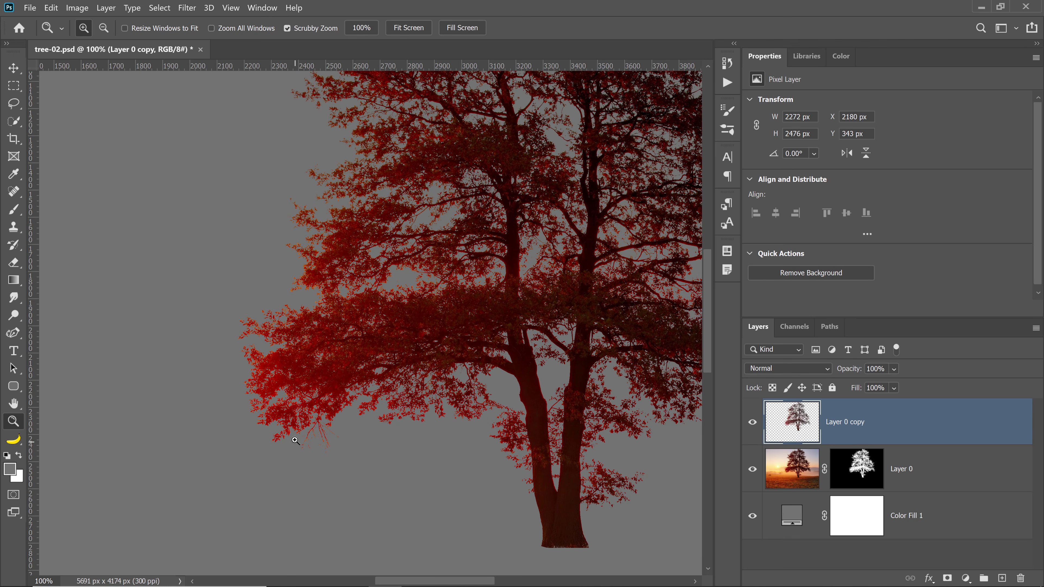
- Examine the lower-left branches up close and undo the Defringe to compare the edges
click(278, 414)
click(279, 410)
click(280, 403)
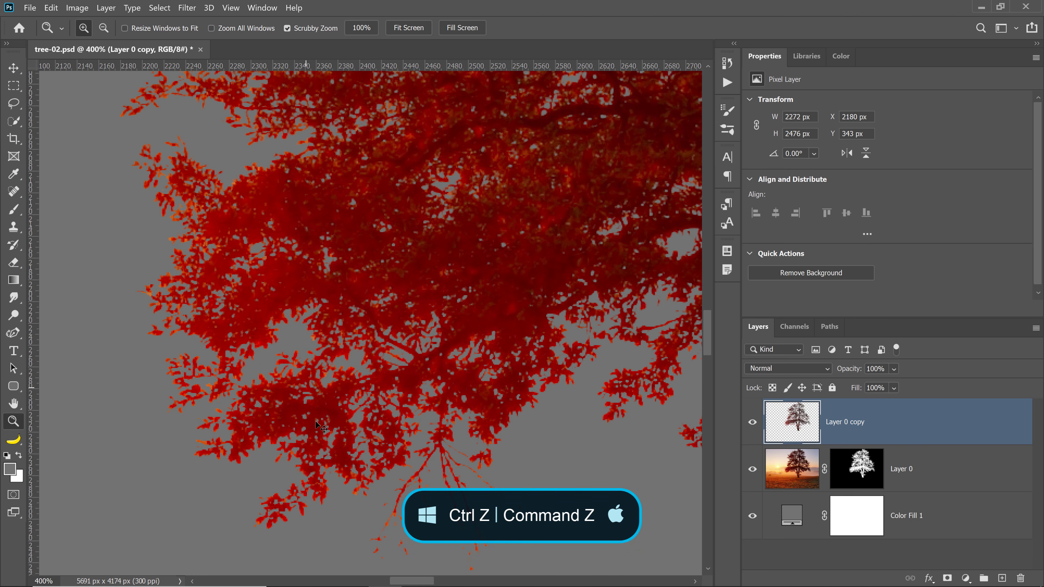
key(ctrl+z)
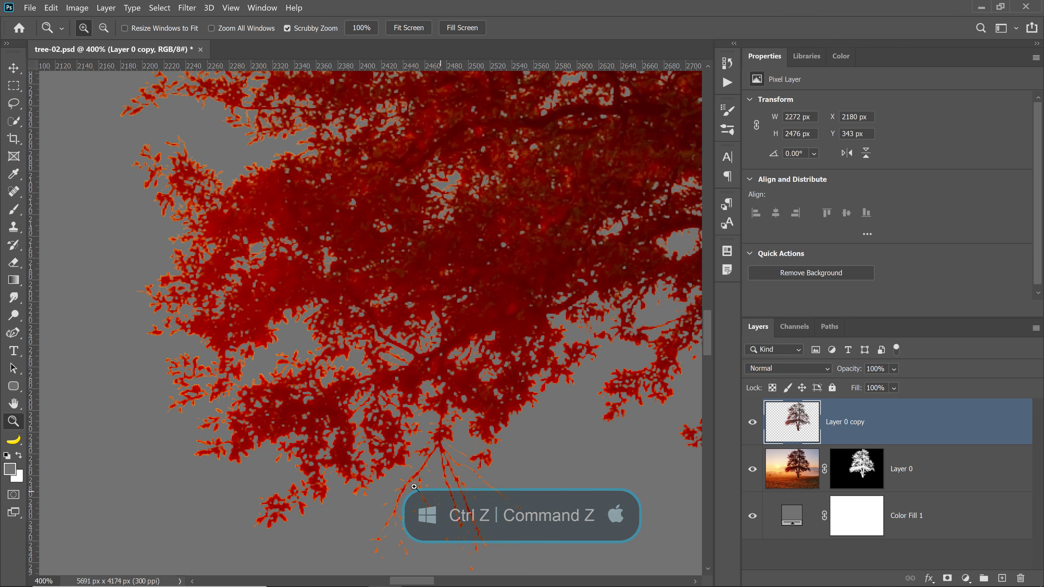
- Apply Defringe to Layer 0 copy again with a width of 1 pixel
click(107, 9)
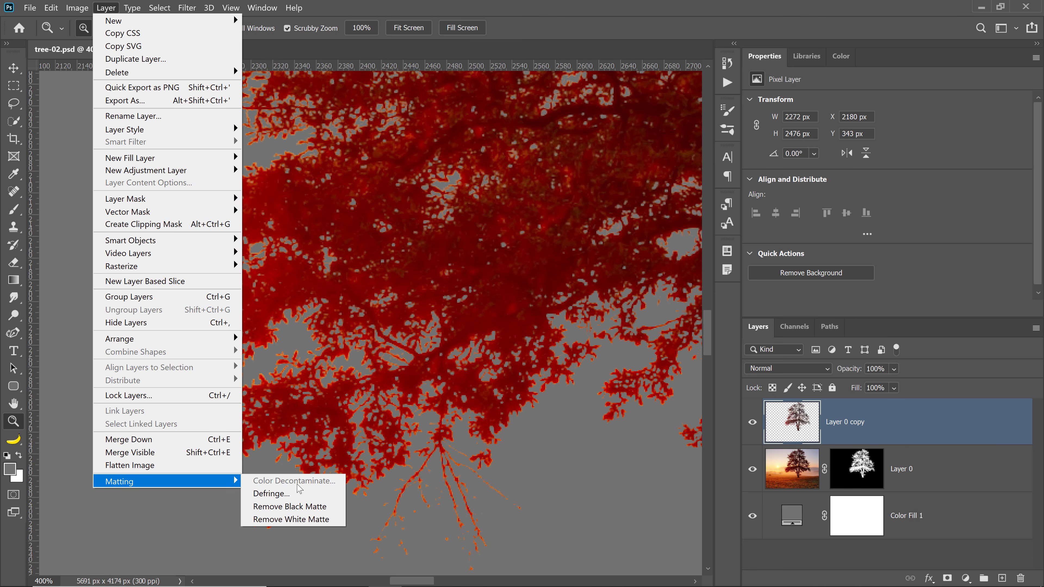
click(298, 493)
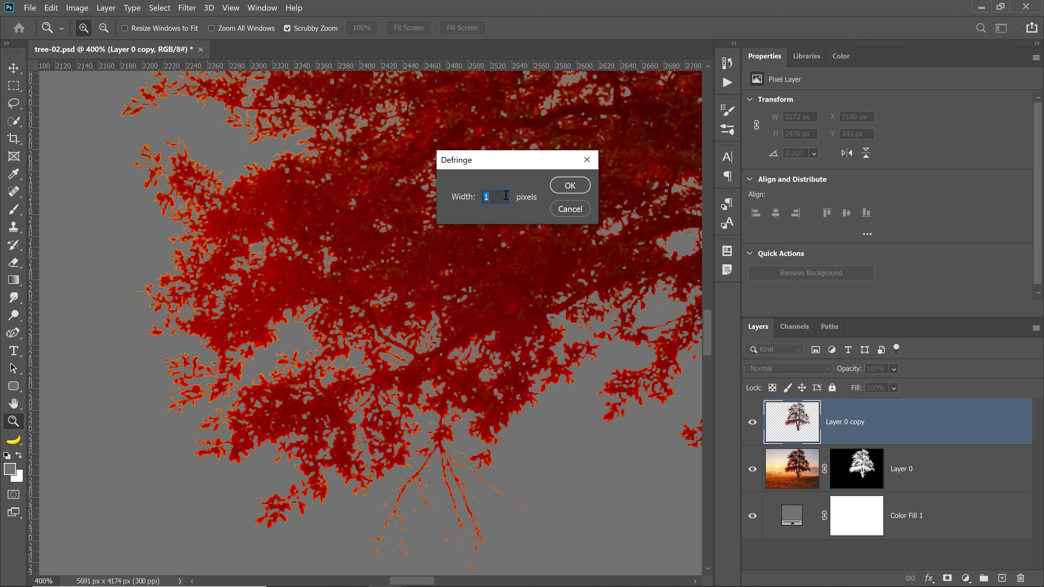
click(571, 186)
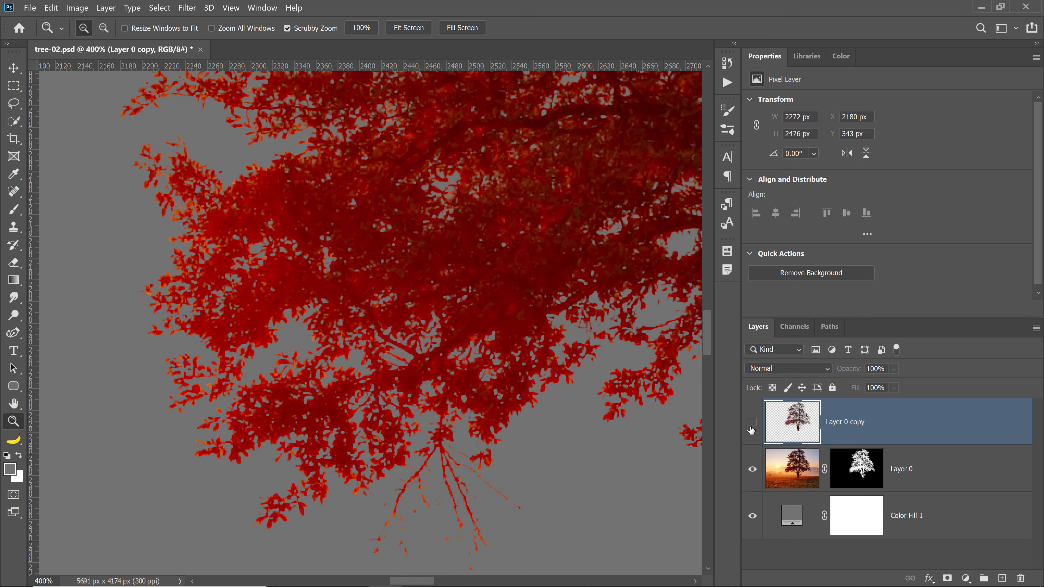
- Compare the branch edges with and without the defringed Layer 0 copy by toggling its visibility
click(749, 432)
click(750, 432)
click(751, 431)
click(753, 429)
click(753, 426)
click(753, 428)
drag(762, 415, 812, 418)
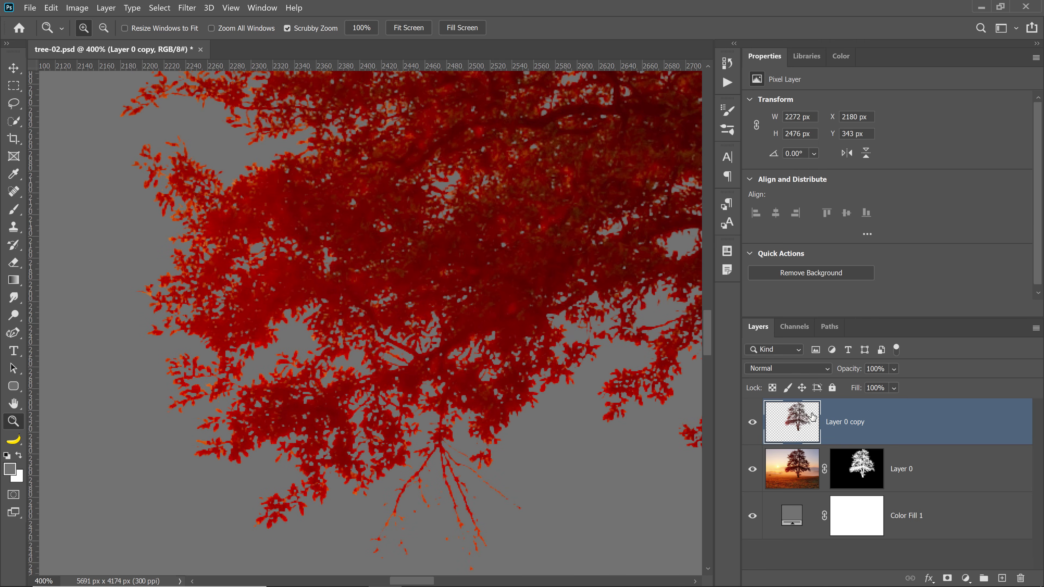
- Set the blending mode of Layer 0 copy to Darken
click(781, 368)
key(Down)
key(Down)
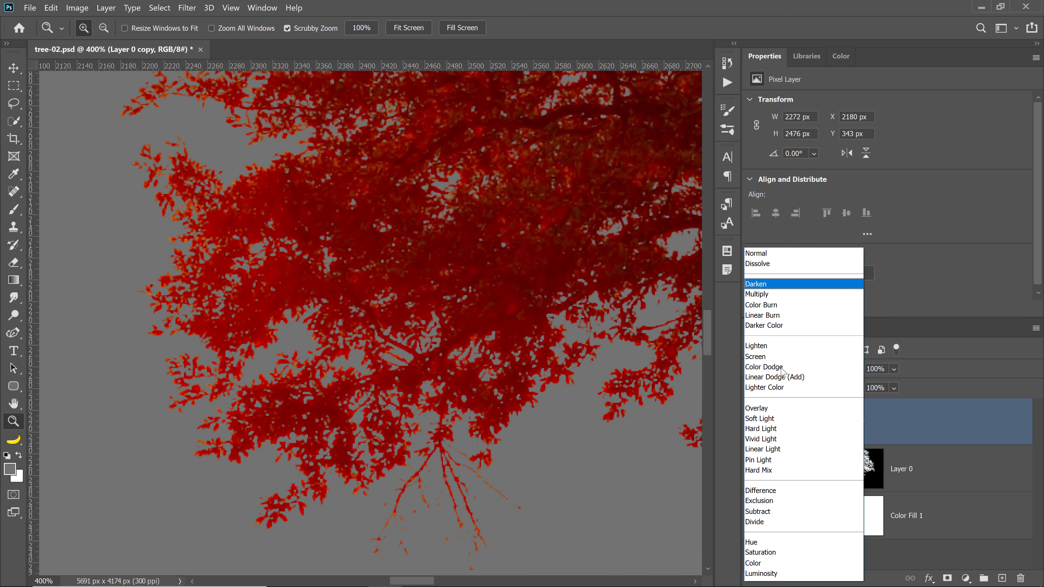
click(778, 285)
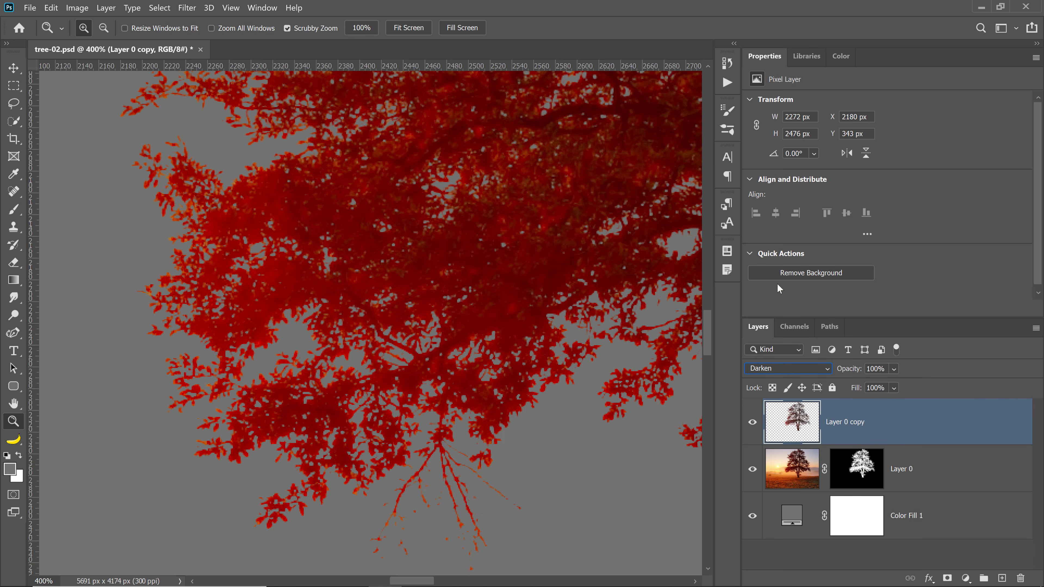
- Toggle the visibility of Layer 0 copy to judge how Darken affects the edge fringing
click(753, 424)
click(753, 424)
click(753, 424)
click(753, 425)
- Fit the whole image in view and clip Layer 0 copy to Layer 0
click(13, 405)
double_click(12, 407)
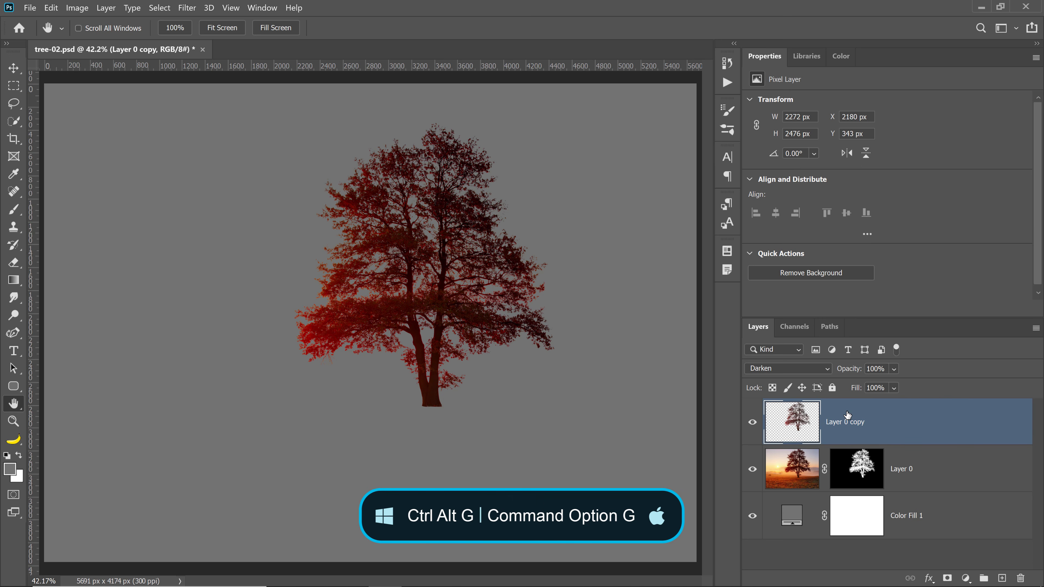
key(ctrl+alt+g)
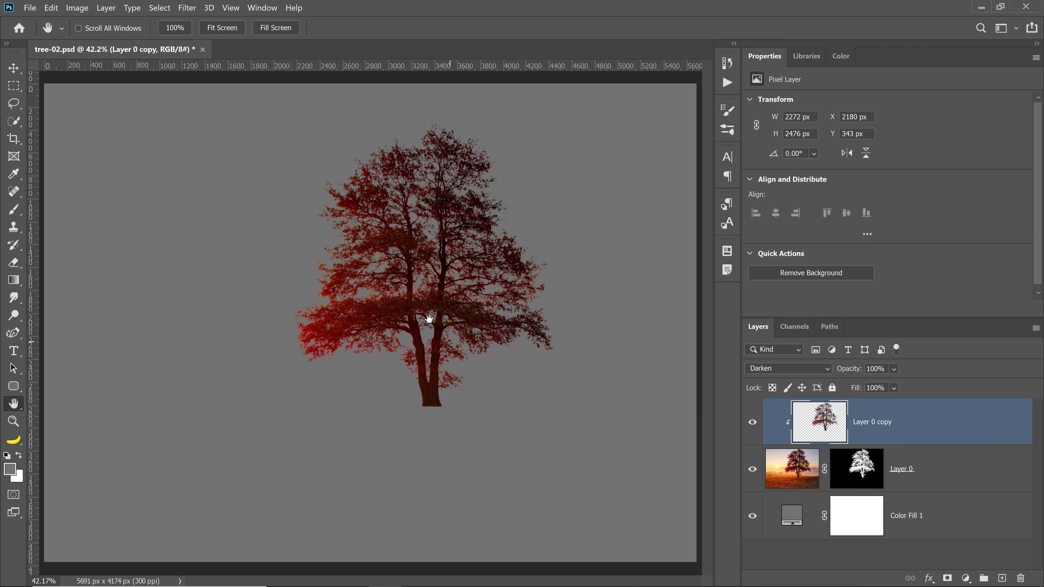
- Examine the clipped tree's edges up close, select Layer 0, and look up the matting options
key(z)
click(376, 289)
click(376, 290)
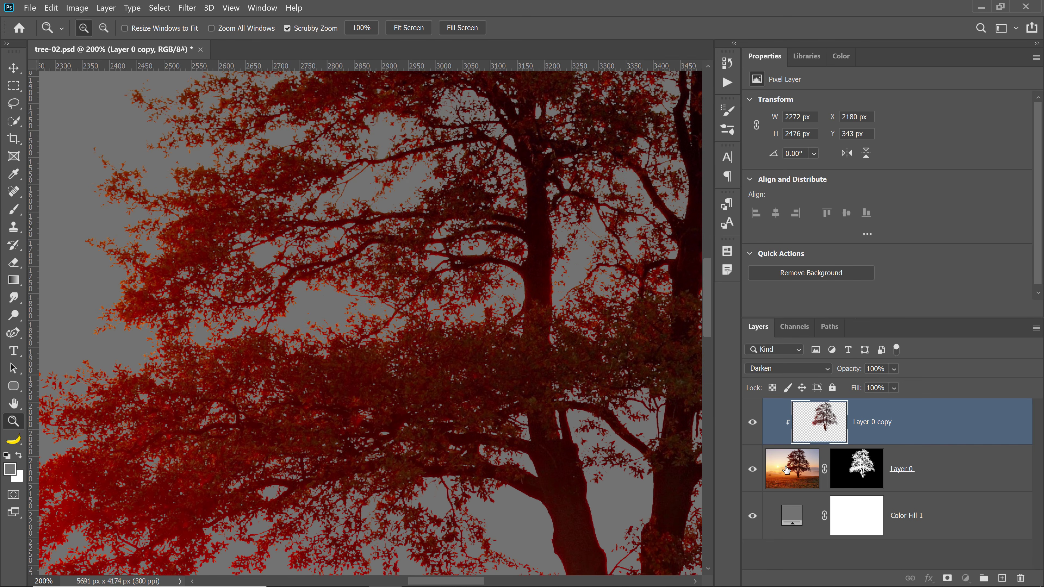
click(792, 469)
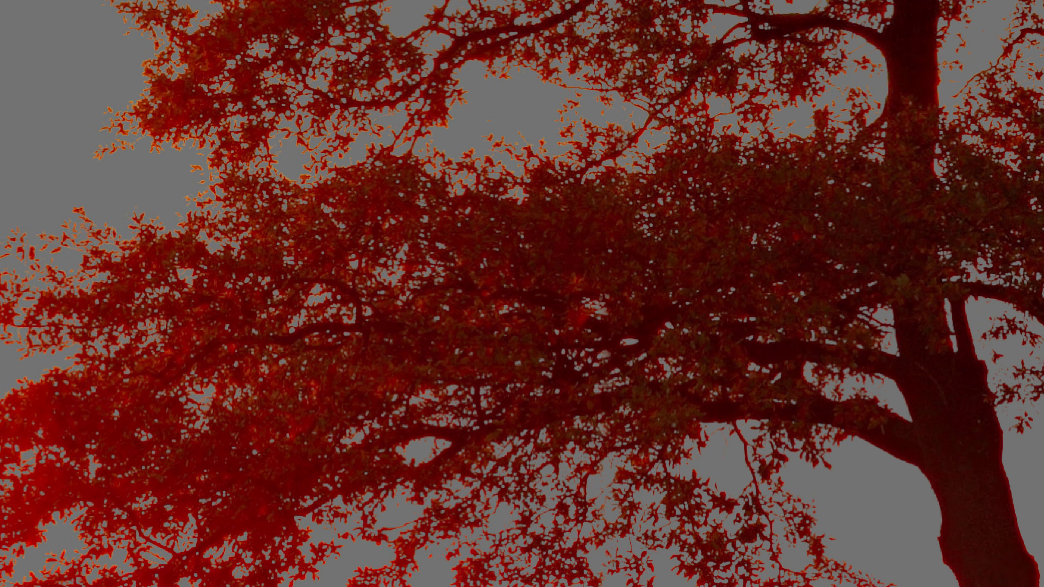
right_click(224, 78)
click(269, 89)
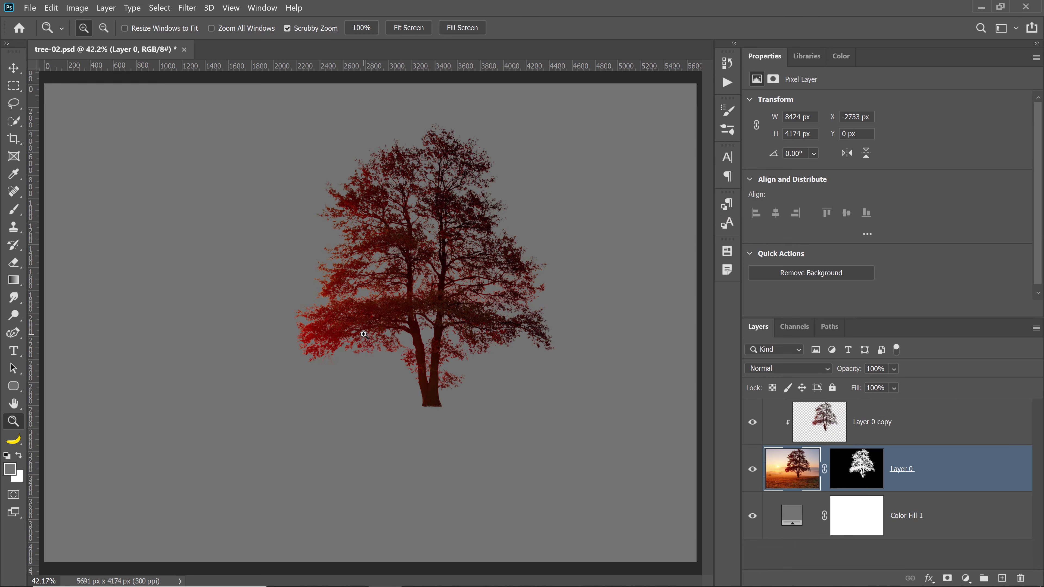
click(105, 8)
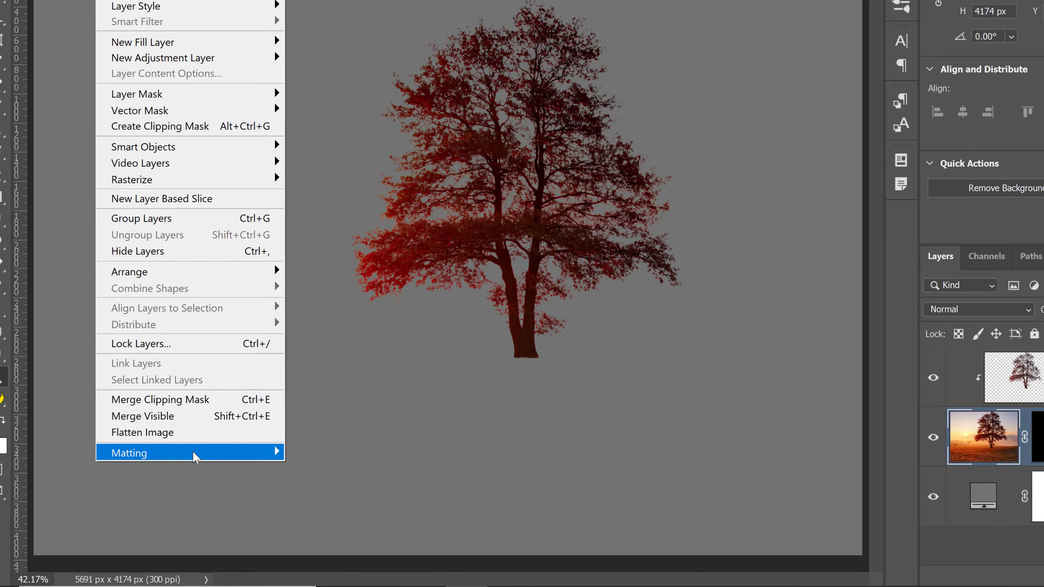
mouse_move(195, 456)
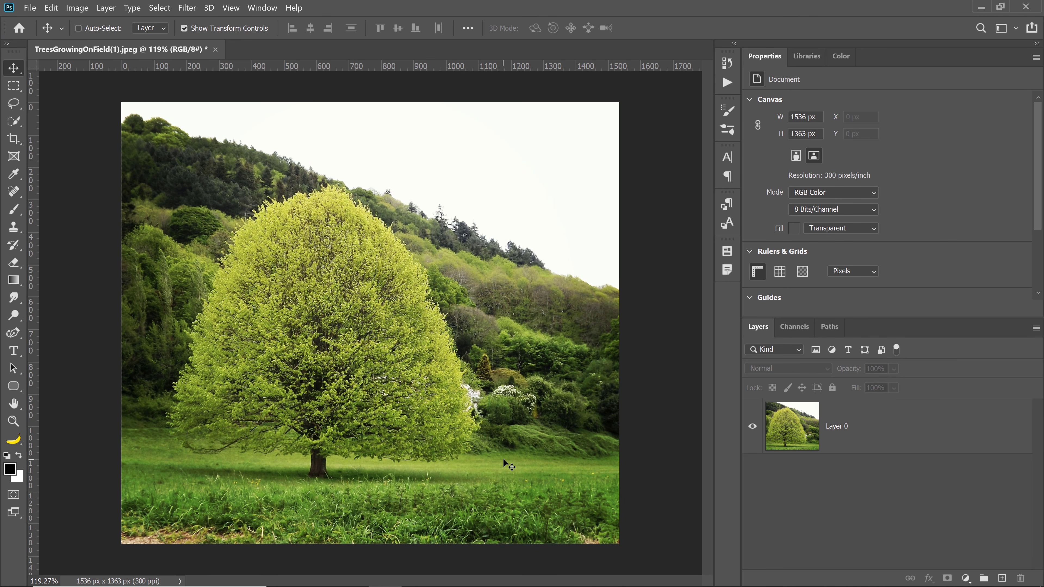
- Compare the Red, Green and Blue channels of the tree photo for contrast, then restore the full RGB view and the layer list
click(798, 331)
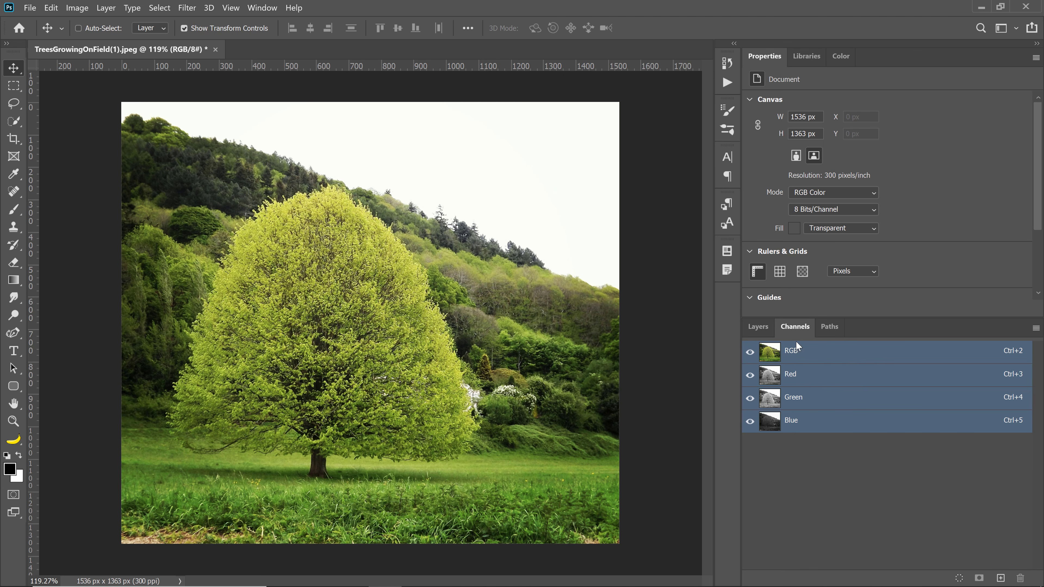
click(805, 379)
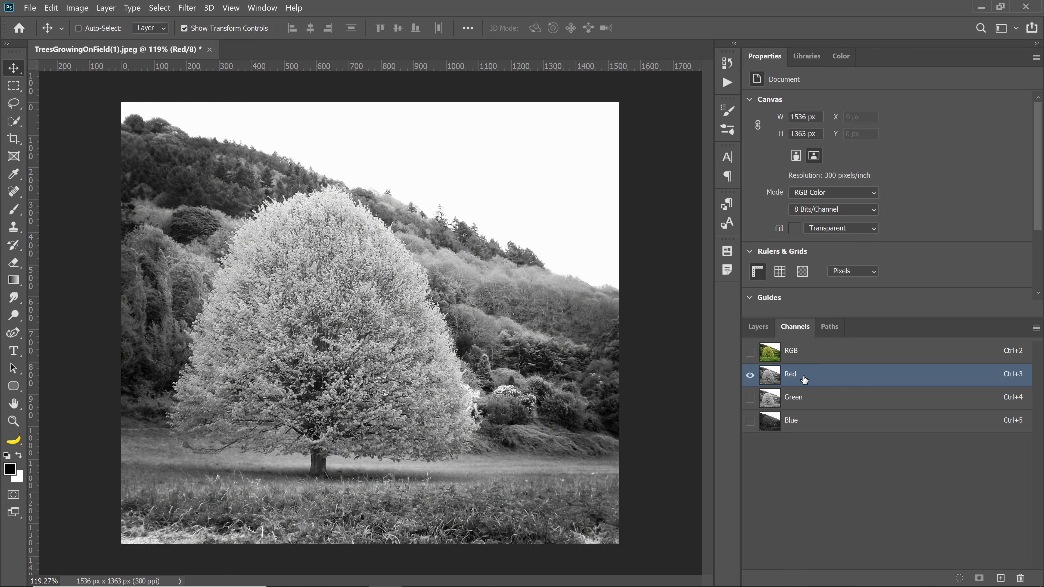
click(804, 401)
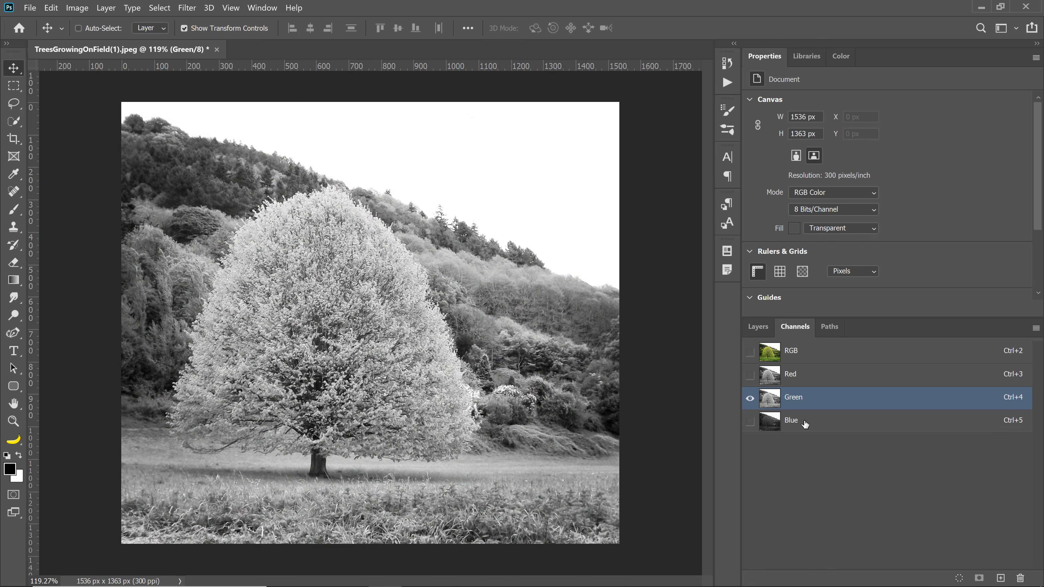
click(808, 427)
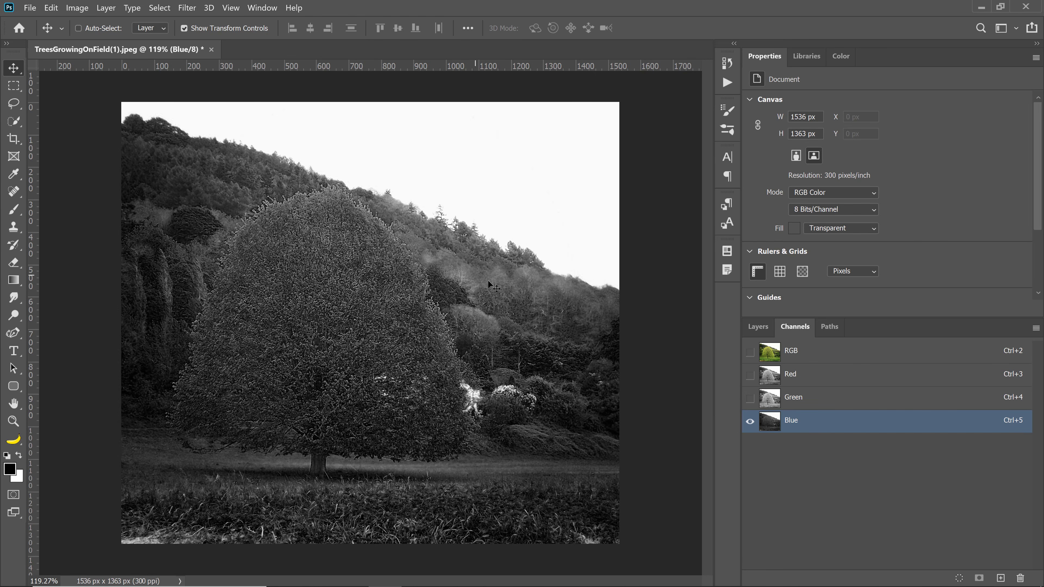
click(797, 360)
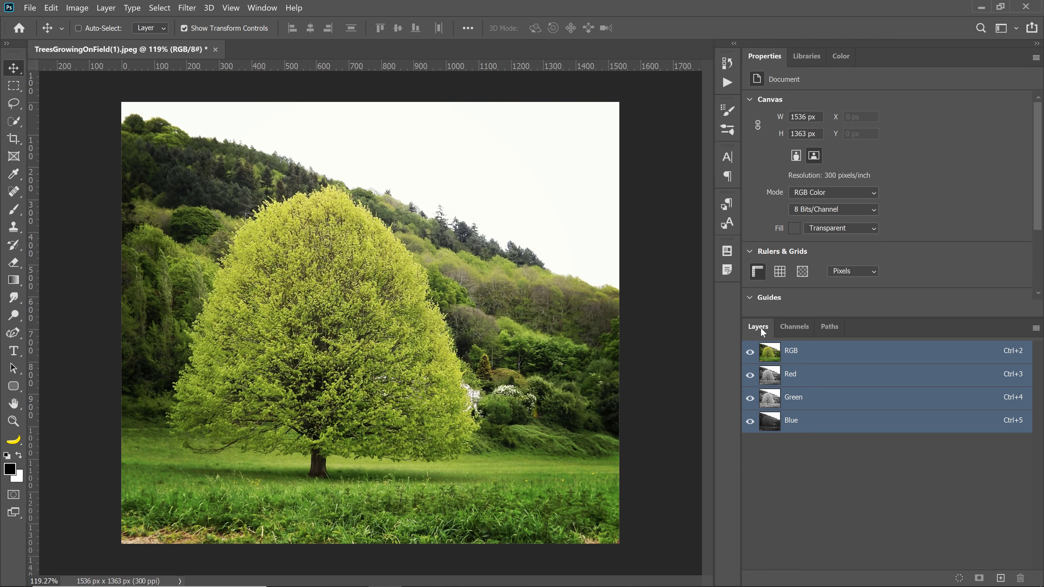
click(758, 327)
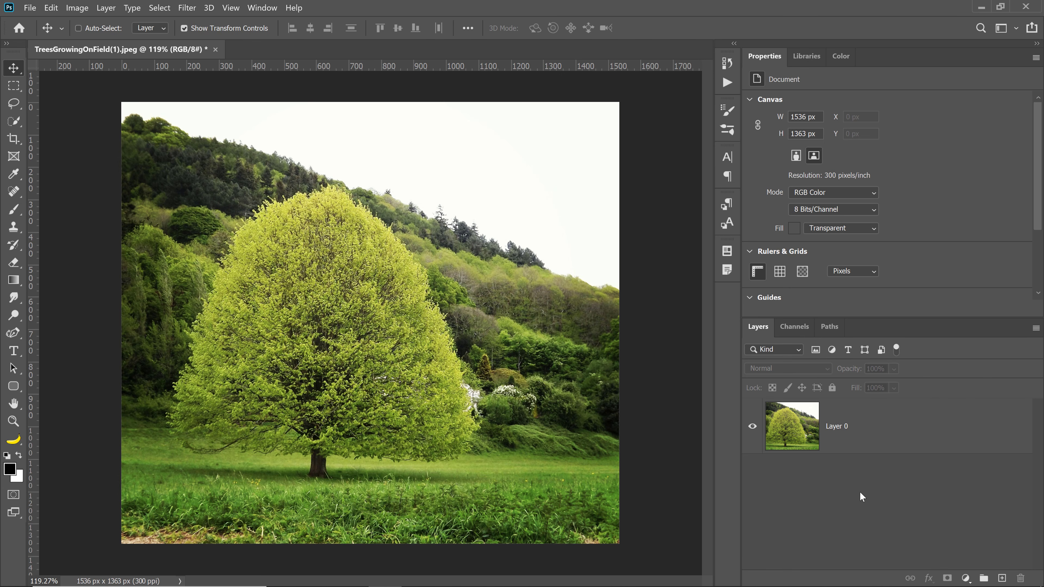
- Select the tree trunk on Layer 0 up to the lowest leaves with the Quick Selection tool
click(854, 447)
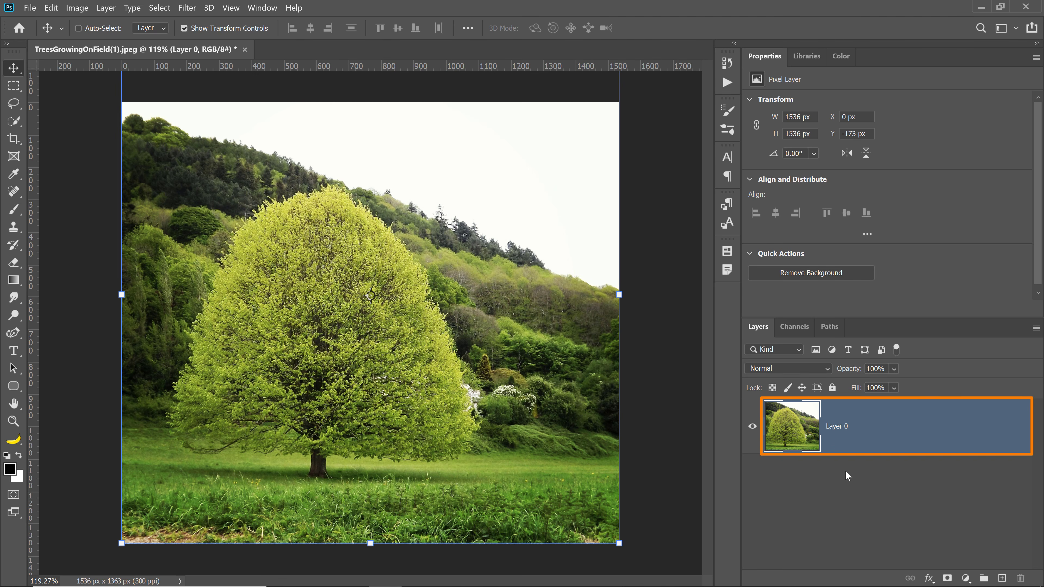
key(z)
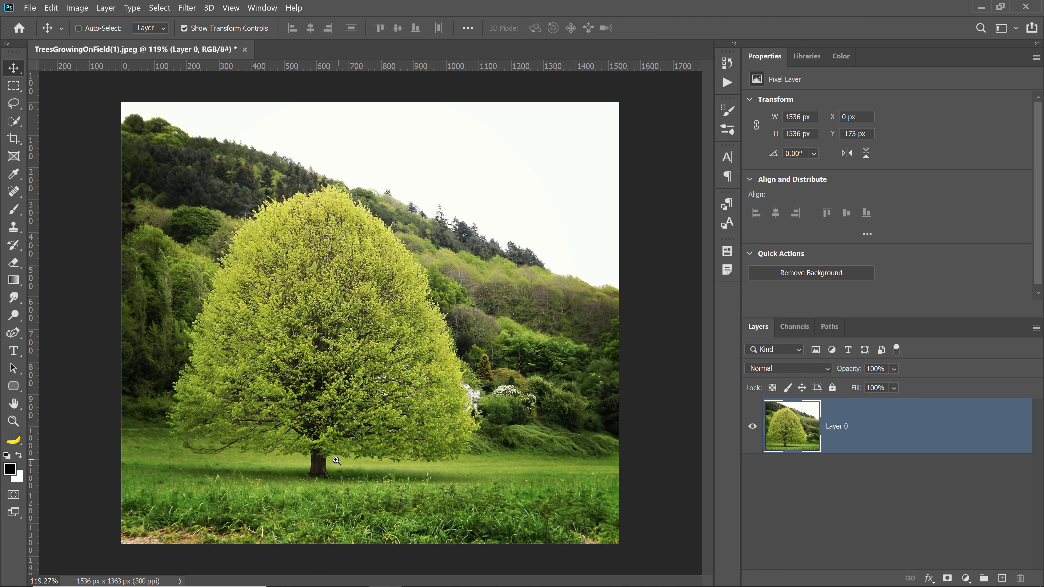
click(312, 468)
click(301, 479)
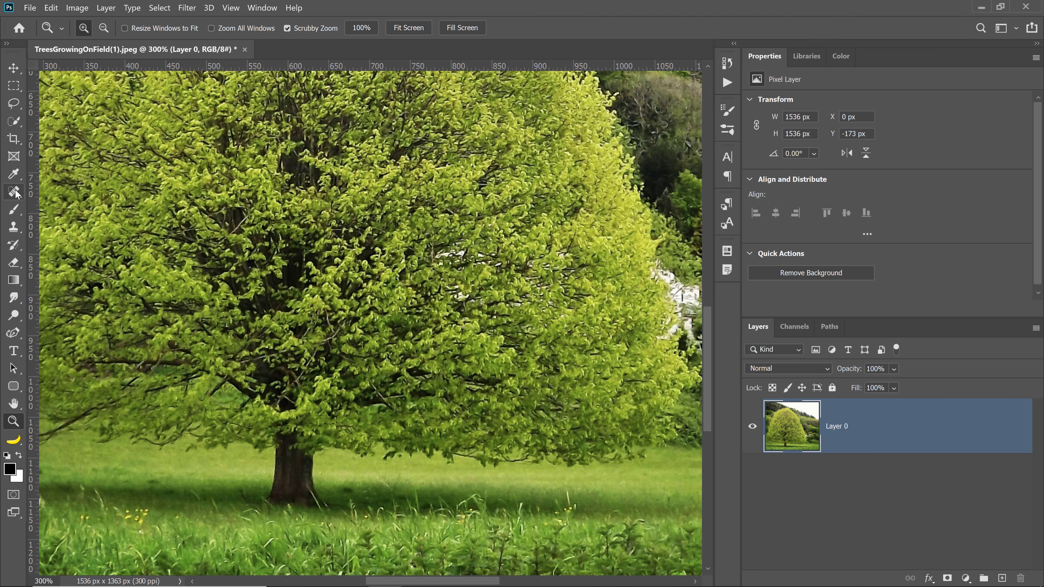
click(14, 122)
right_click(13, 121)
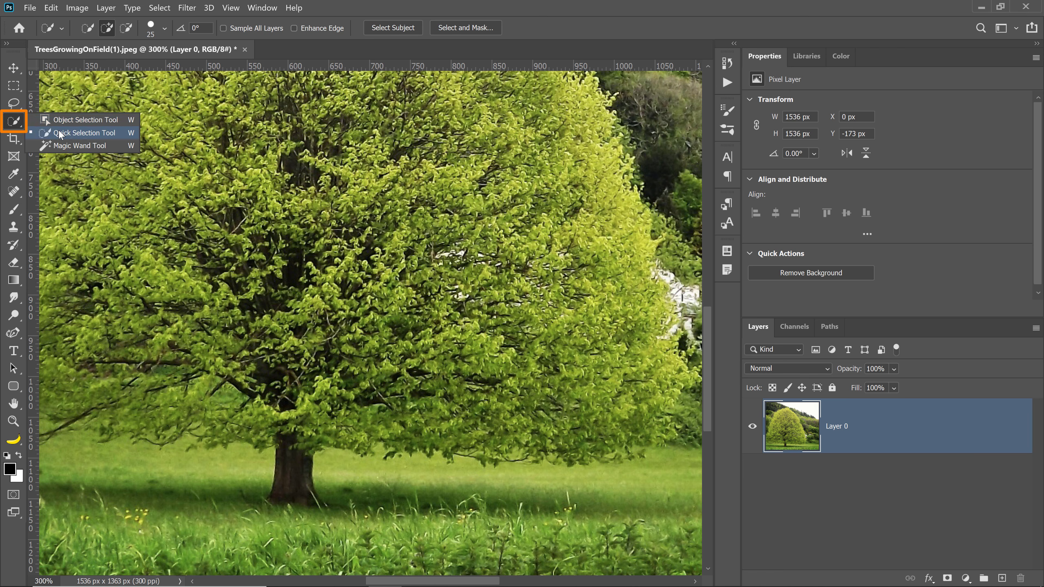
click(85, 133)
drag(298, 488, 304, 416)
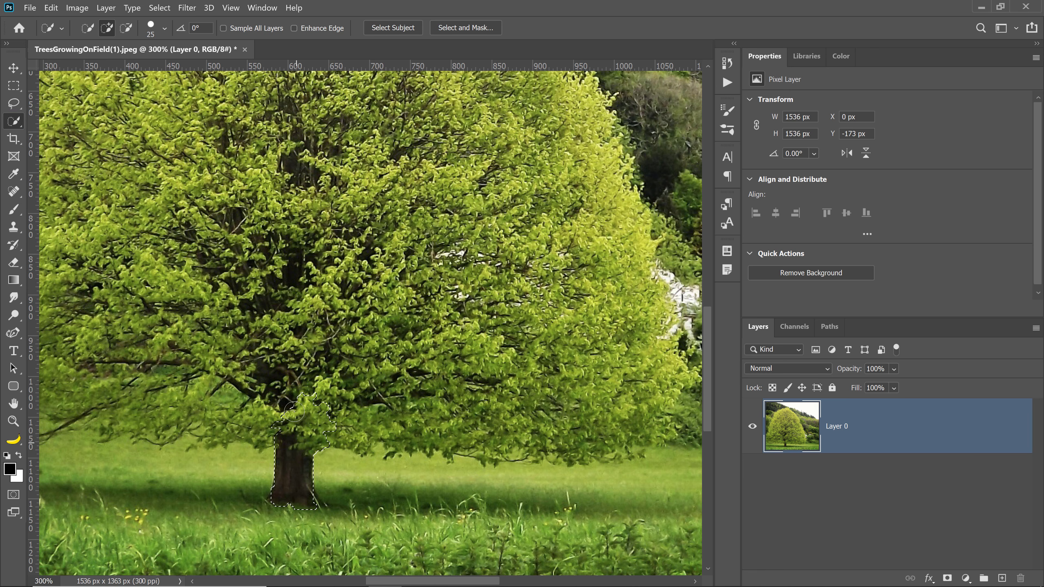
- Add the crown's interior to the trunk selection with a freehand Lasso outline inside the leaf edges, and mask Layer 0 with it
scroll(301, 363, down, 5)
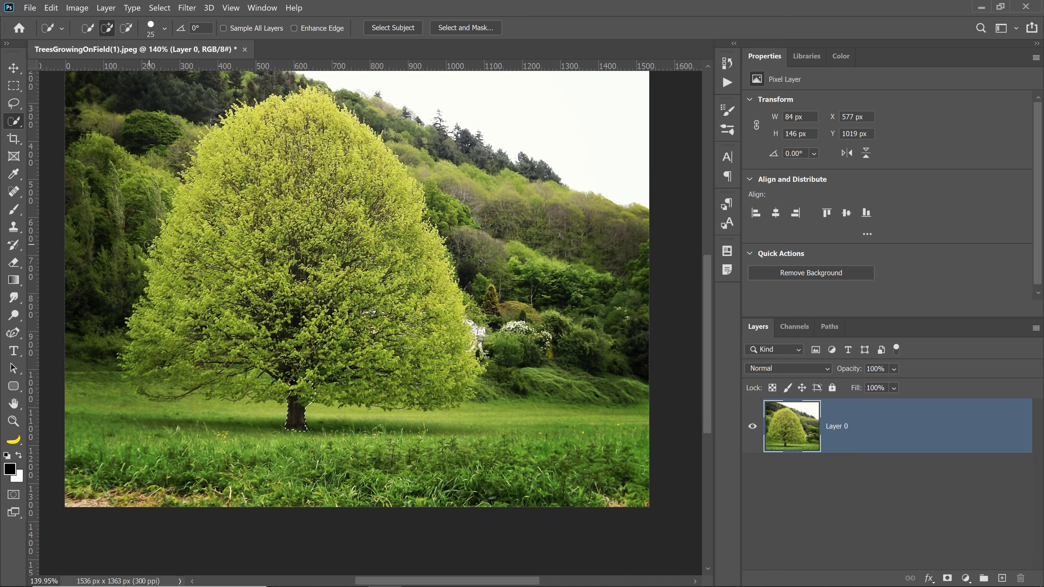
click(15, 104)
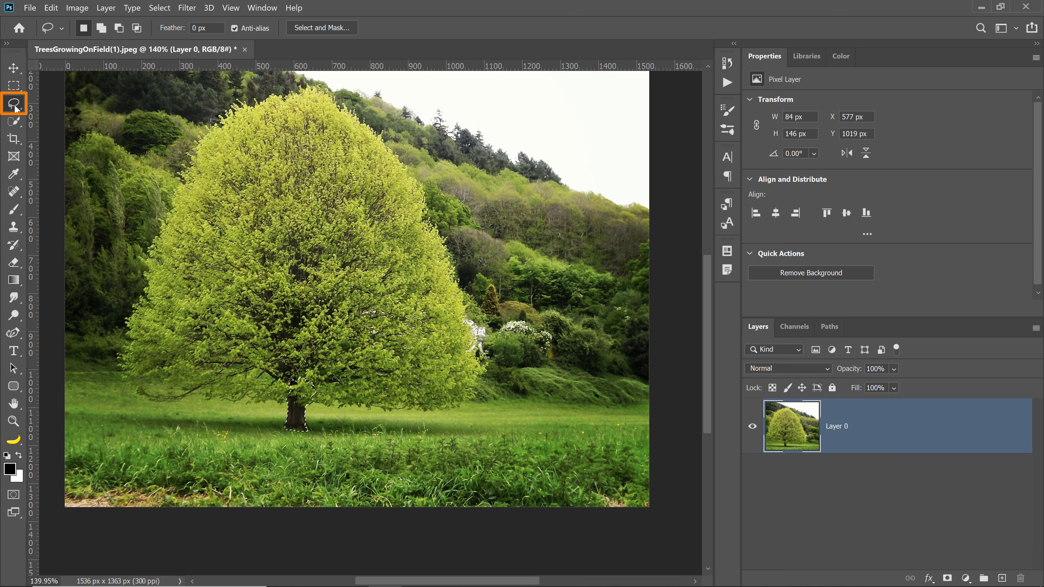
right_click(16, 108)
click(80, 104)
key(shift)
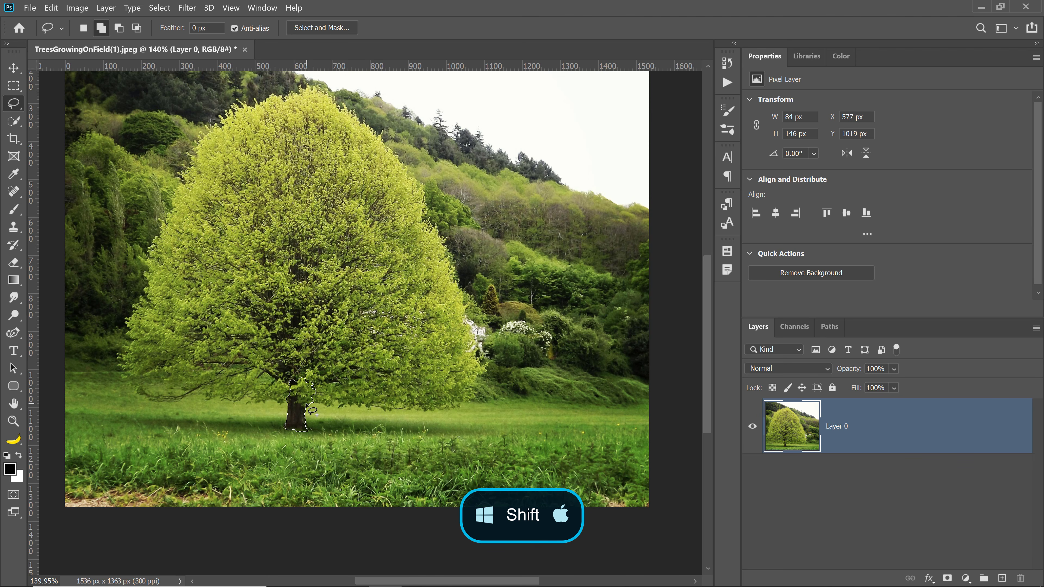
mouse_move(307, 406)
mouse_down()
mouse_move(317, 392)
mouse_move(371, 390)
mouse_up()
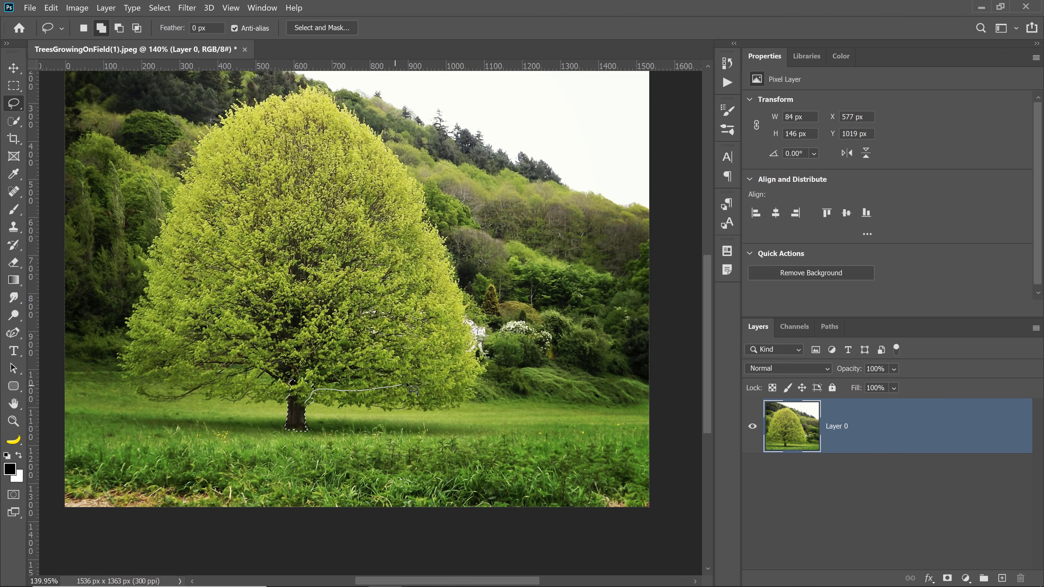
mouse_move(434, 377)
mouse_down()
mouse_move(442, 312)
mouse_move(394, 201)
mouse_move(351, 139)
mouse_move(314, 118)
mouse_move(233, 151)
mouse_move(154, 320)
mouse_up()
drag(168, 362, 167, 360)
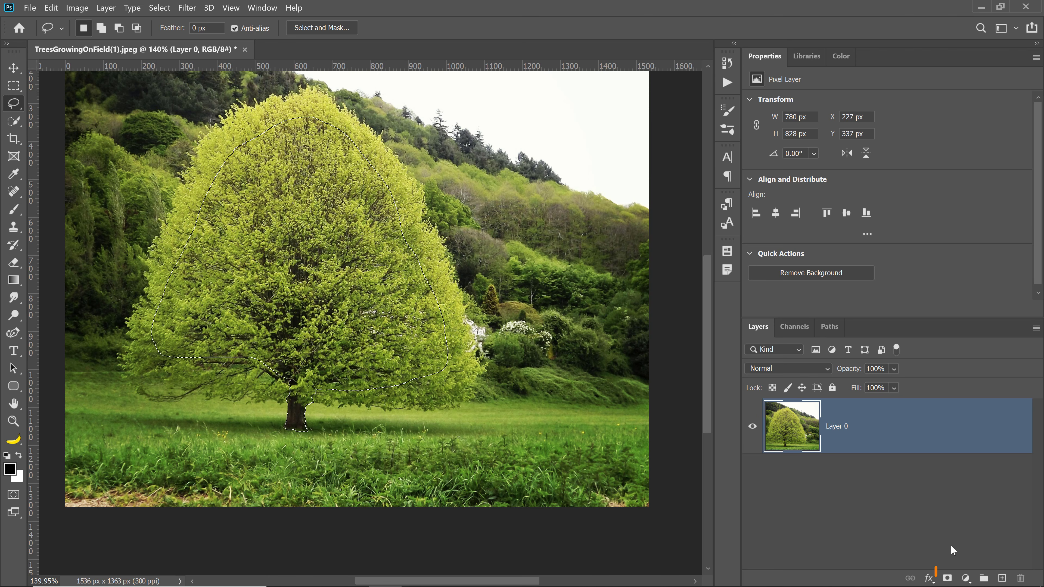
click(947, 579)
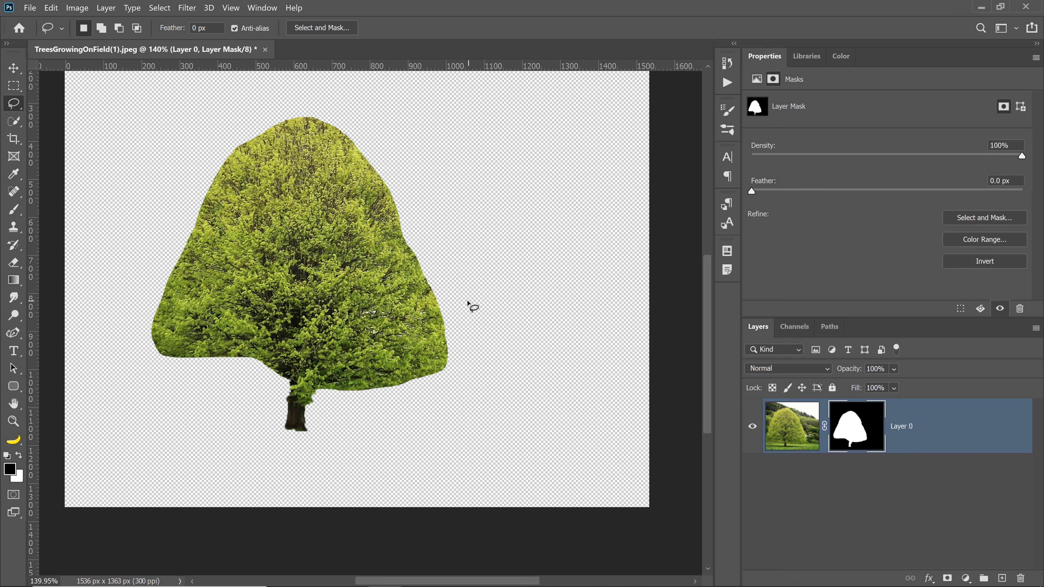
- Create a new 1920 x 1080 px document at 300 pixels/inch and add an empty layer above the background
click(32, 8)
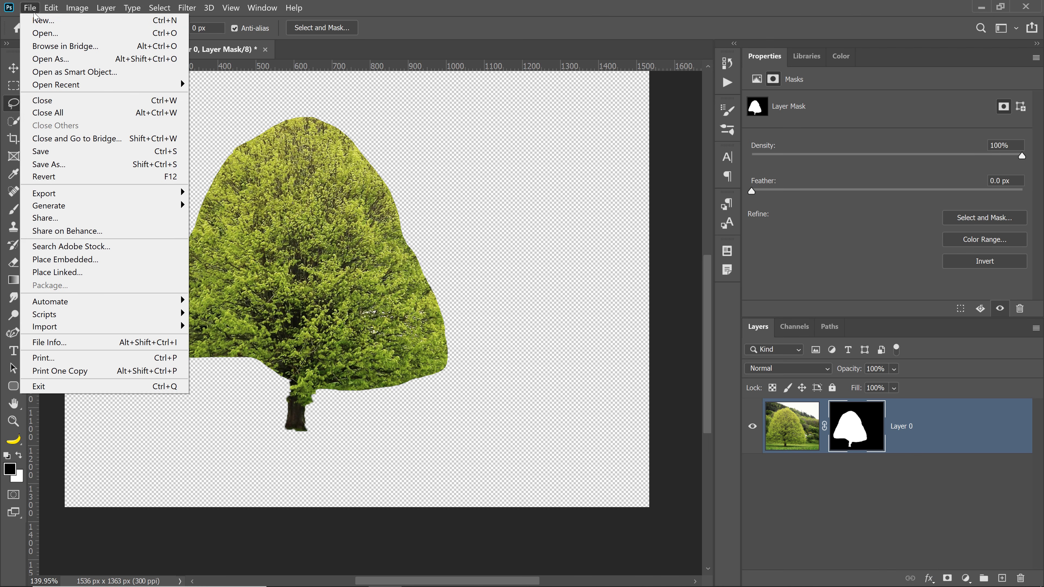
click(39, 21)
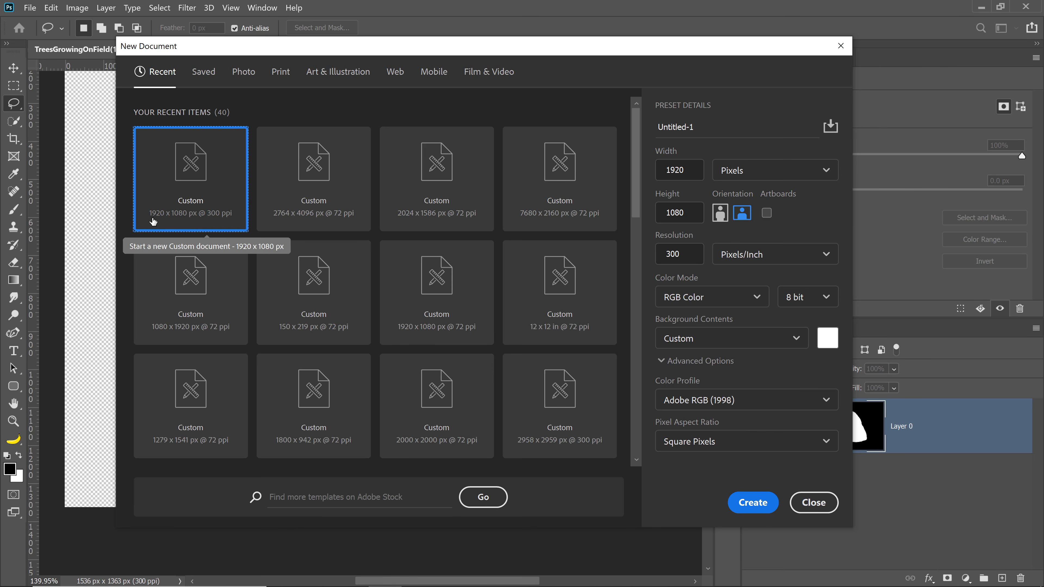
click(745, 503)
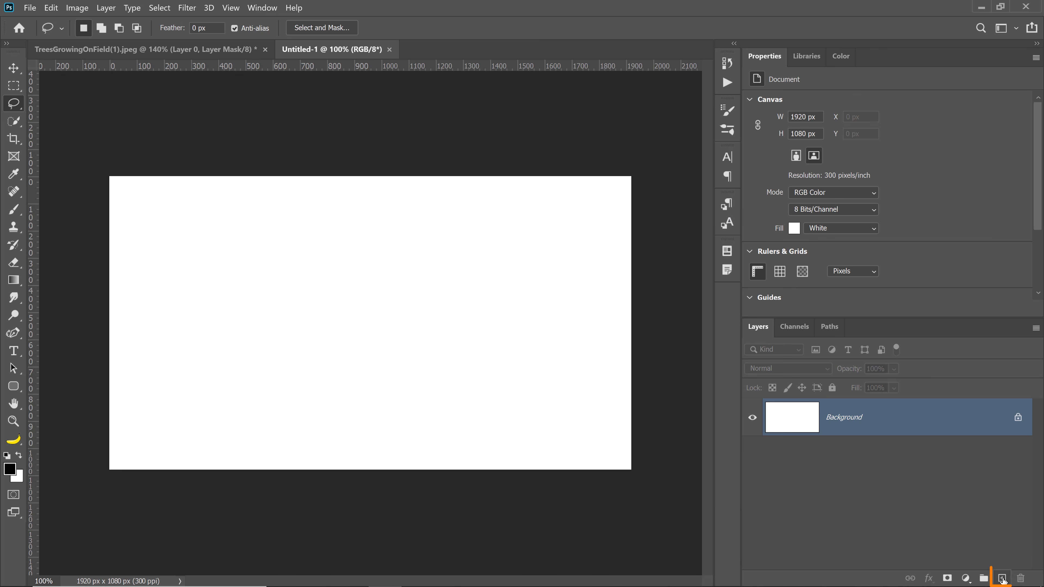
click(1002, 578)
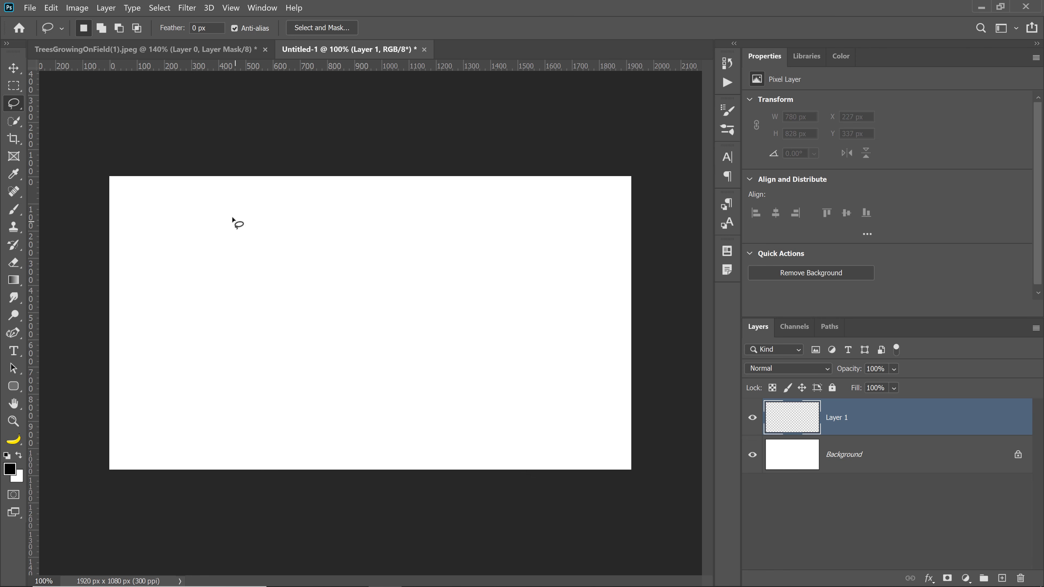
- Start the Render Tree filter on the empty layer and set the base tree type to 1: Oak Tree
click(185, 9)
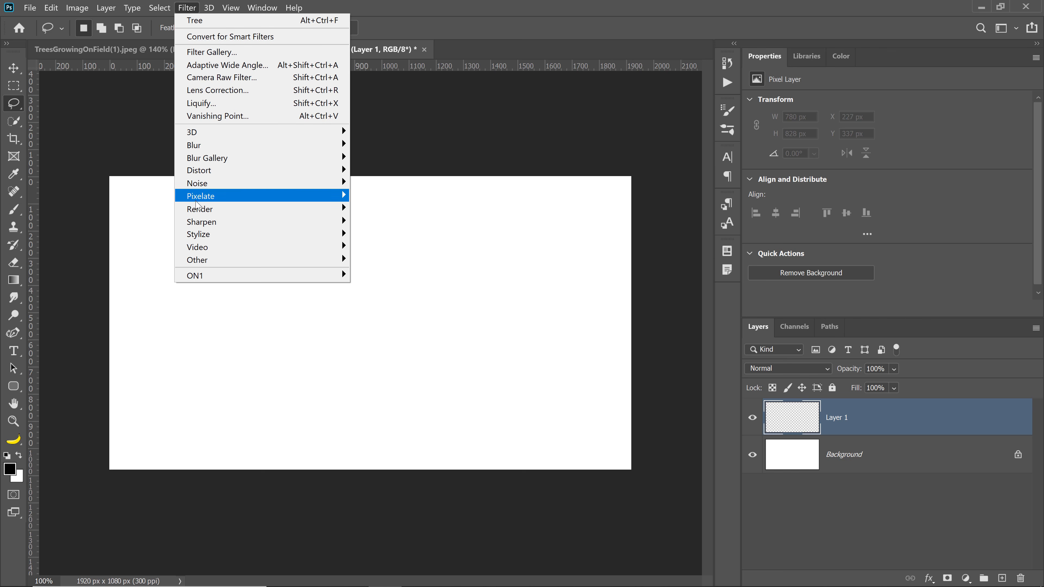
mouse_move(323, 210)
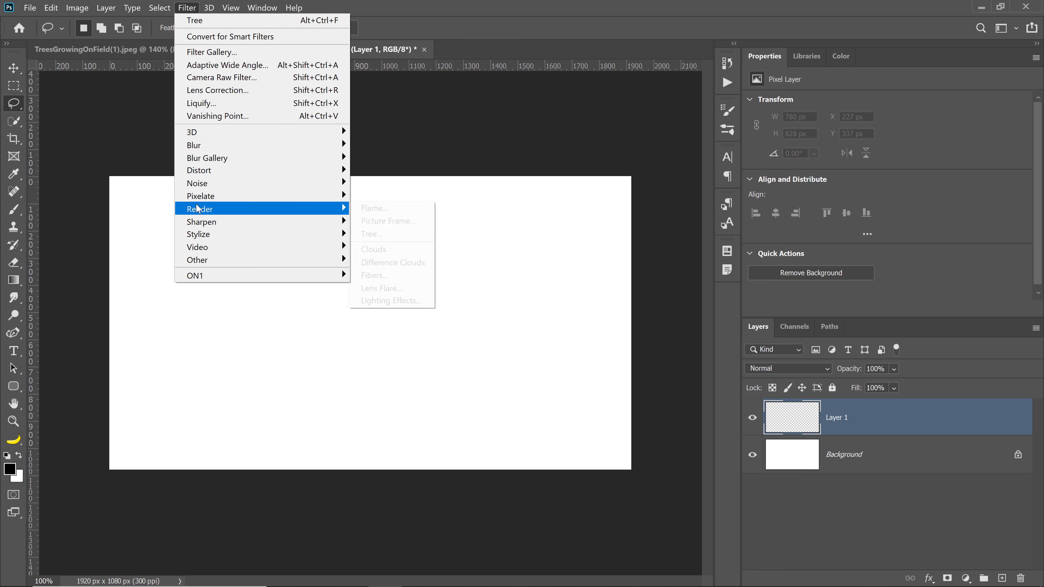
click(390, 235)
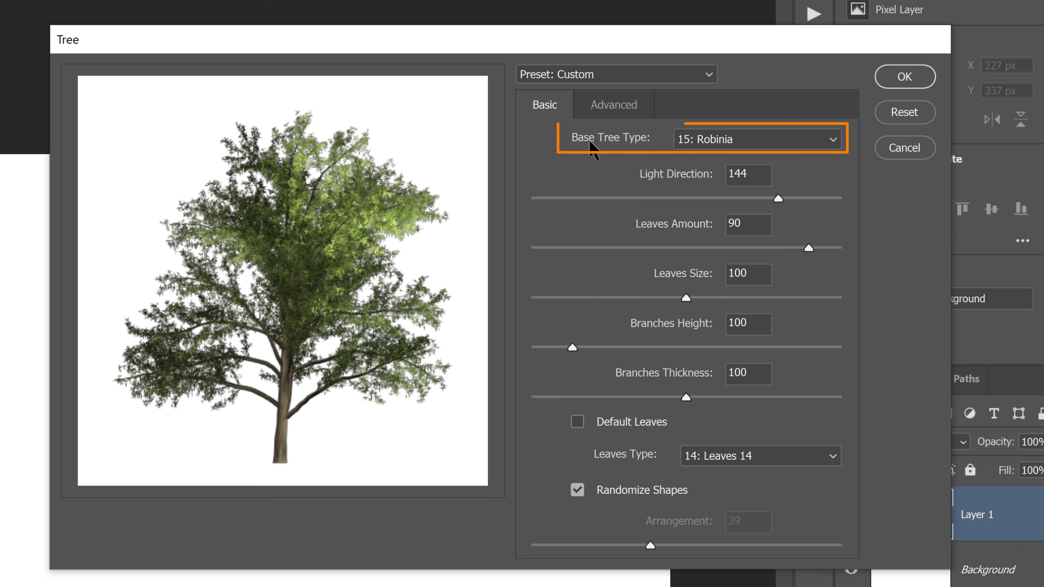
click(764, 143)
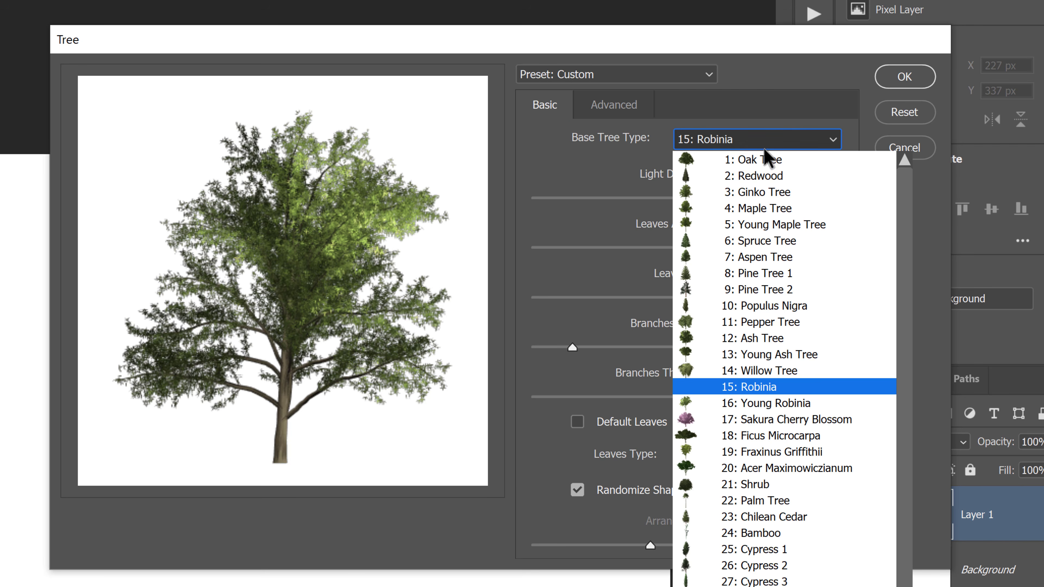
click(767, 158)
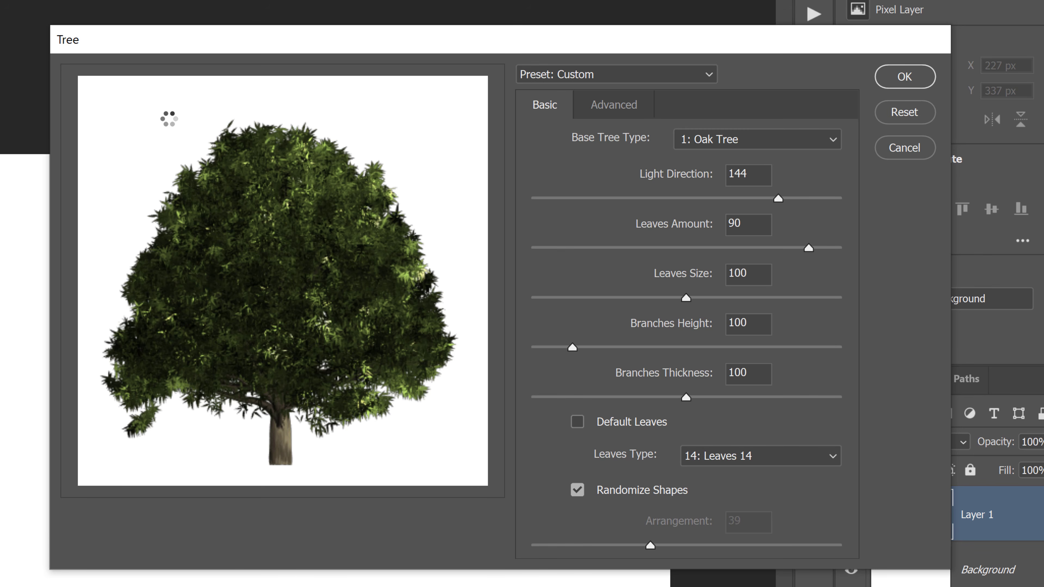
- Preview the successive base tree types from 2: Redwood onward, stopping at 12: Ash Tree
key(Down)
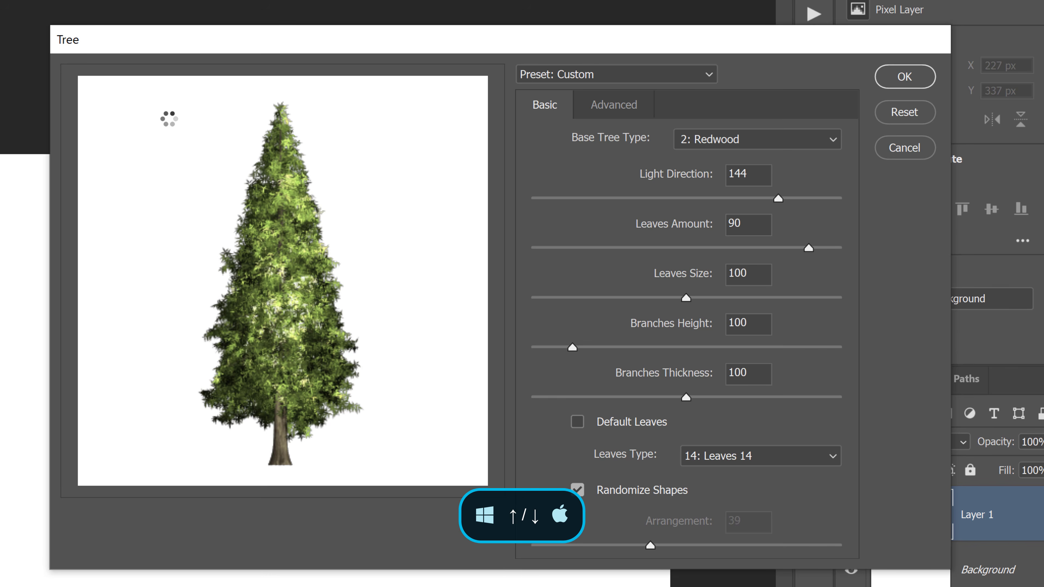
key(Down)
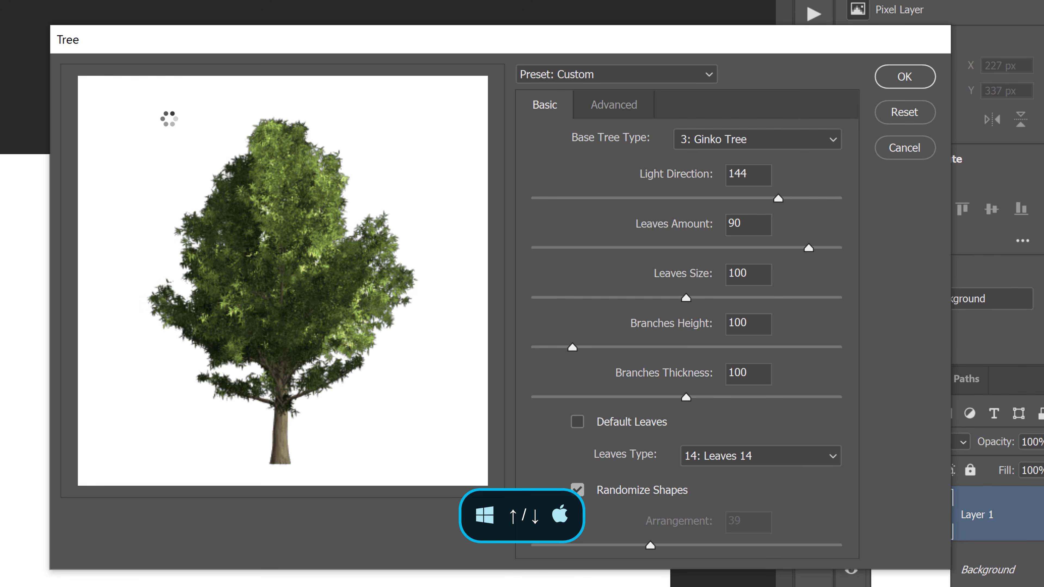
key(Down)
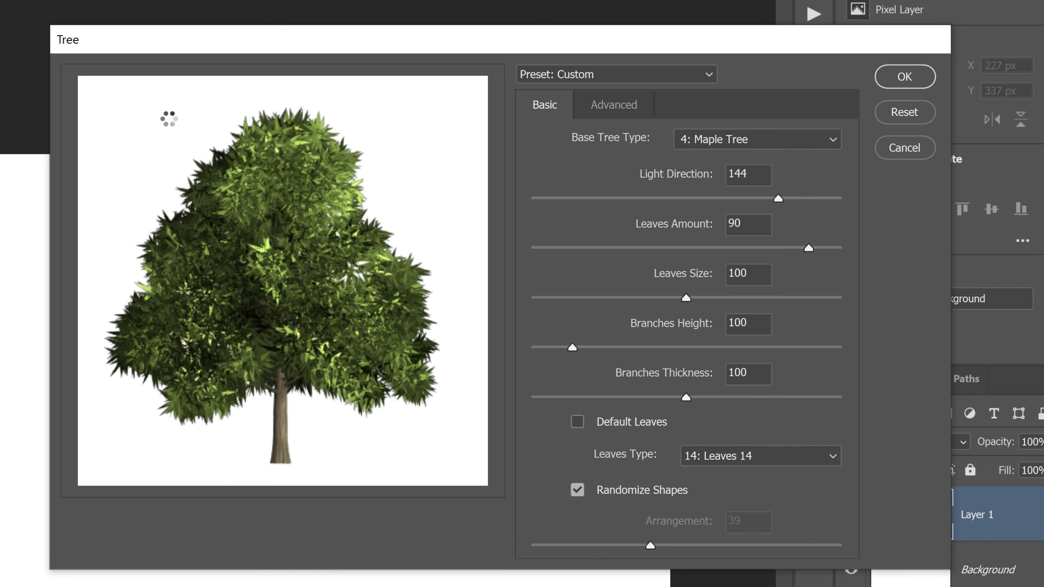
key(Down)
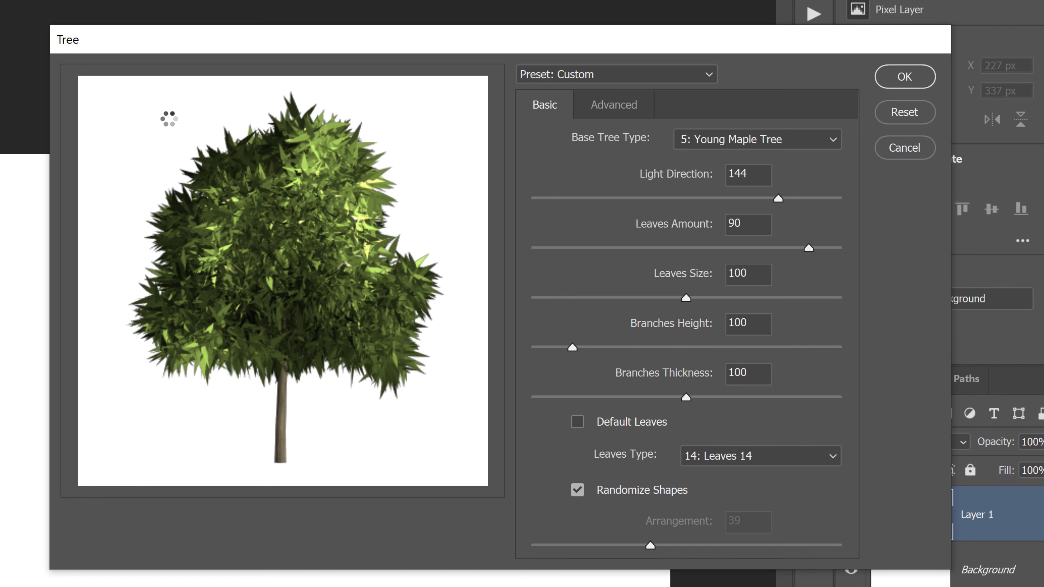
key(Down)
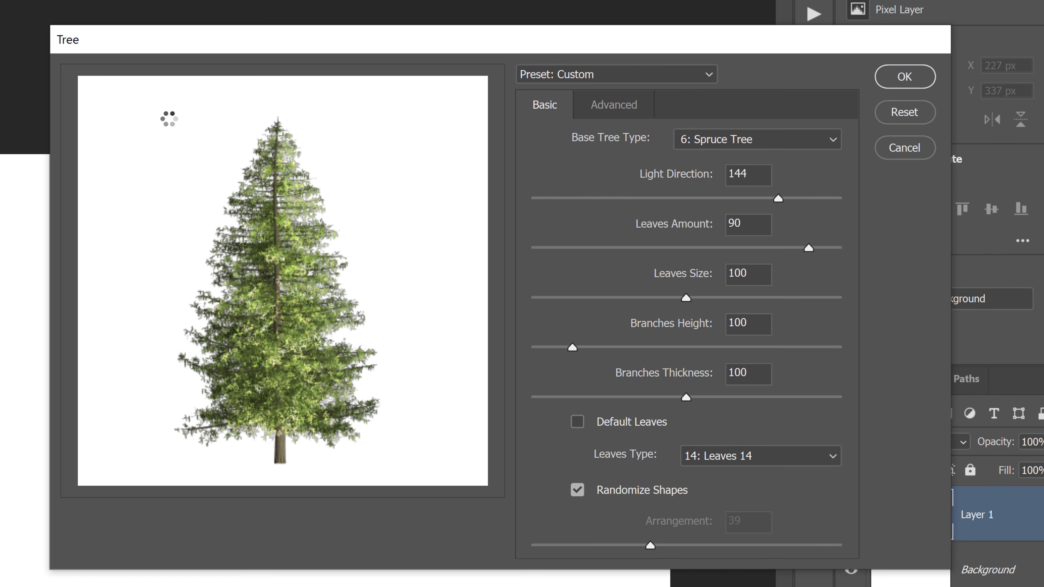
key(Down)
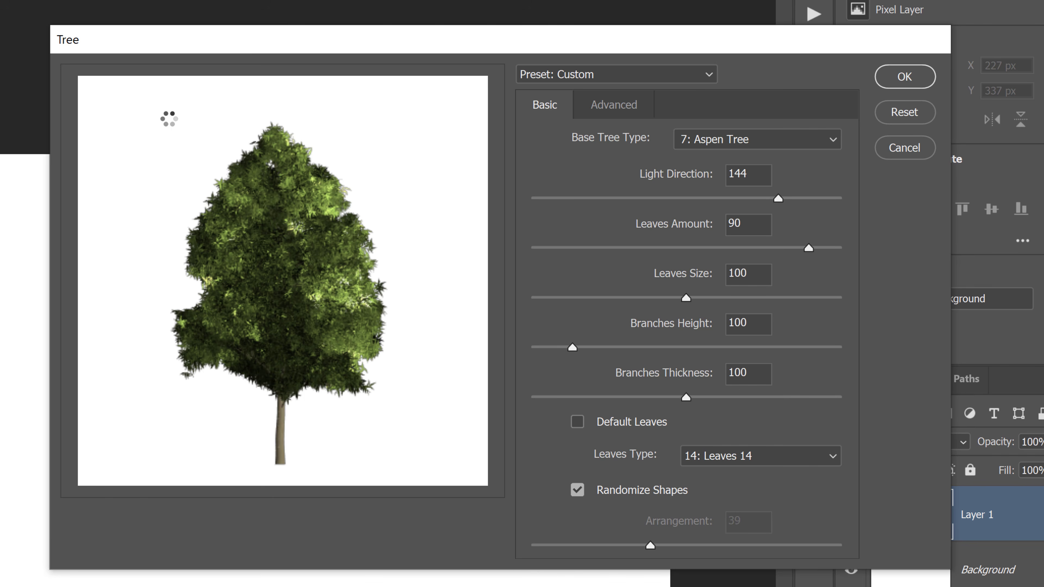
key(Down)
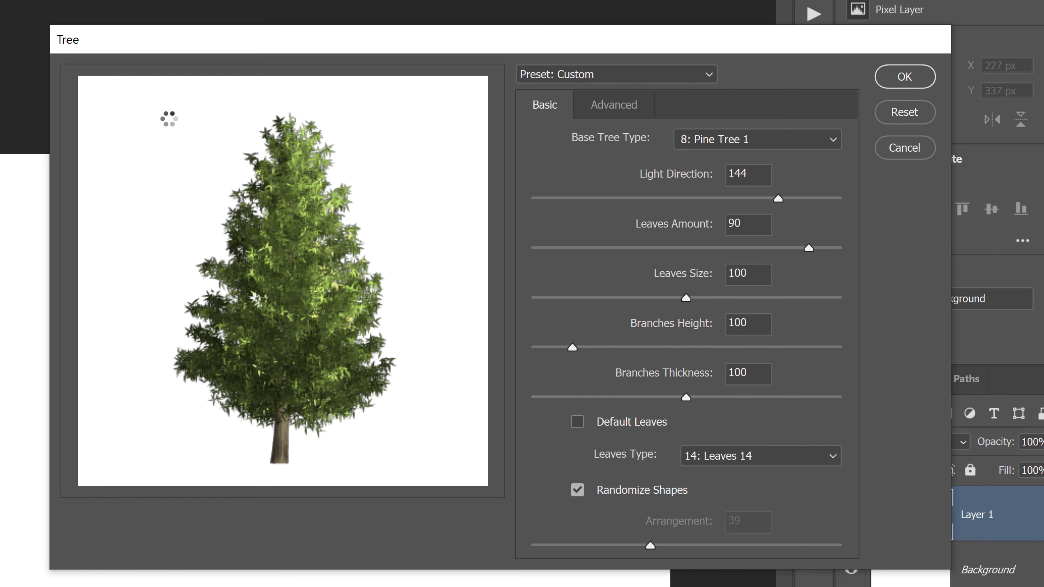
key(Down)
key(Down)
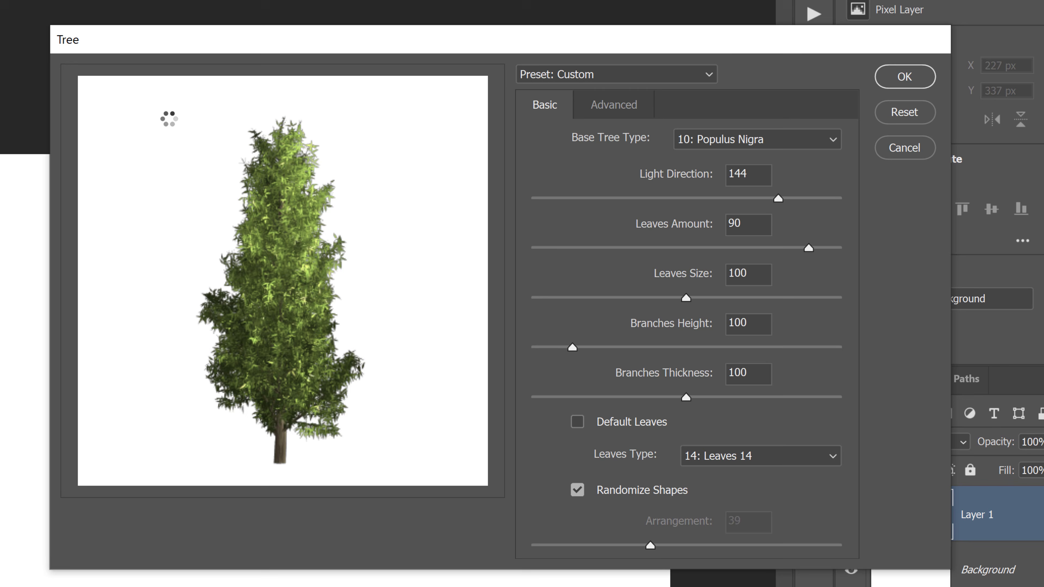
key(Down)
key(Down)
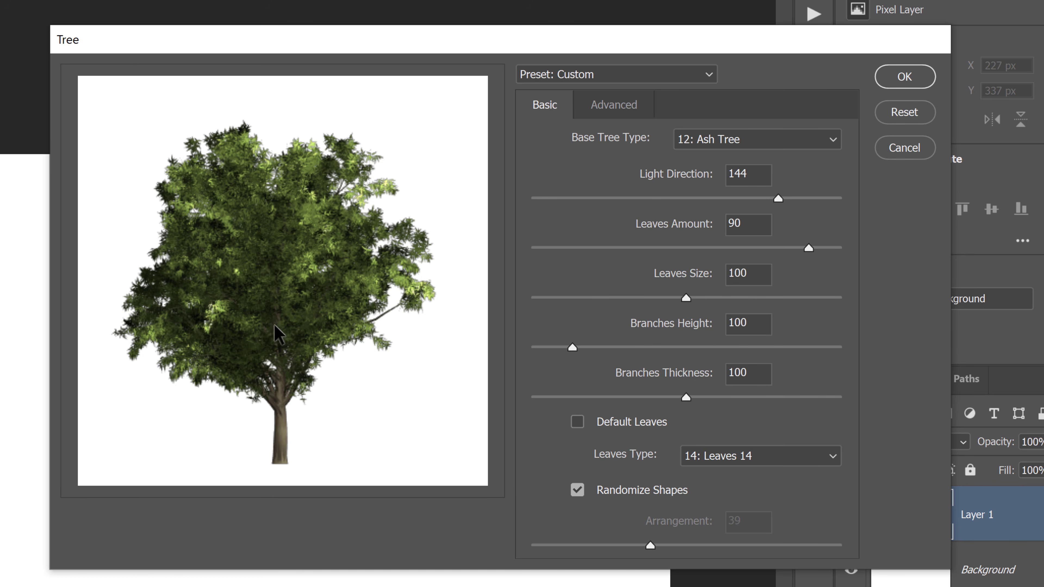
- Accept the Ash Tree render and delete its trunk from Layer 1 with a freehand Lasso selection, clearing the selection
click(906, 80)
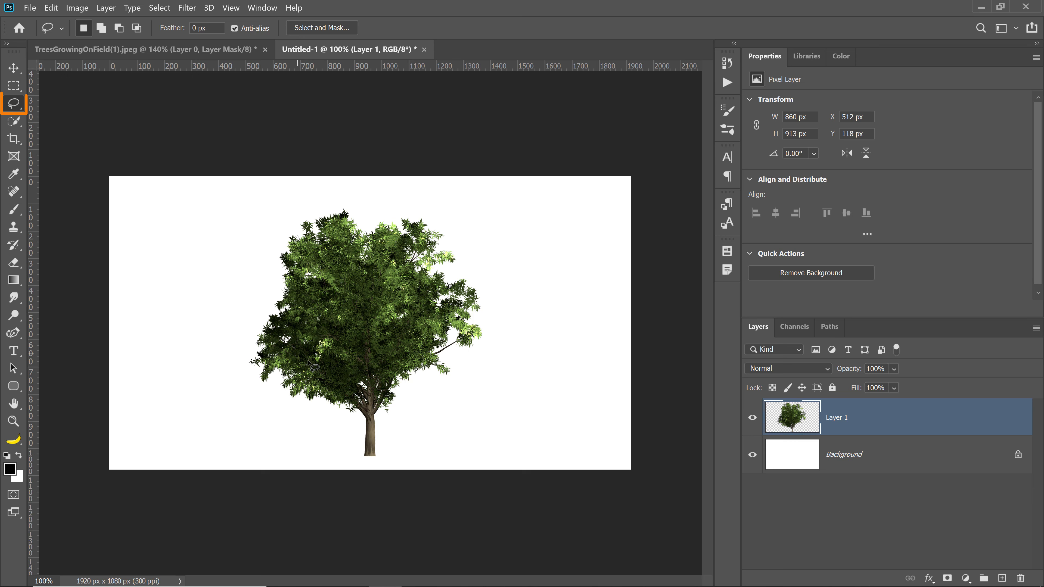
mouse_move(403, 390)
mouse_down()
mouse_move(356, 377)
mouse_move(317, 438)
mouse_move(334, 461)
mouse_move(375, 472)
mouse_move(425, 441)
mouse_move(407, 390)
mouse_up()
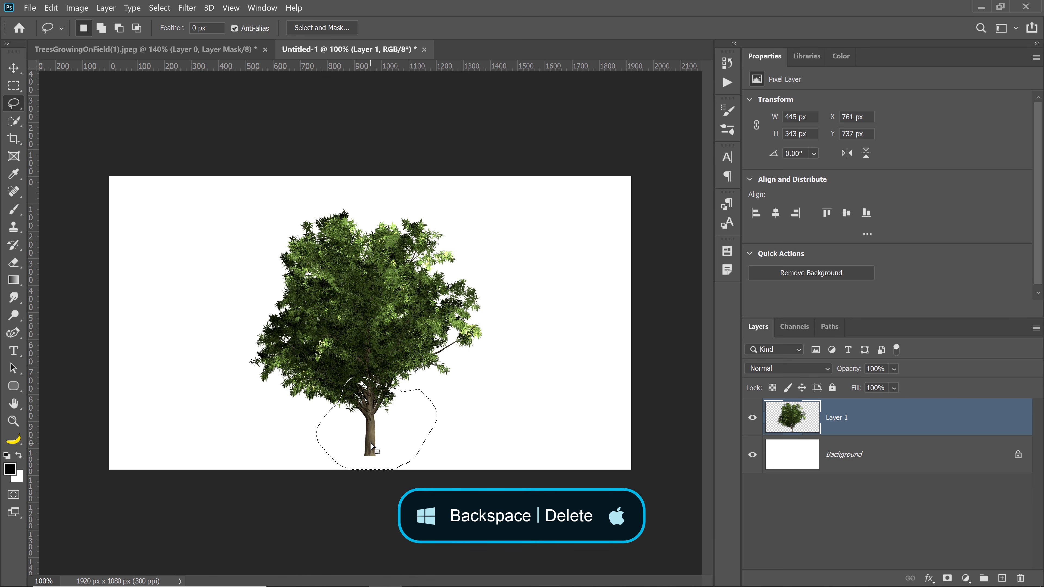
key(BackSpace)
key(ctrl+d)
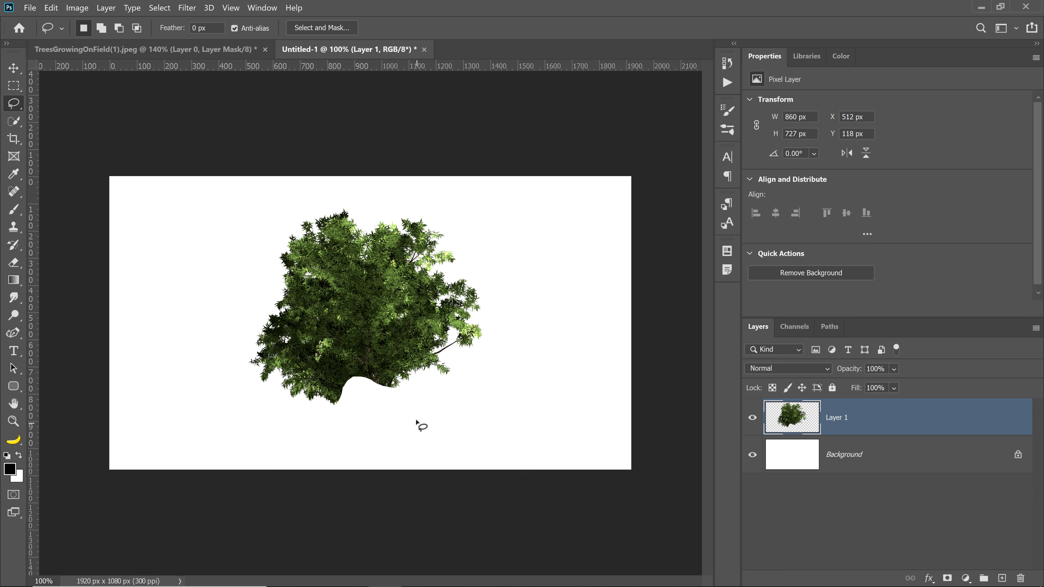
- Lasso the bare branch protruding on the crown's lower right, delete it and deselect
mouse_move(463, 372)
mouse_down()
mouse_move(448, 360)
mouse_move(450, 340)
mouse_move(477, 325)
mouse_move(506, 351)
mouse_move(473, 376)
mouse_move(438, 355)
mouse_up()
key(BackSpace)
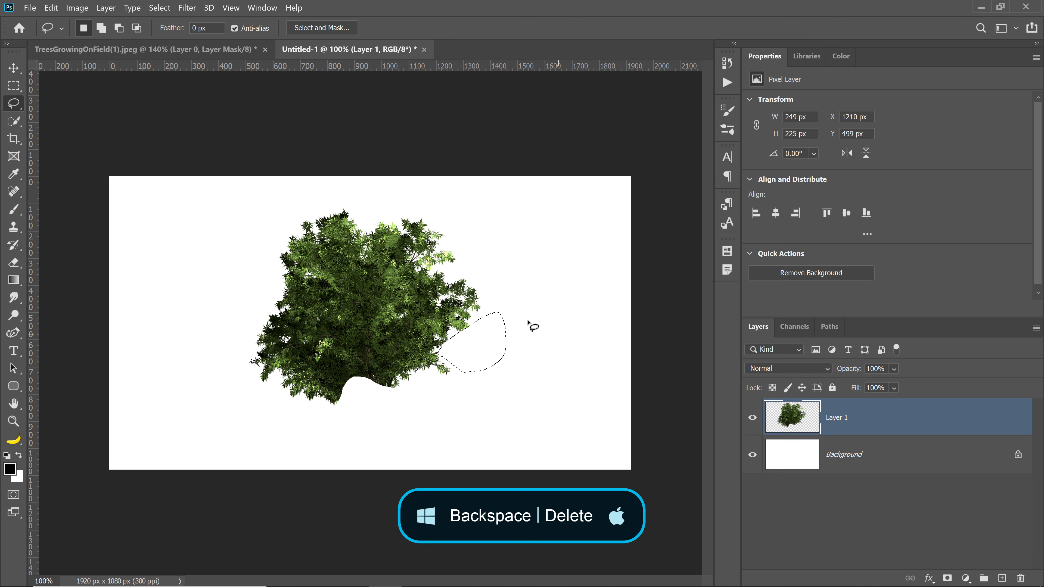
click(485, 358)
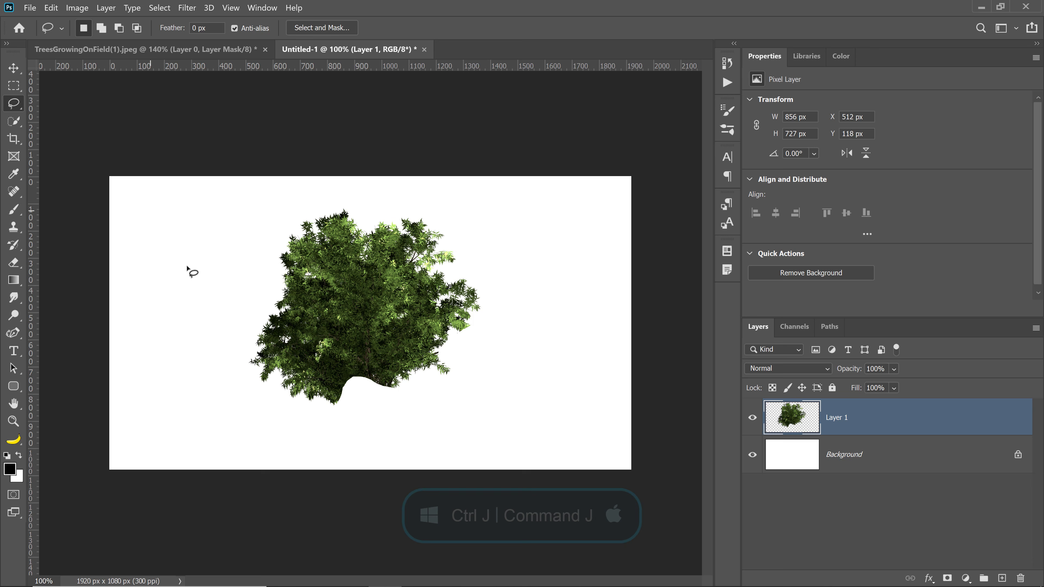
- Duplicate the foliage layer and rotate the copy about 148° over the original so it fills out the crown
key(ctrl+j)
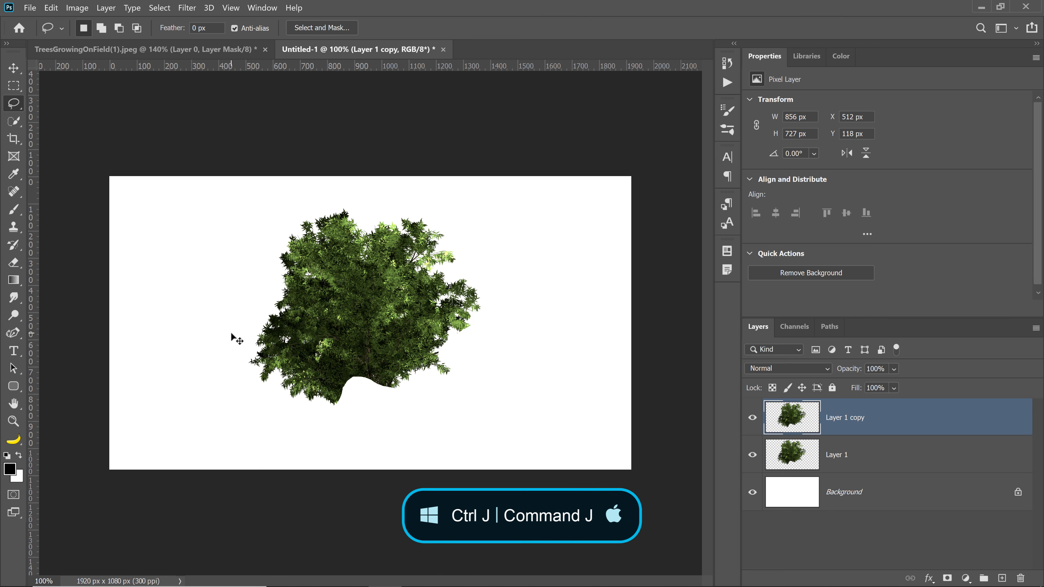
click(13, 68)
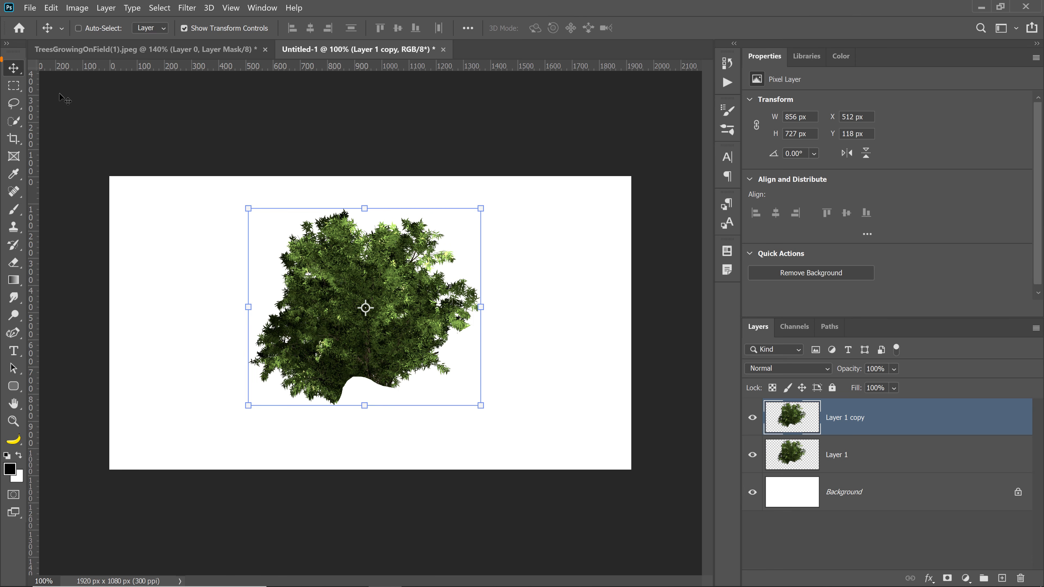
drag(248, 220, 418, 304)
drag(418, 303, 423, 314)
drag(535, 310, 531, 346)
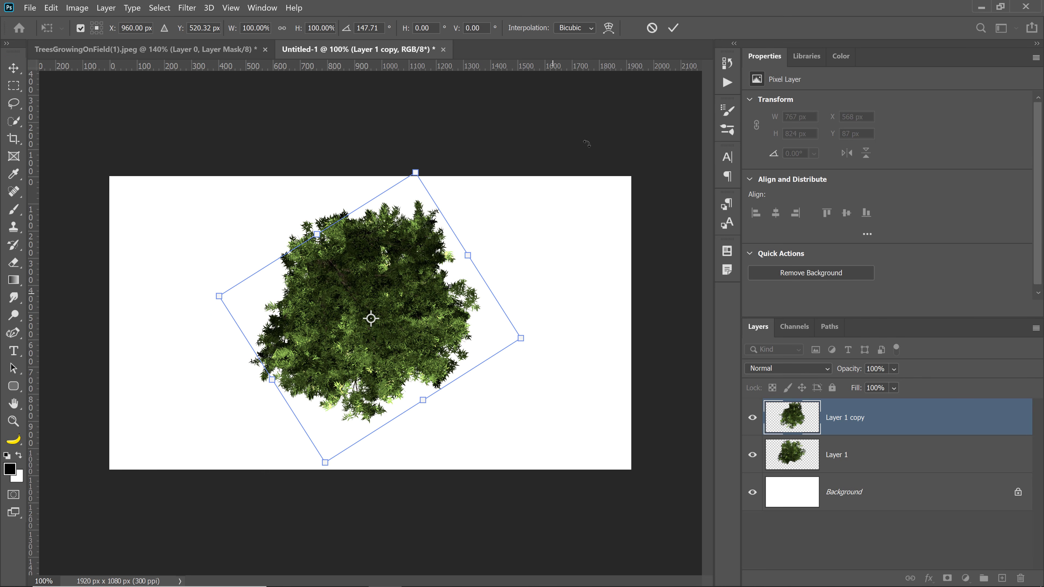
click(673, 27)
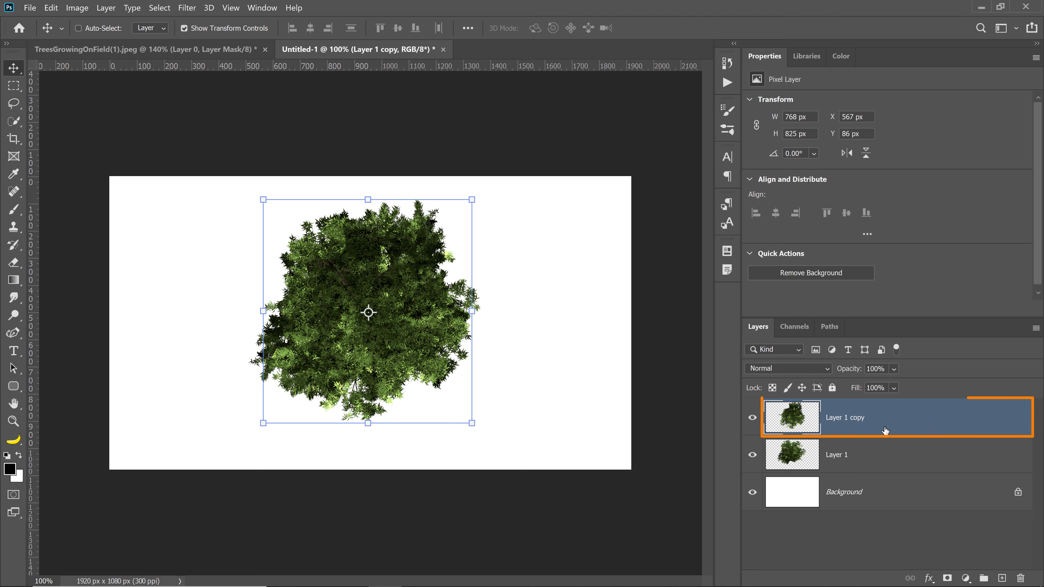
- Merge the rotated copy down into Layer 1 and toggle the merged layer's visibility to check it
key(ctrl)
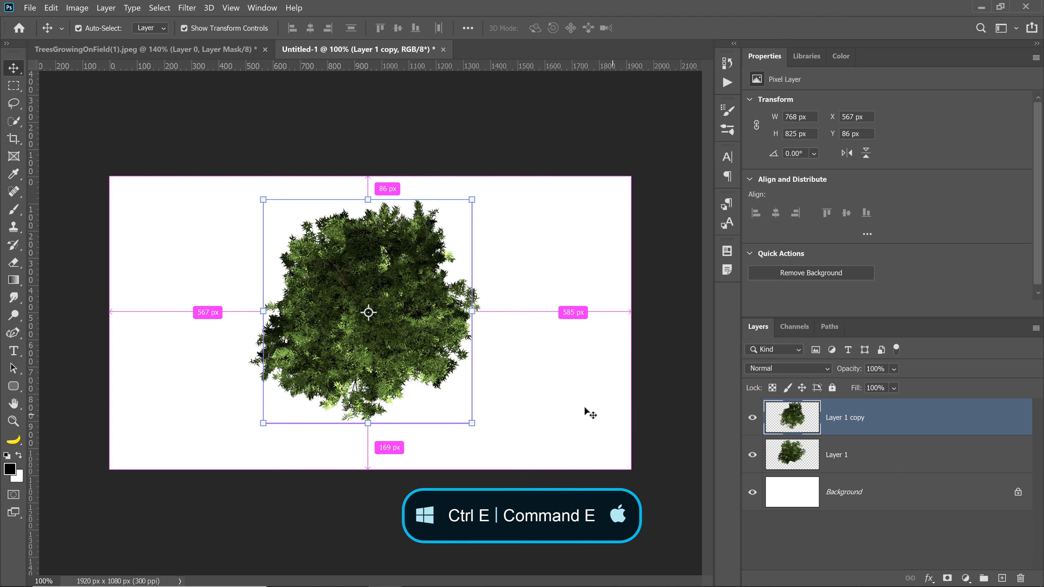
key(ctrl+e)
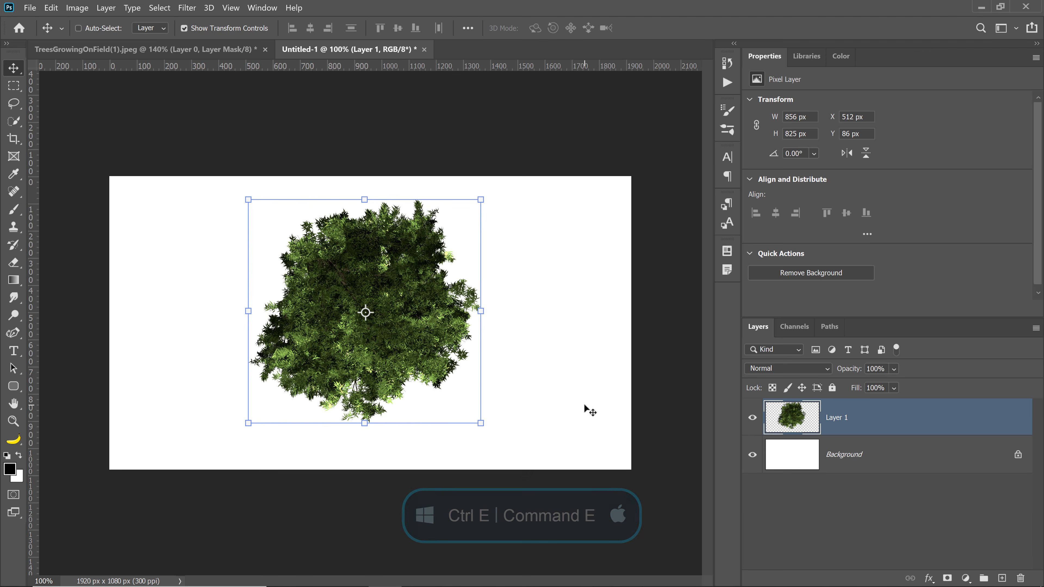
click(753, 418)
click(752, 418)
click(753, 417)
click(753, 417)
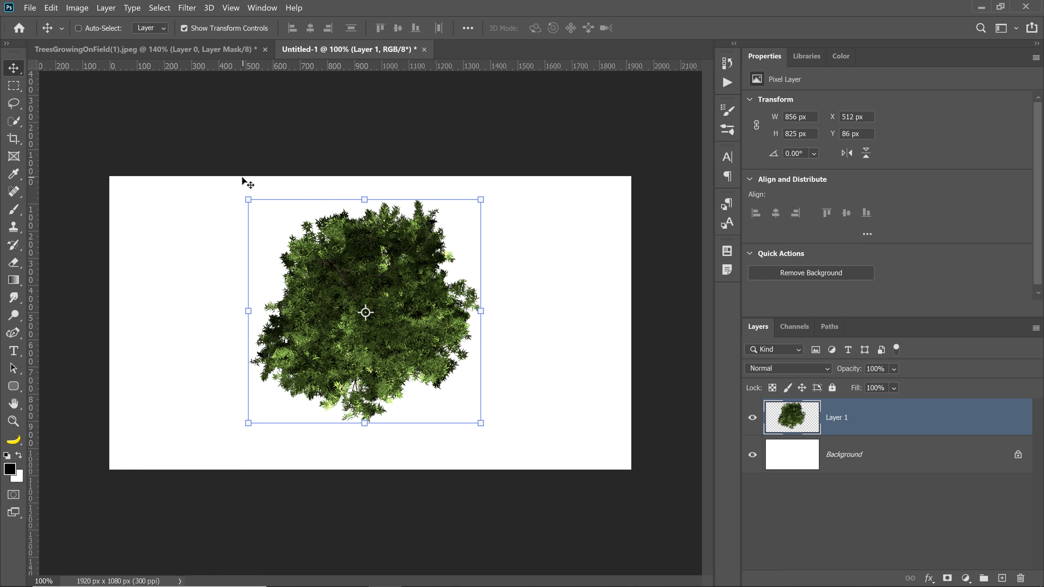
- Turn the foliage solid black with Levels, setting the black input level to 253 and the white output level to its minimum
click(82, 13)
mouse_move(103, 40)
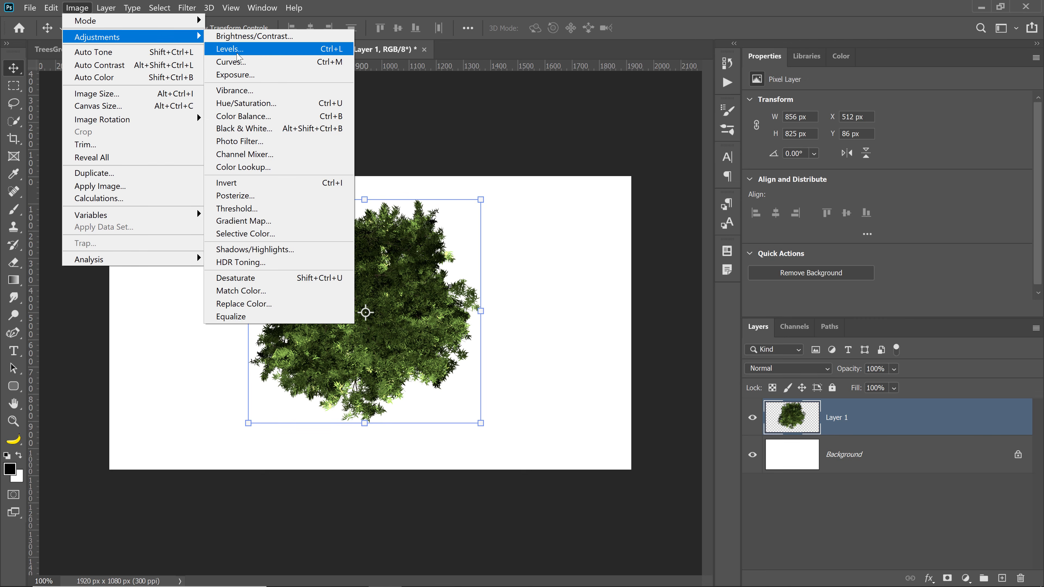
click(238, 48)
drag(681, 308, 720, 314)
click(851, 368)
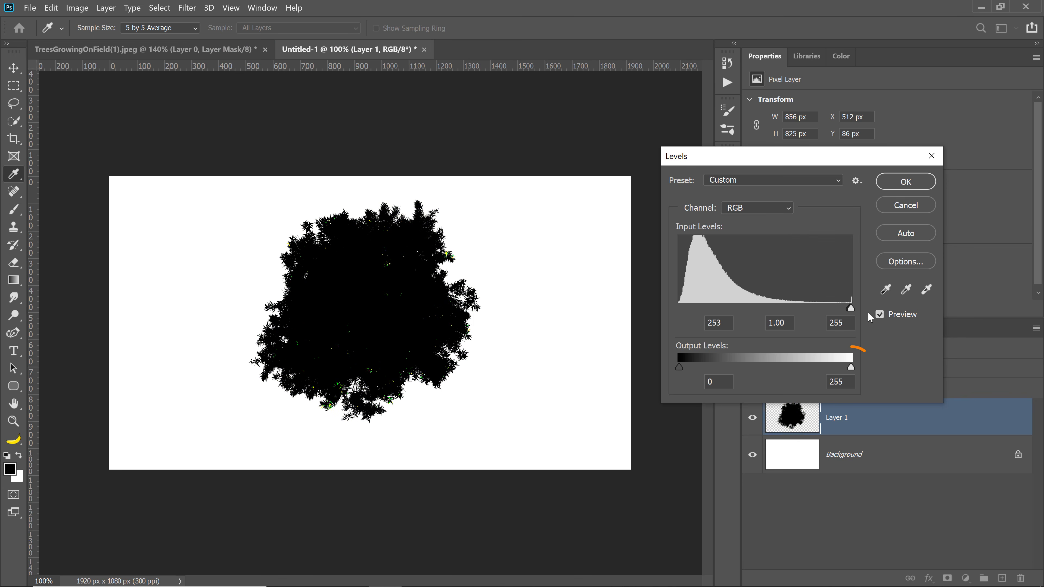
drag(851, 367, 596, 363)
click(901, 187)
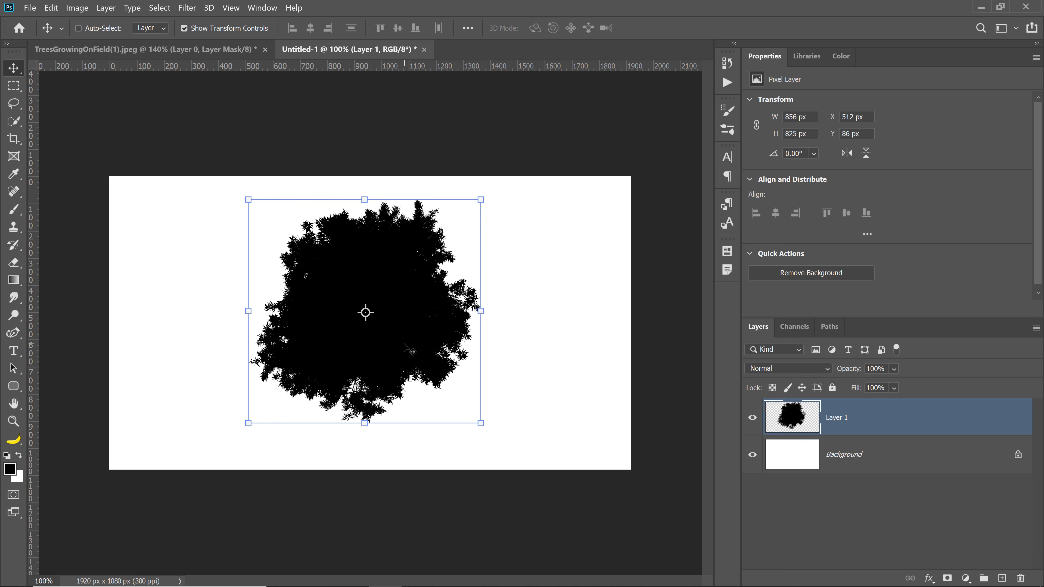
- Define the black foliage shape as a brush preset named "tree brush"
click(49, 8)
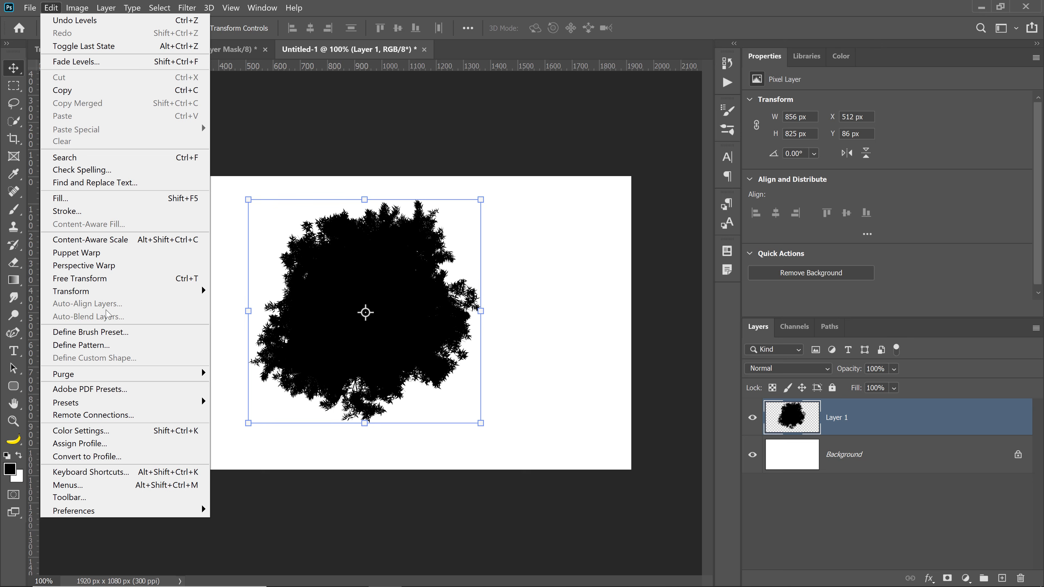
click(115, 334)
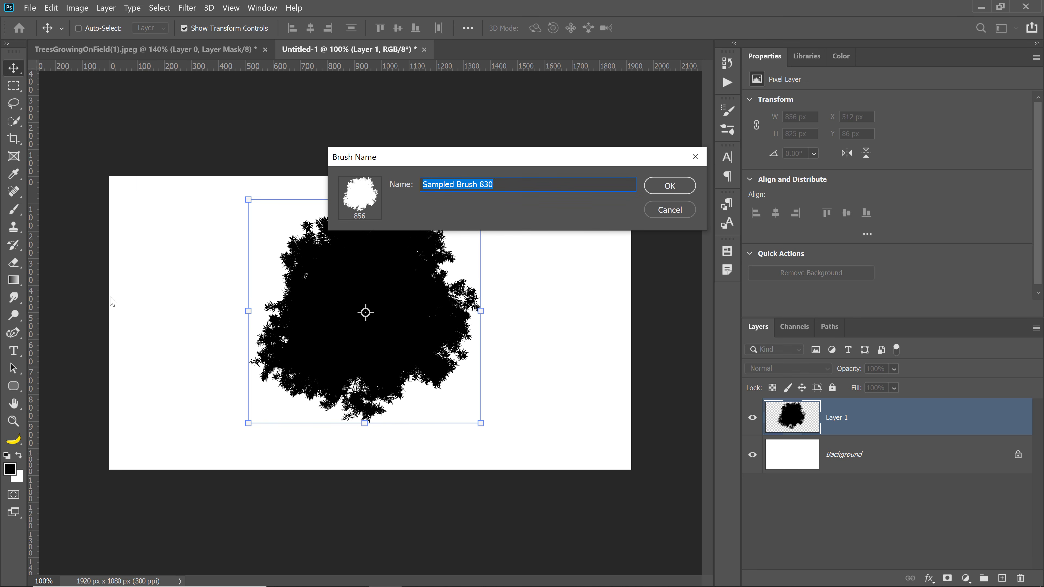
text(tree brush)
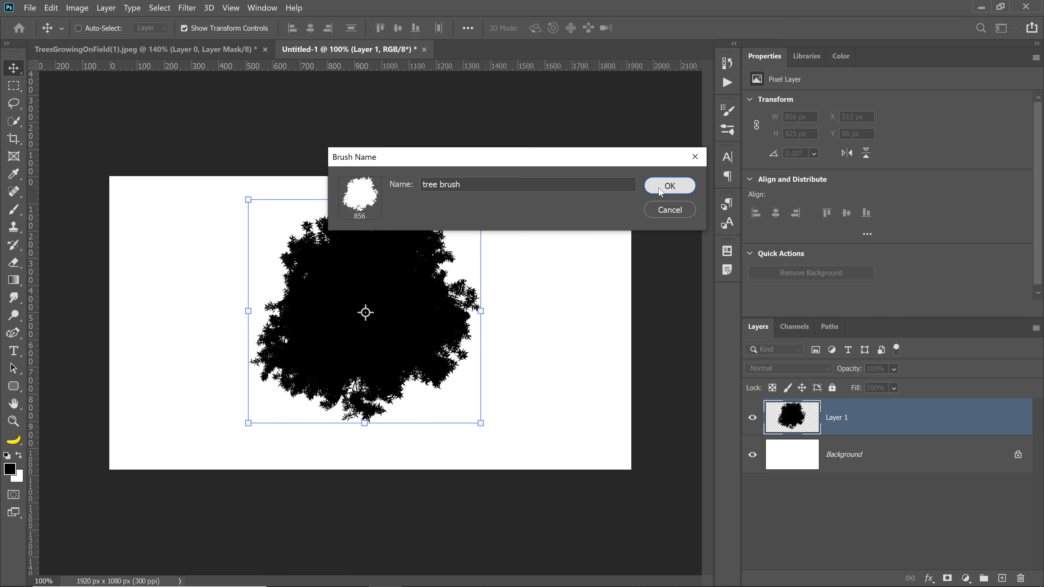
click(669, 185)
- Hide Layer 1, add an empty layer above it, and paint then undo a trial stroke with the tree brush
key(b)
click(752, 417)
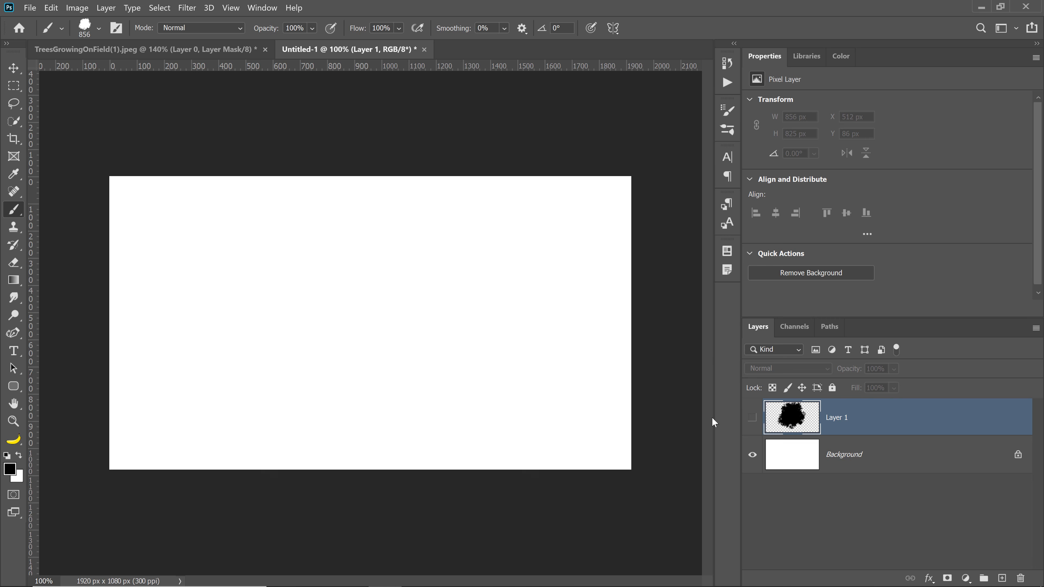
click(1002, 580)
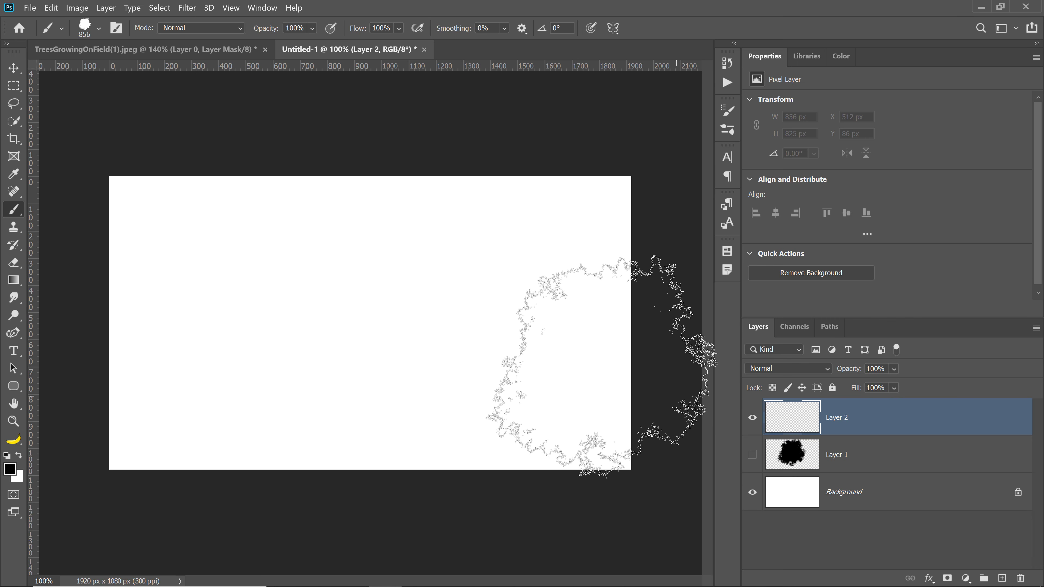
mouse_move(551, 336)
mouse_down()
mouse_move(395, 322)
mouse_move(200, 325)
mouse_up()
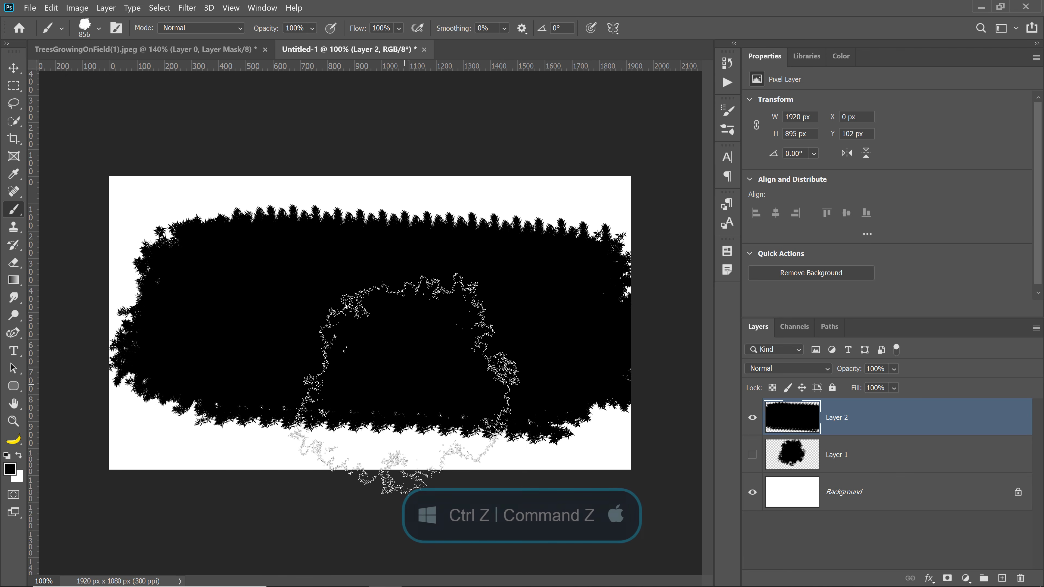
key(ctrl+z)
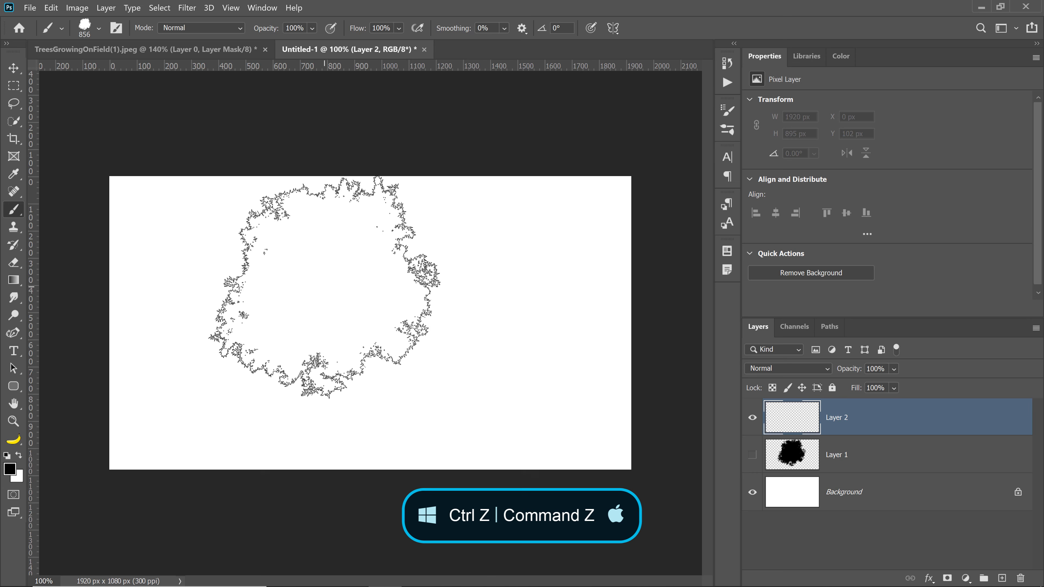
- Enable Shape Dynamics with 100% Angle Jitter for the tree brush and paint a test stroke across Layer 2
click(117, 29)
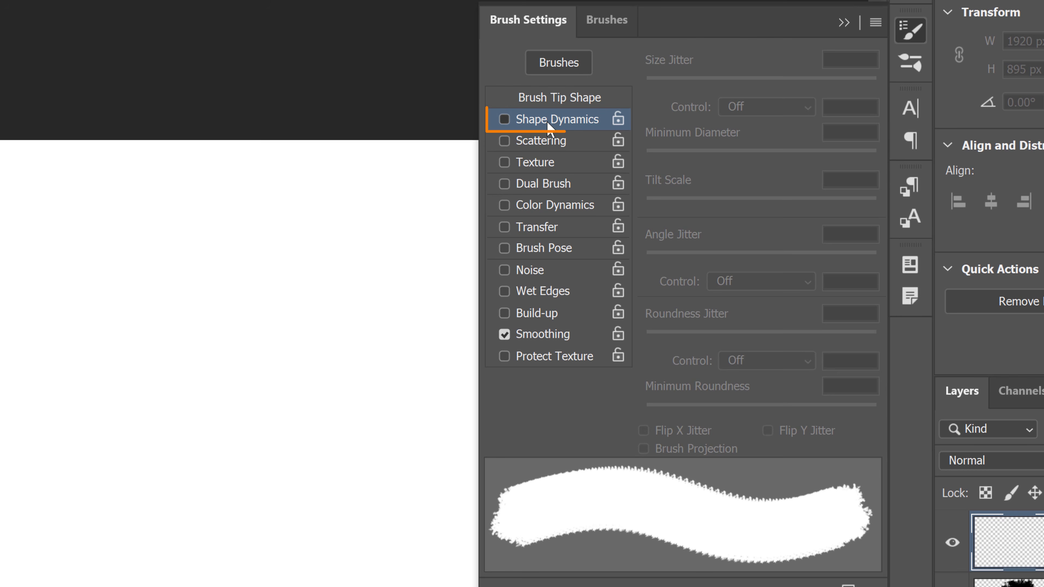
click(550, 121)
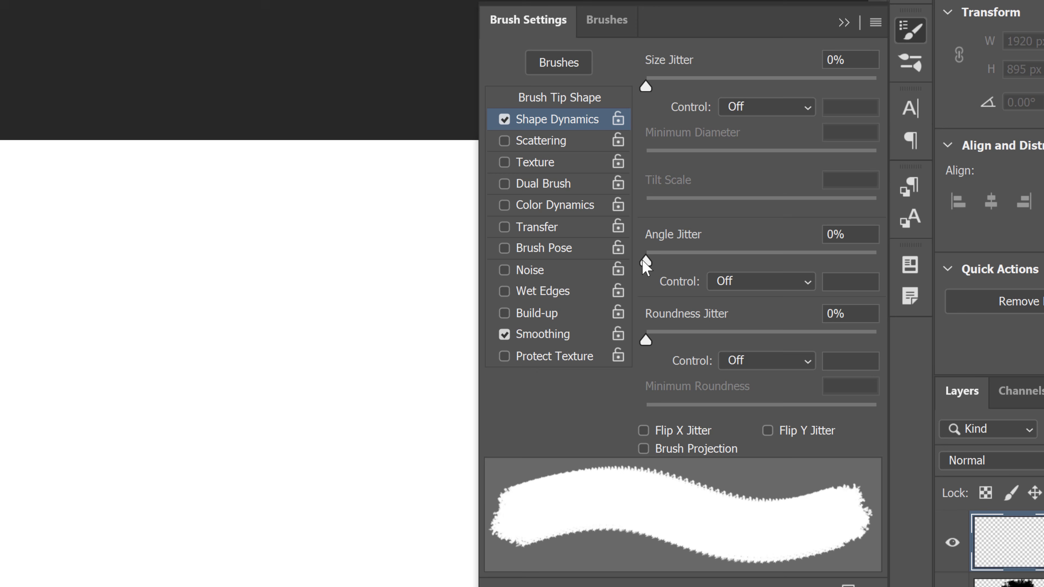
drag(652, 263, 913, 272)
click(843, 22)
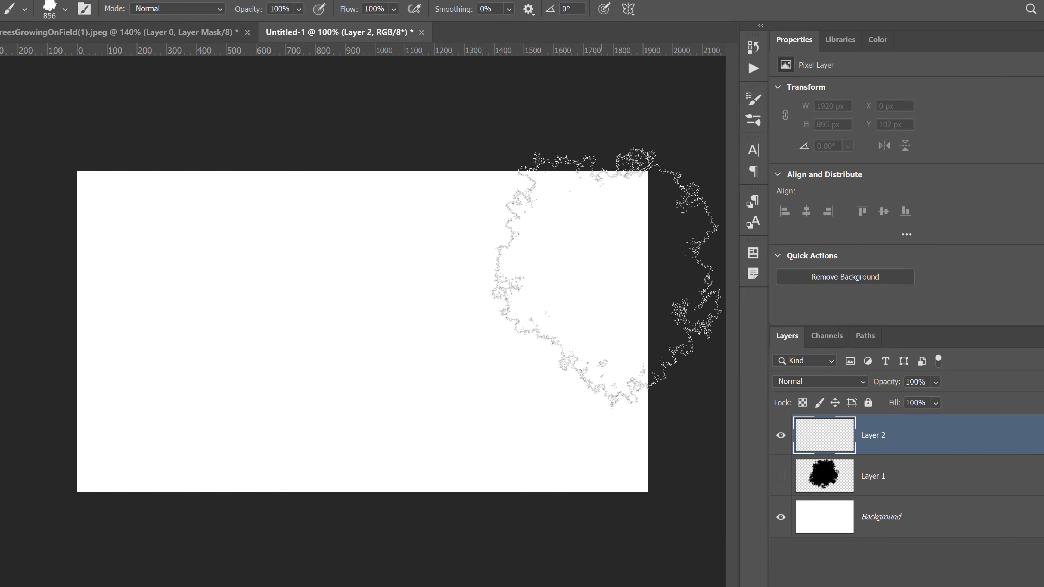
drag(614, 322, 202, 317)
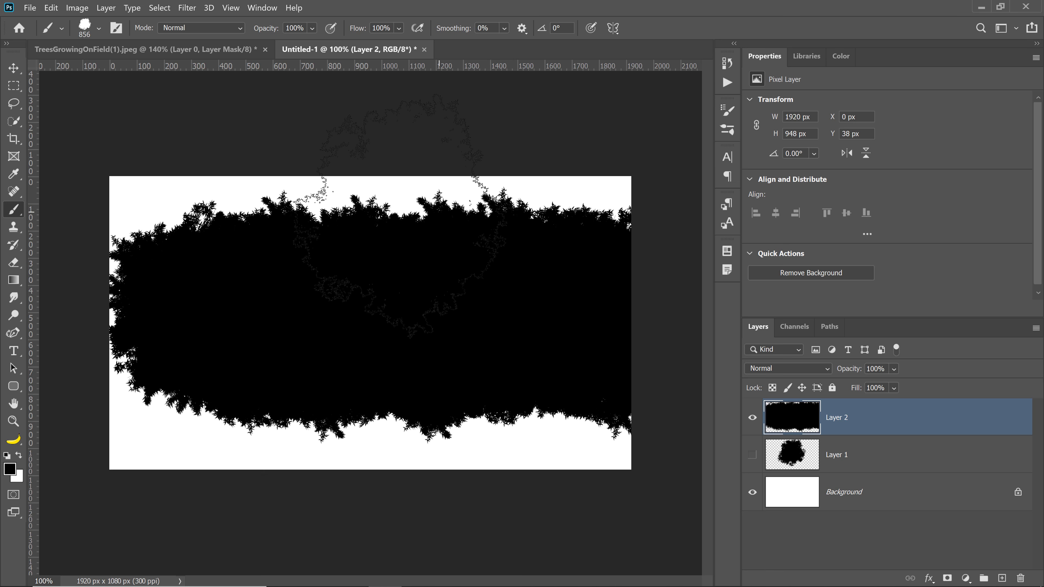
- Set the tree brush's Size Jitter to 25% in Shape Dynamics
click(117, 28)
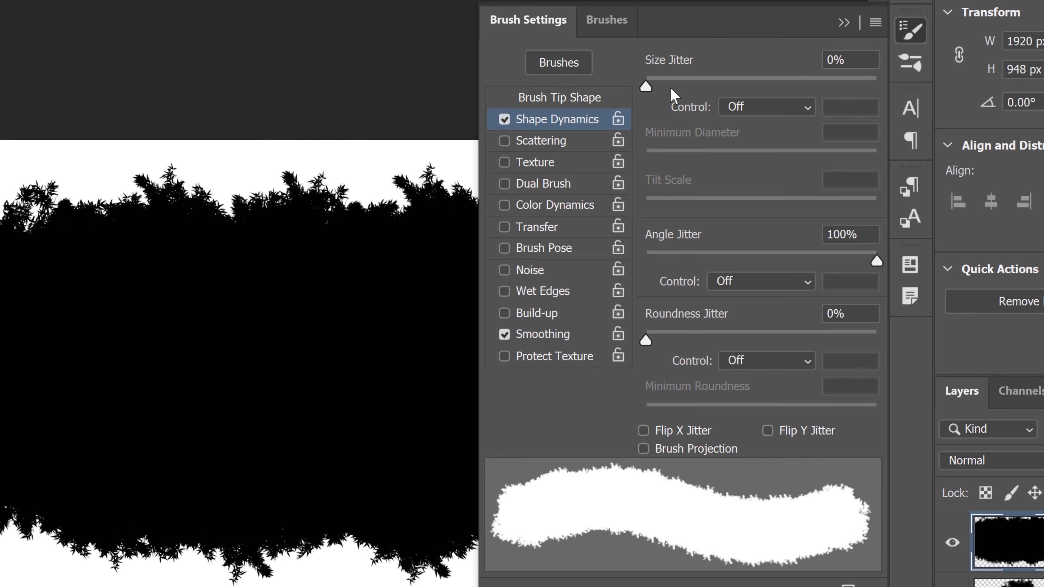
drag(670, 88, 704, 86)
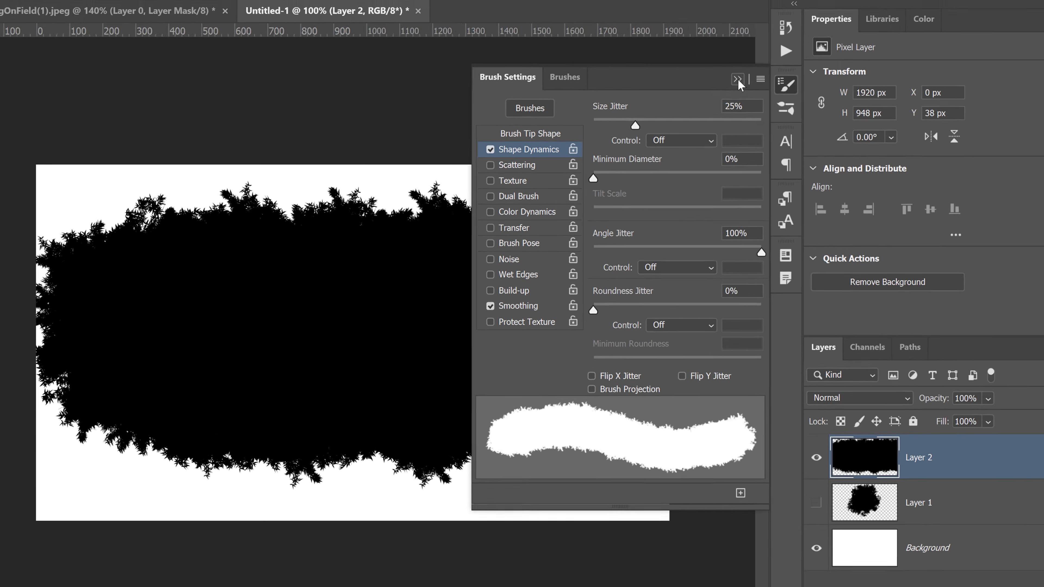
click(844, 23)
- Hide Layer 2 and paint a test stroke across the canvas on a new empty layer
click(758, 421)
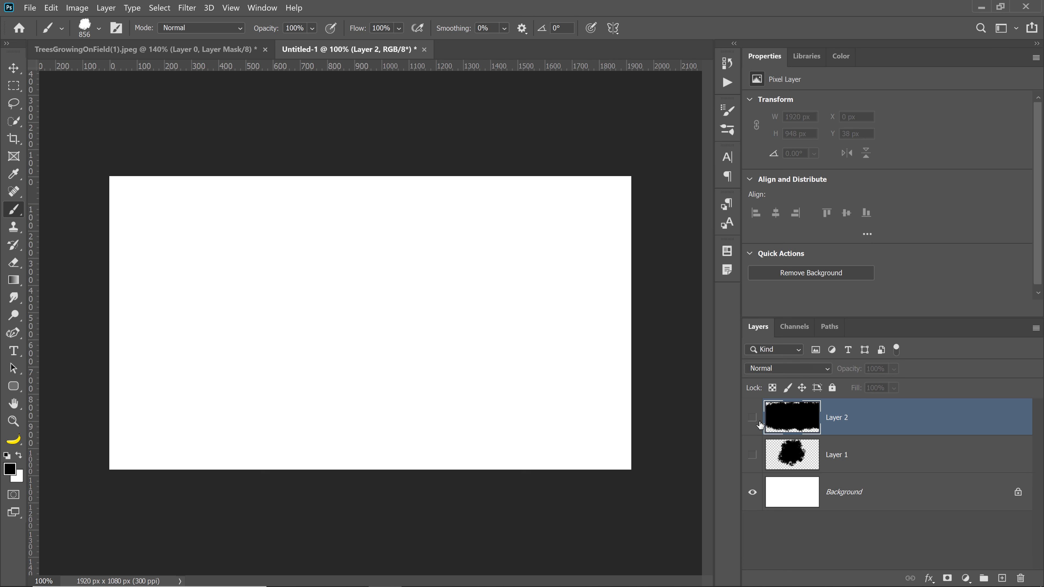
click(998, 578)
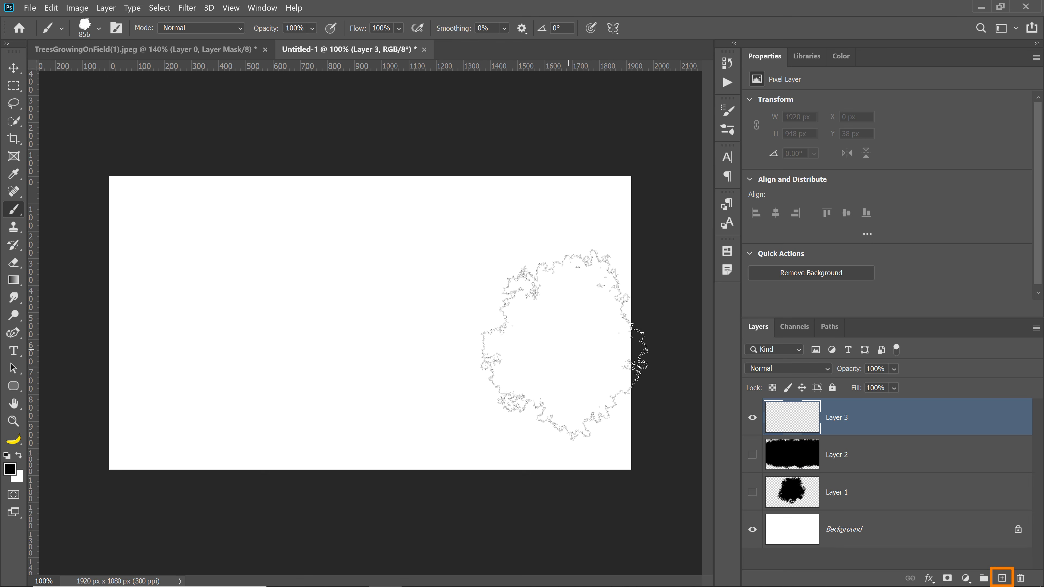
mouse_move(560, 354)
mouse_down()
mouse_move(330, 334)
mouse_move(239, 325)
mouse_up()
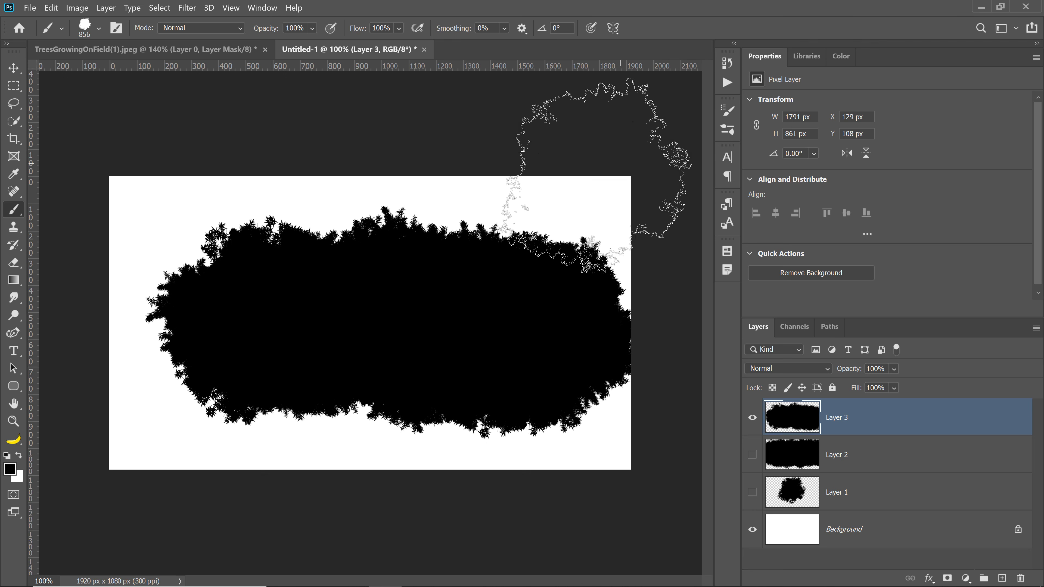
- Switch to TreesGrowingOnField(1).jpeg and paint a leafy white edge on Layer 0's mask along the crown's top with the tree brush at 500 px
click(128, 51)
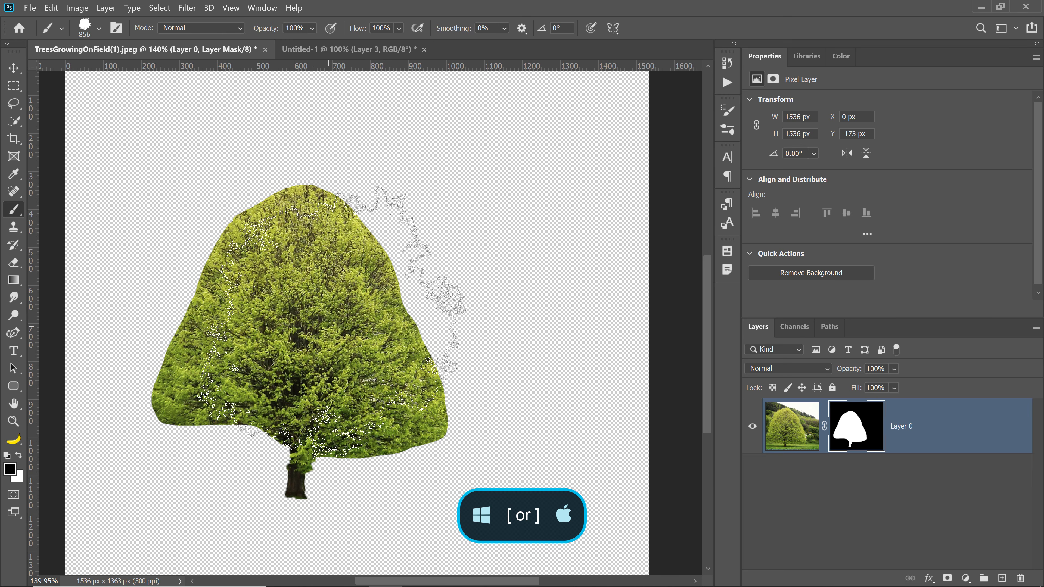
key(bracketleft)
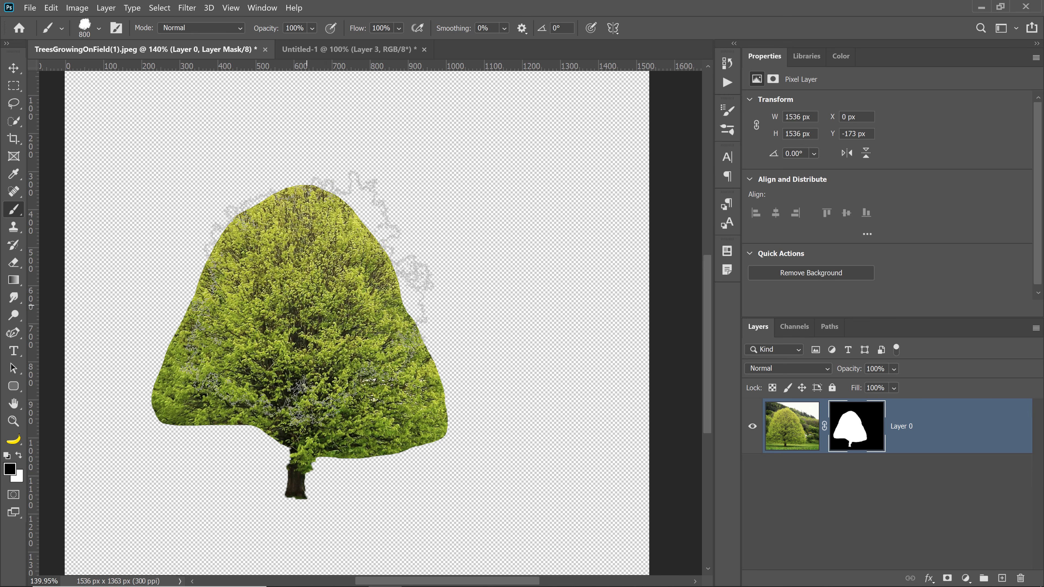
key(bracketleft)
key(bracketleft)
key(bracketleft)
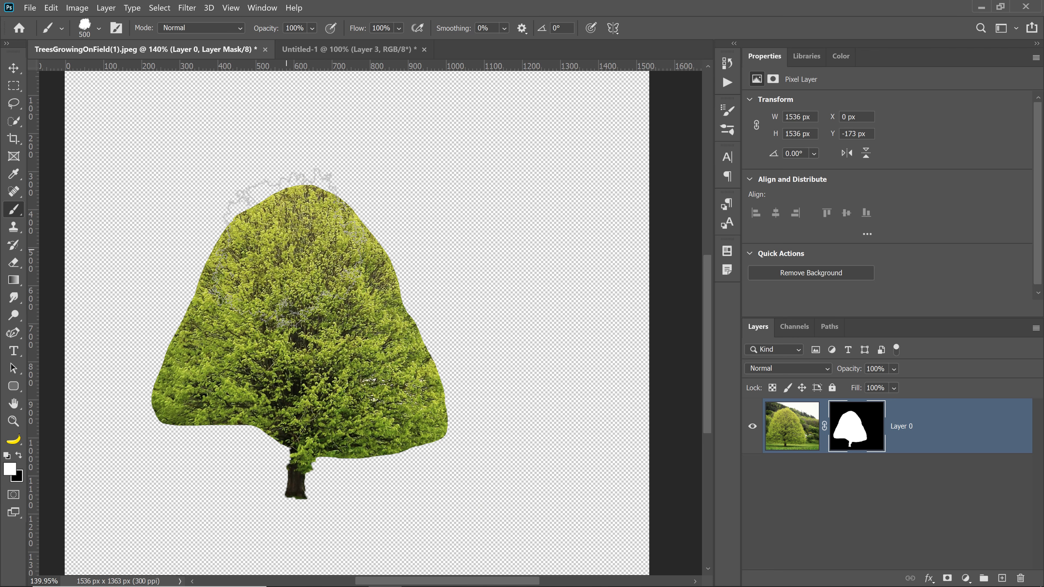
click(282, 262)
click(289, 254)
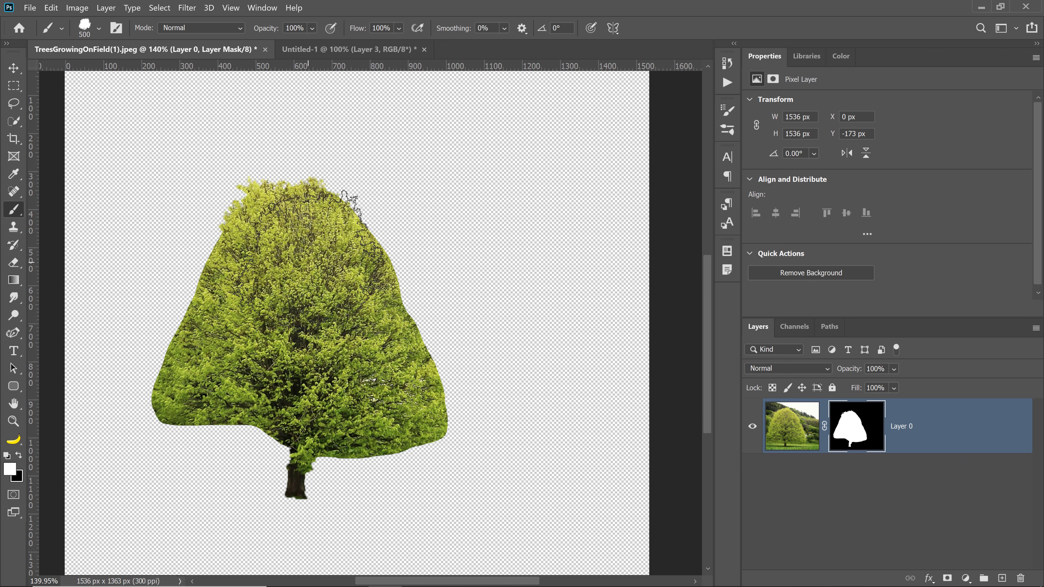
- Paint leafy white edges on the mask down the crown's right side, reducing the tree brush from 500 to 400 px
click(324, 265)
click(332, 290)
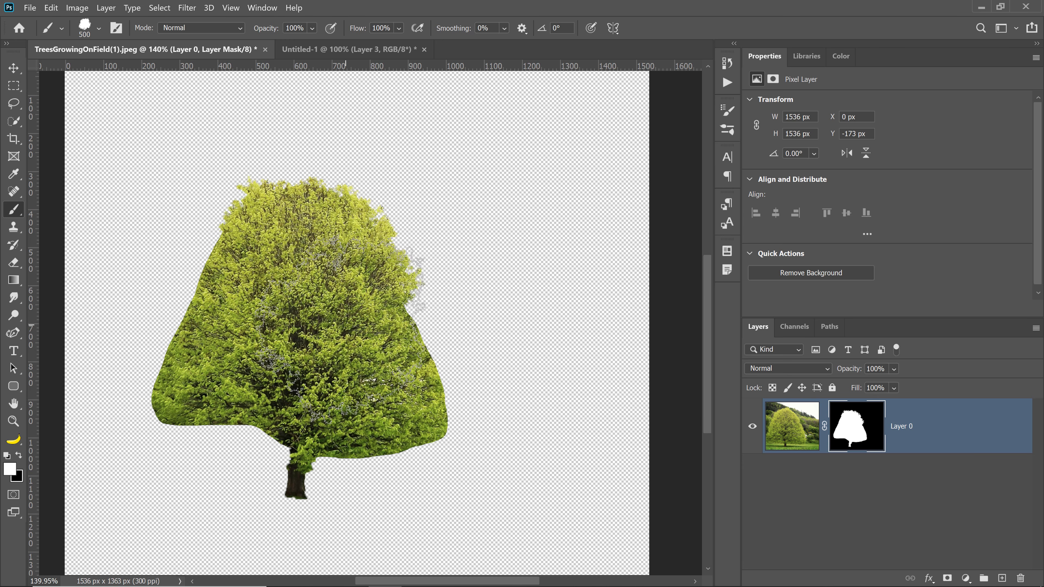
key(bracketleft)
click(364, 353)
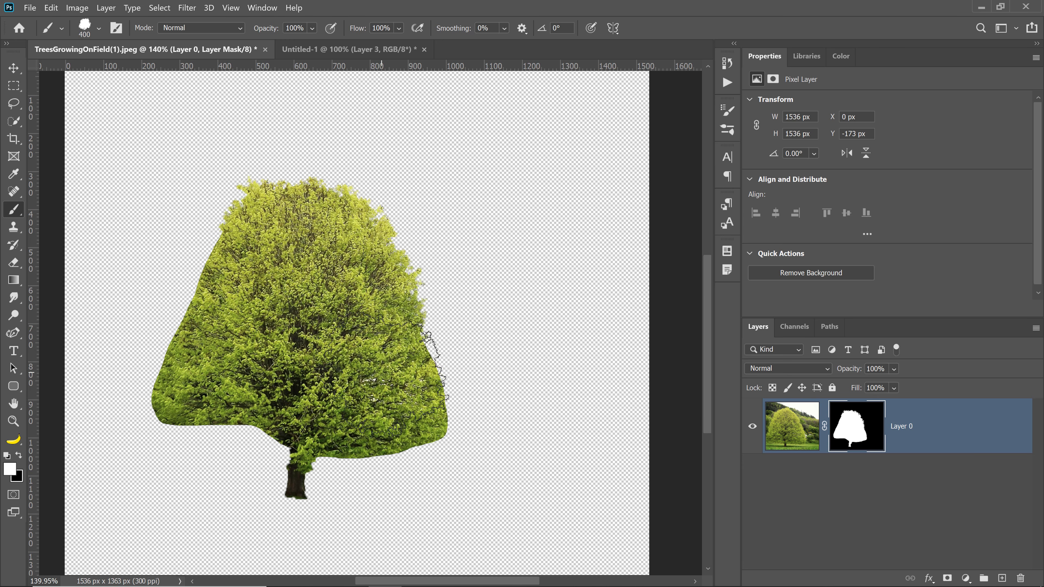
- Paint leafy white edges on the mask along the crown's underside and lower-left corner with the tree brush at 300 px
key(bracketleft)
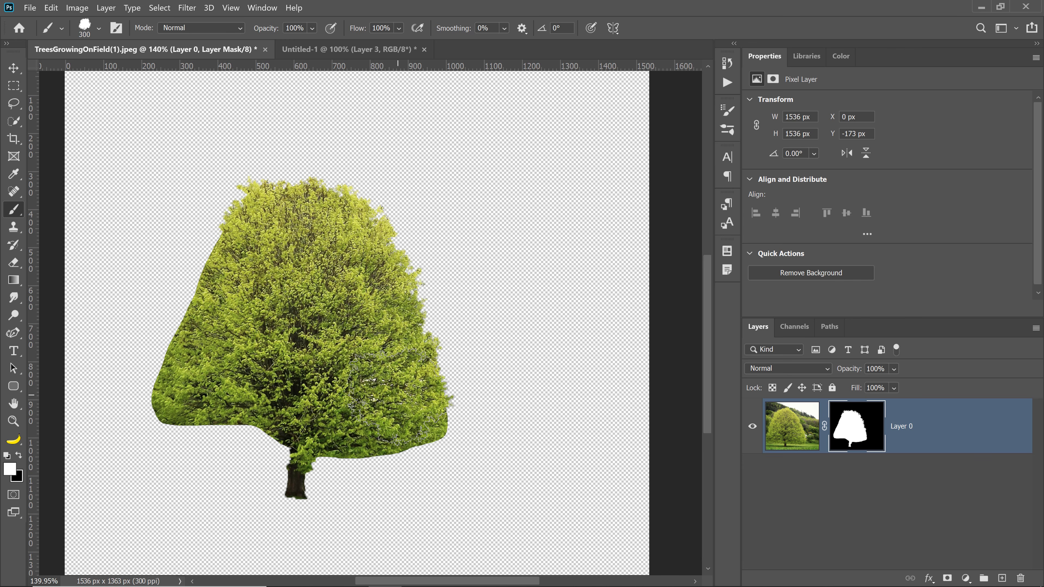
click(390, 426)
click(350, 444)
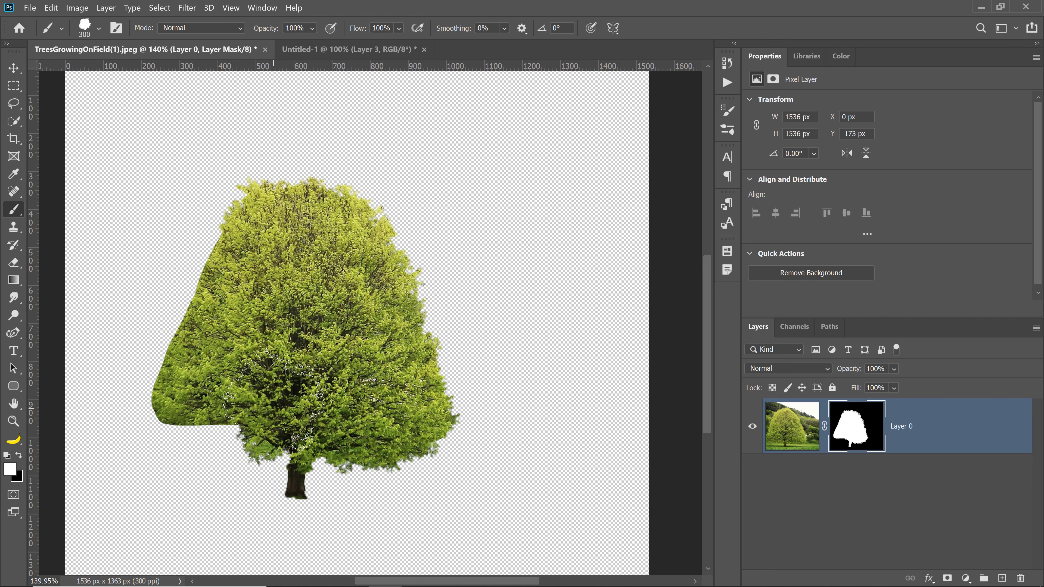
click(222, 405)
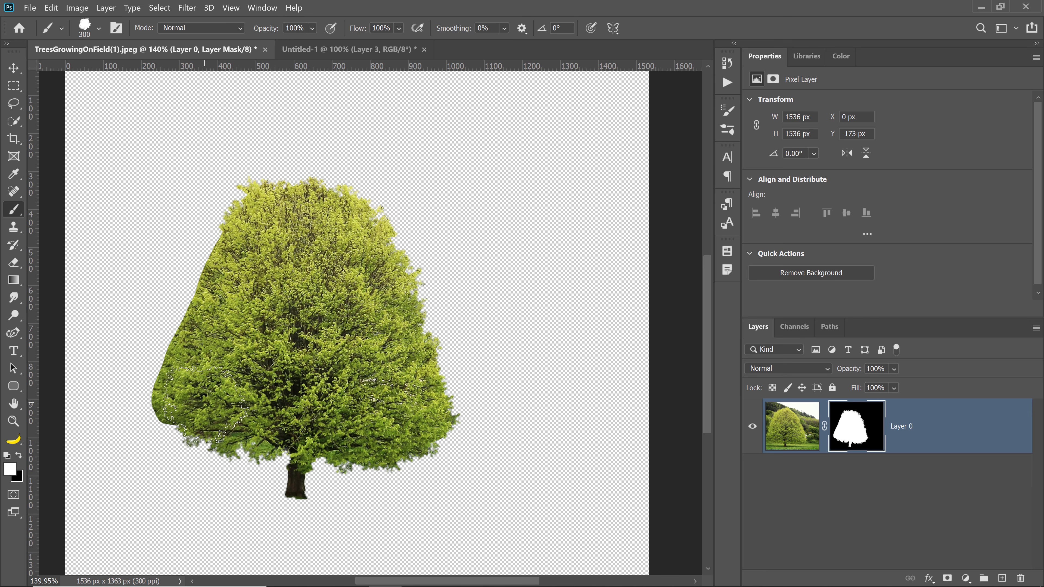
click(170, 396)
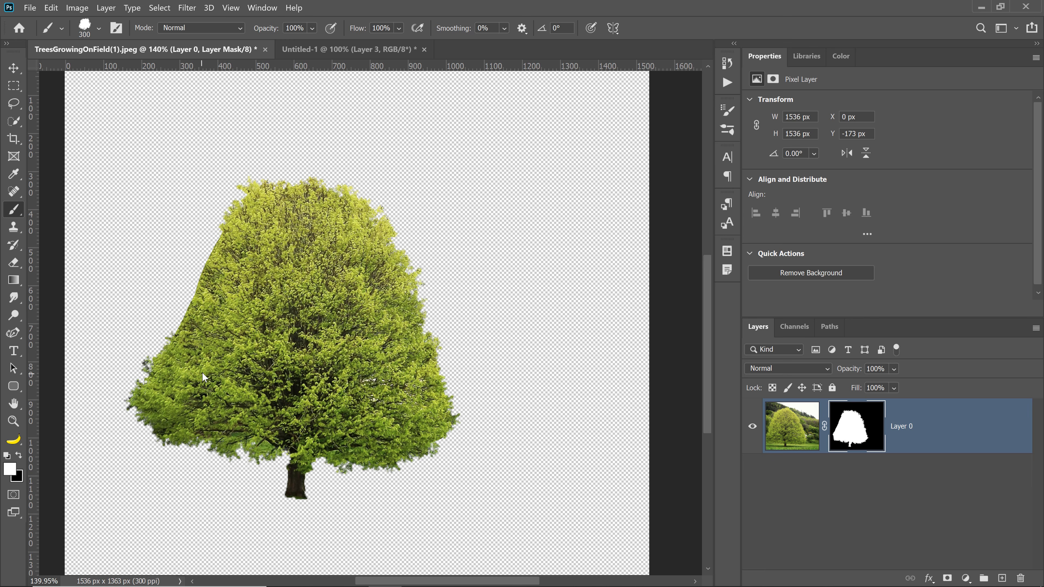
- Cover the remaining smooth edge on the crown's upper-left side of the mask with white foliage, varying the brush between 600 and 250 px
key(bracketright)
key(bracketright)
key(bracketright)
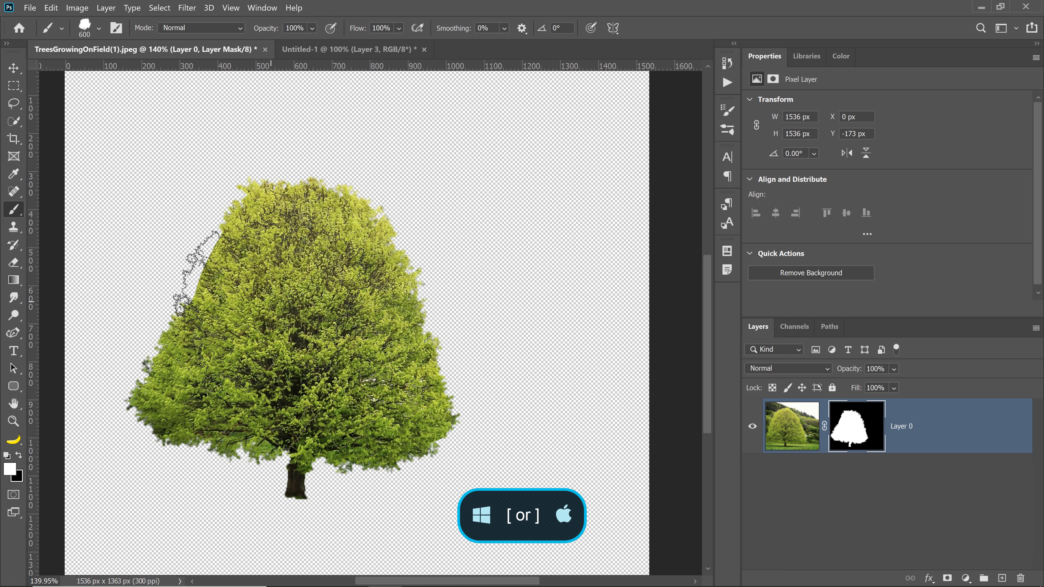
key(bracketleft)
key(bracketleft)
key(bracketleft)
key(bracketleft)
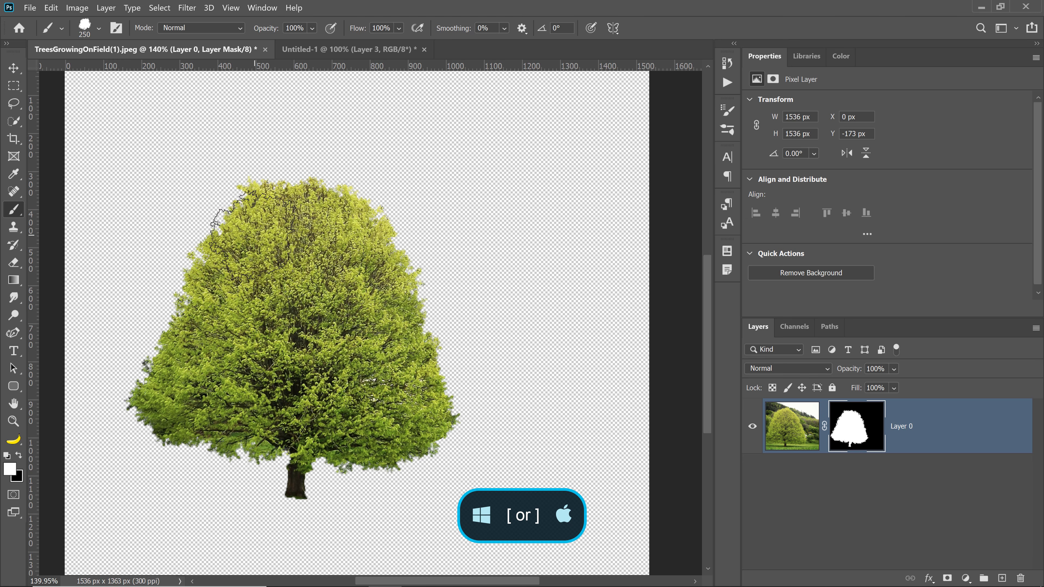
- Enlarge the tree brush to 400 px and extend the crown's top and upper-right edge in white on the mask
key(bracketright)
key(bracketright)
key(bracketright)
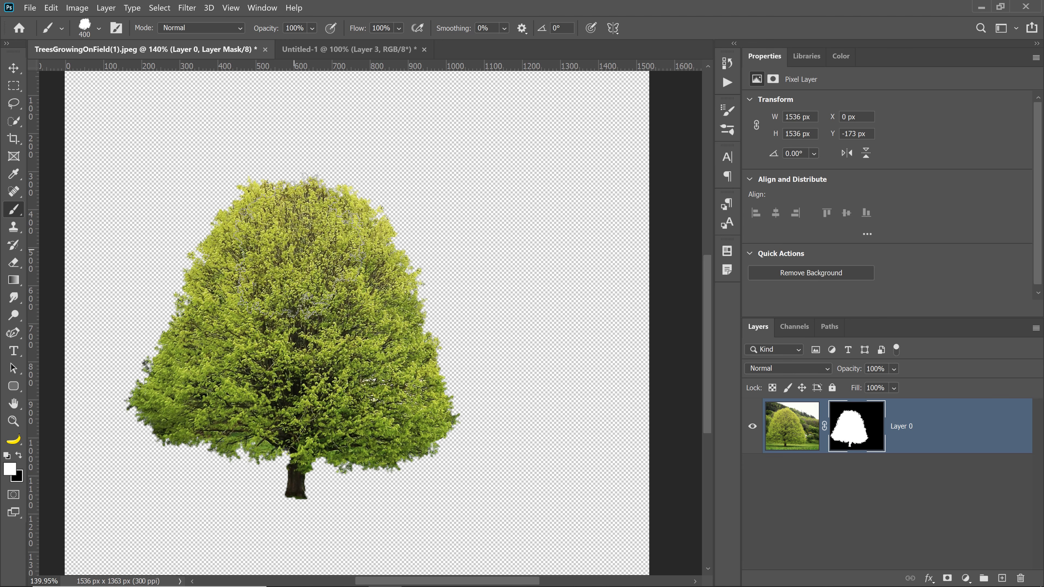
mouse_move(290, 249)
mouse_down()
mouse_move(318, 268)
mouse_move(341, 244)
mouse_up()
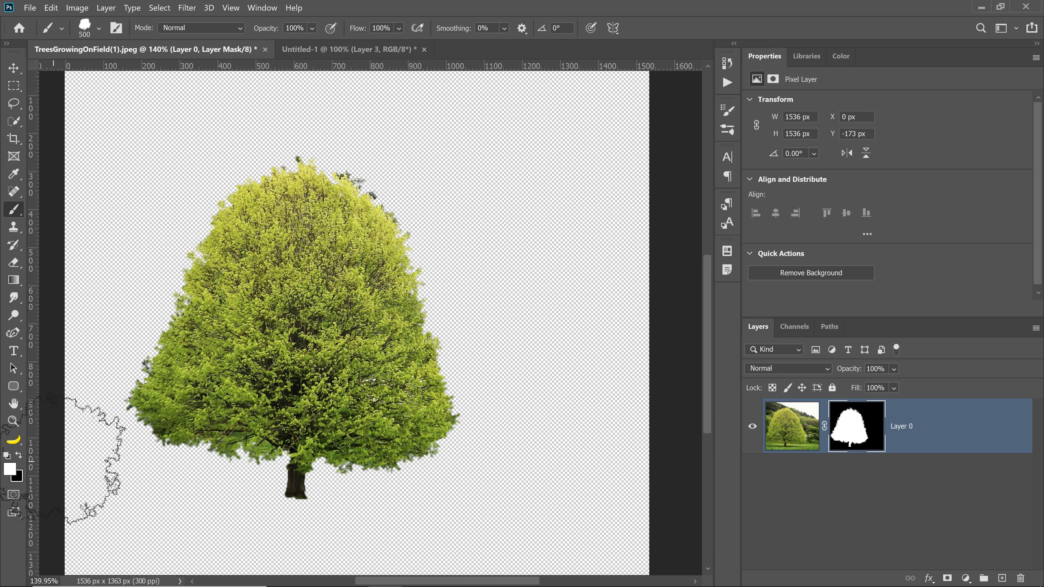
- Trim the crown's top edge on the mask with black using the 500 px tree brush, and restore its upper-left foliage with white
key(x)
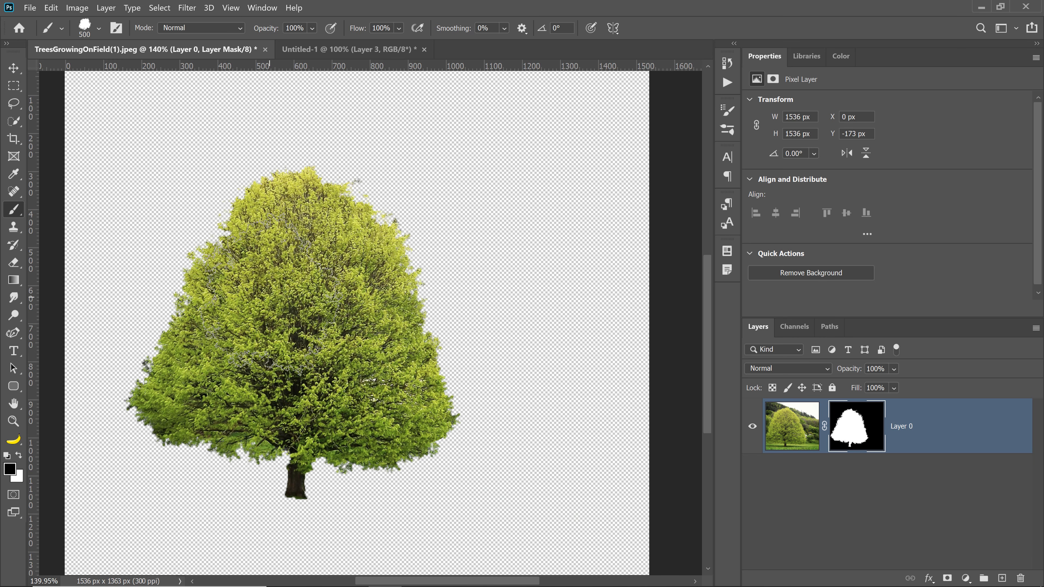
key(x)
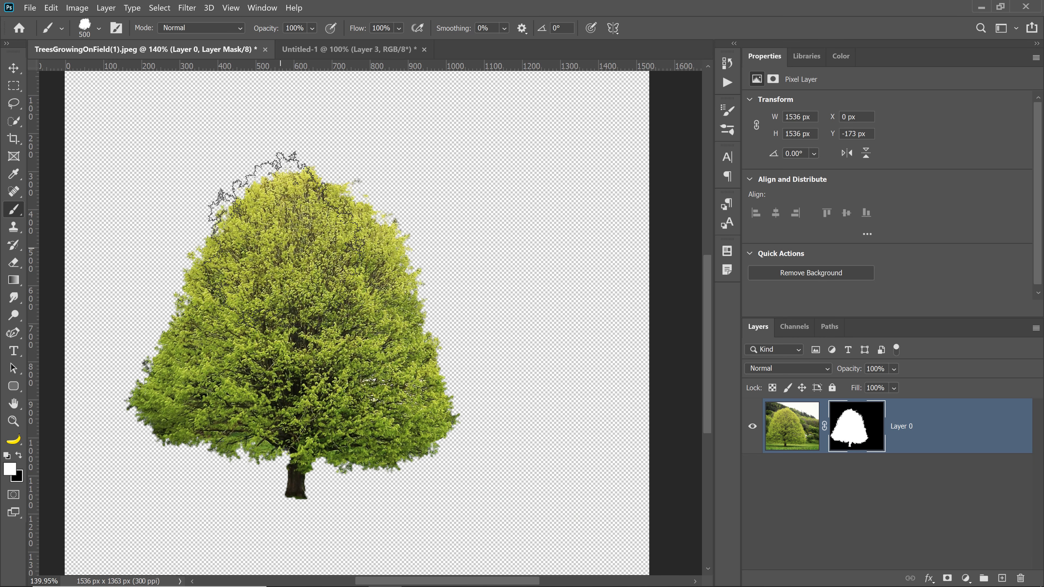
click(283, 256)
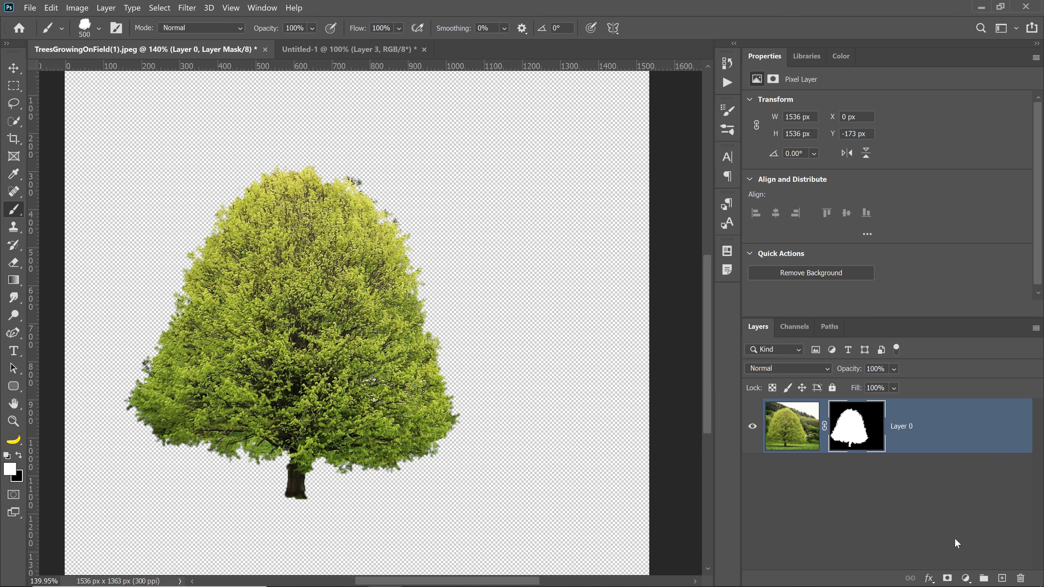
- Add a Solid Color fill layer in gray #898989 and place it below Layer 0
click(966, 578)
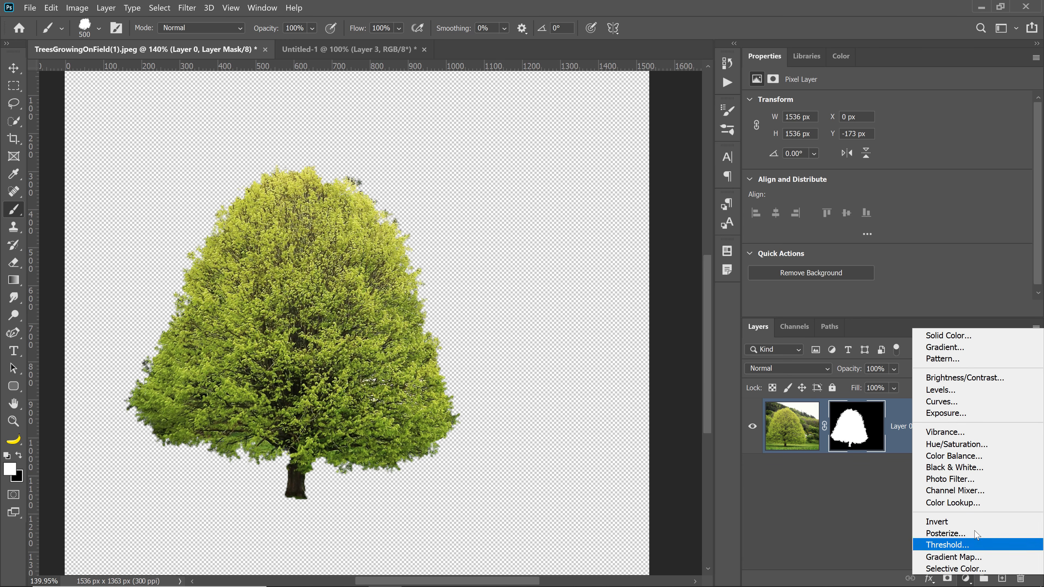
click(981, 337)
drag(595, 433, 513, 427)
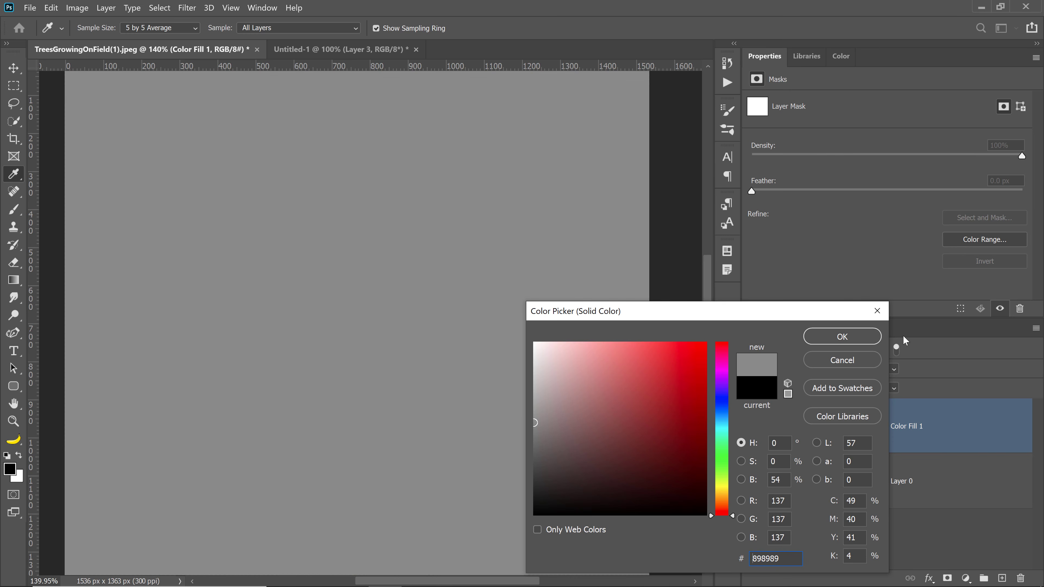
click(842, 336)
drag(795, 423, 820, 517)
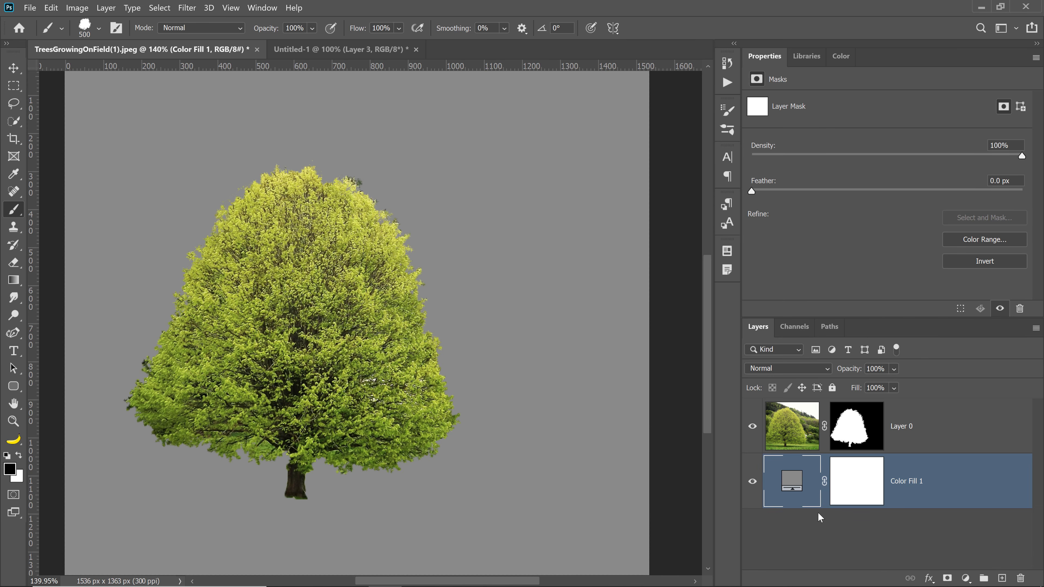
- Create an empty layer above Layer 0 and clip it to the masked tree
key(z)
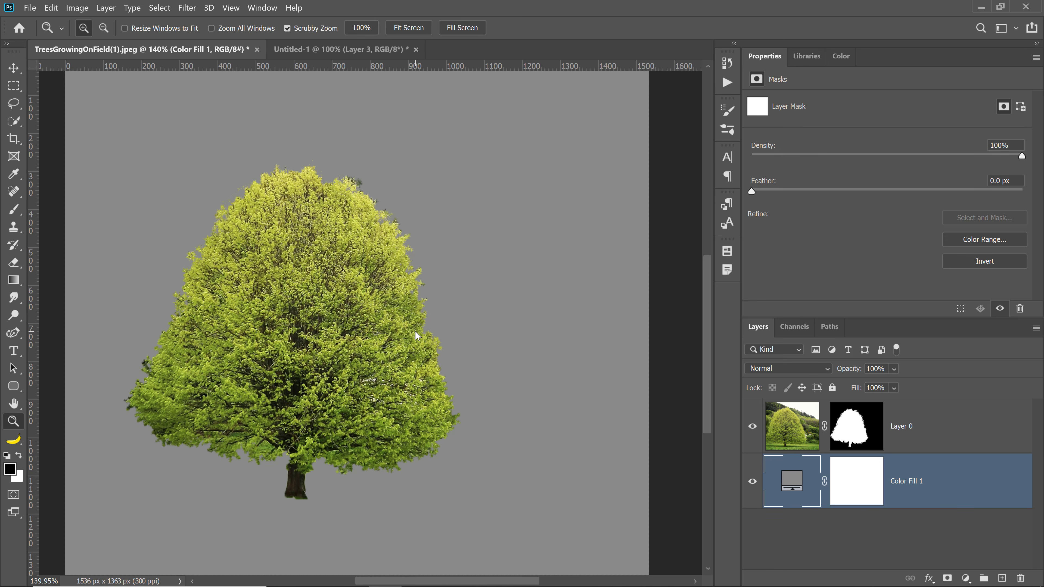
click(416, 333)
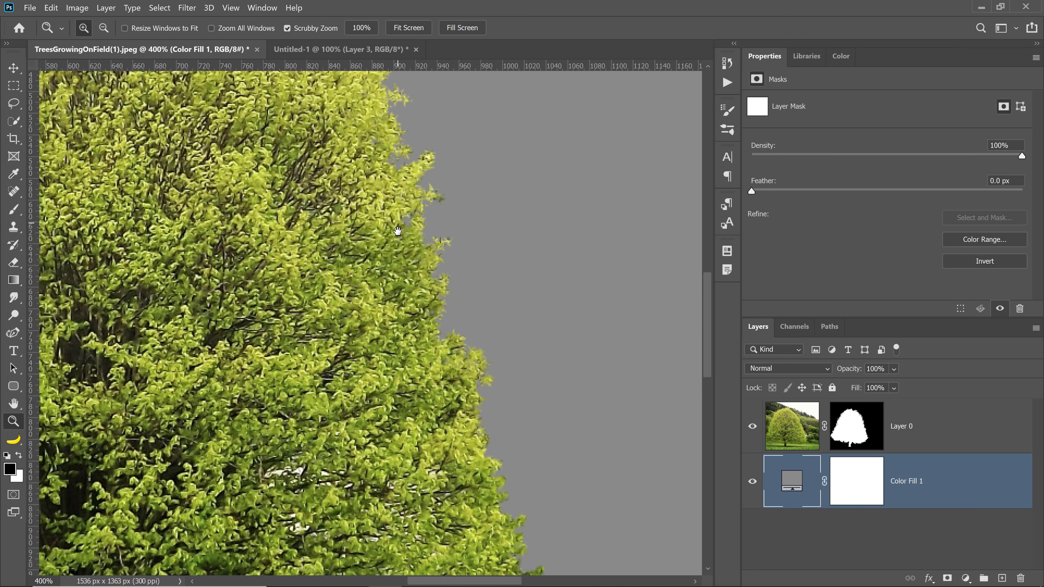
drag(397, 231, 476, 251)
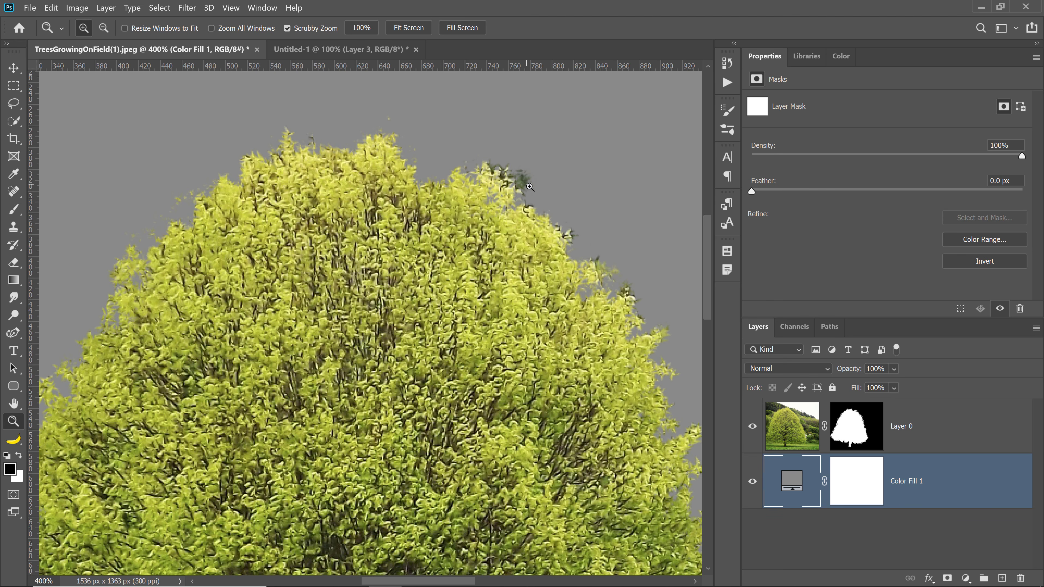
click(1001, 578)
drag(814, 487, 801, 406)
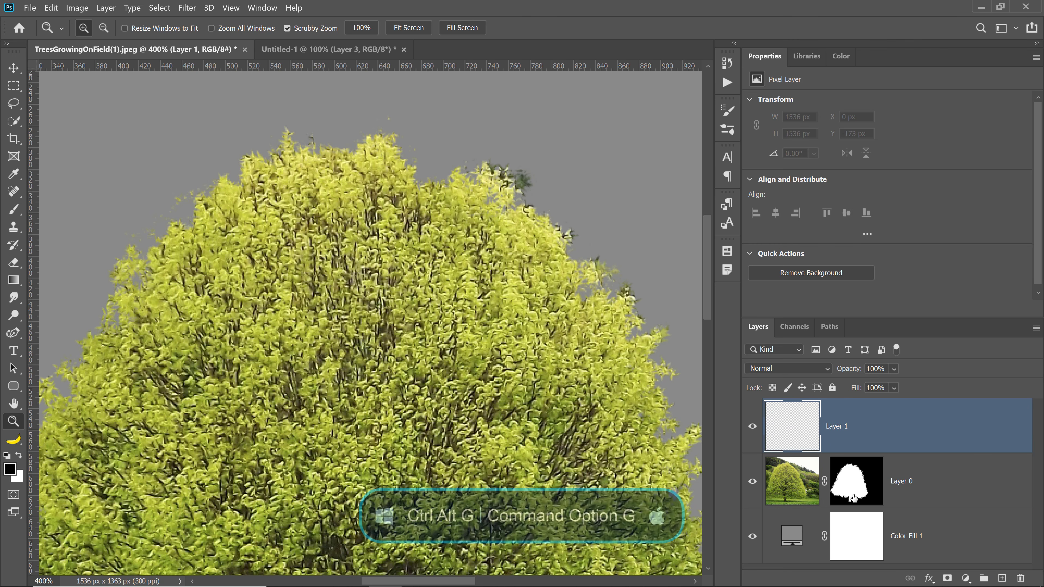
key(ctrl+alt+g)
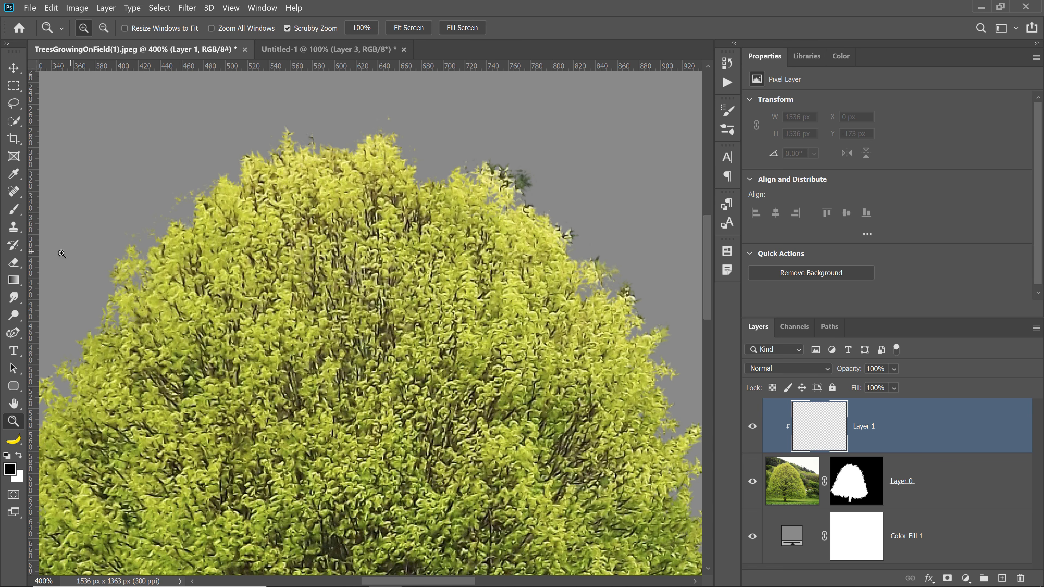
- Set the Clone Stamp to sample Current & Below and clone leaves over the discolored edges at the crown's top on Layer 1
drag(12, 232, 86, 233)
click(577, 28)
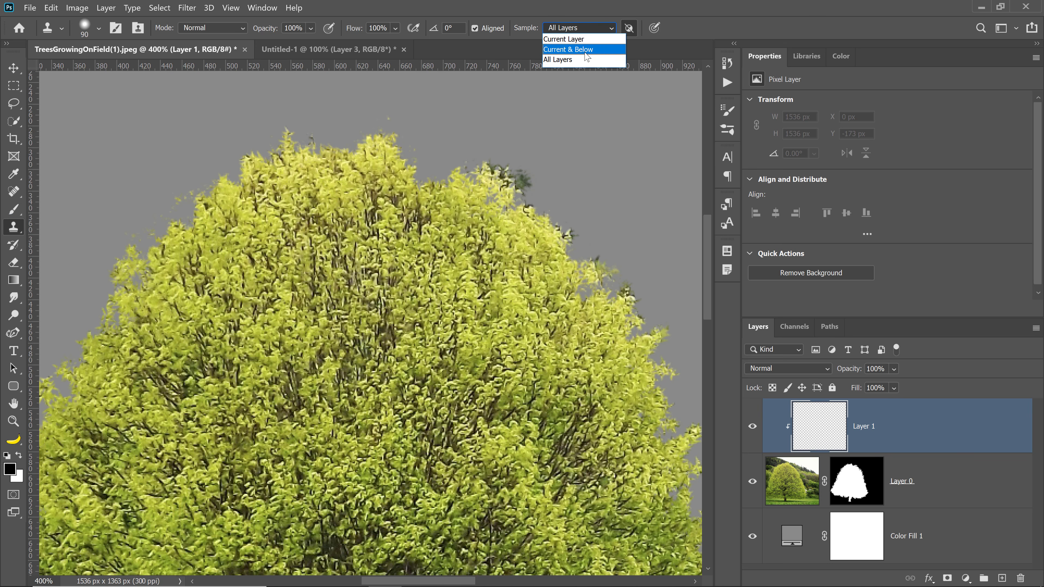
click(587, 50)
key(alt)
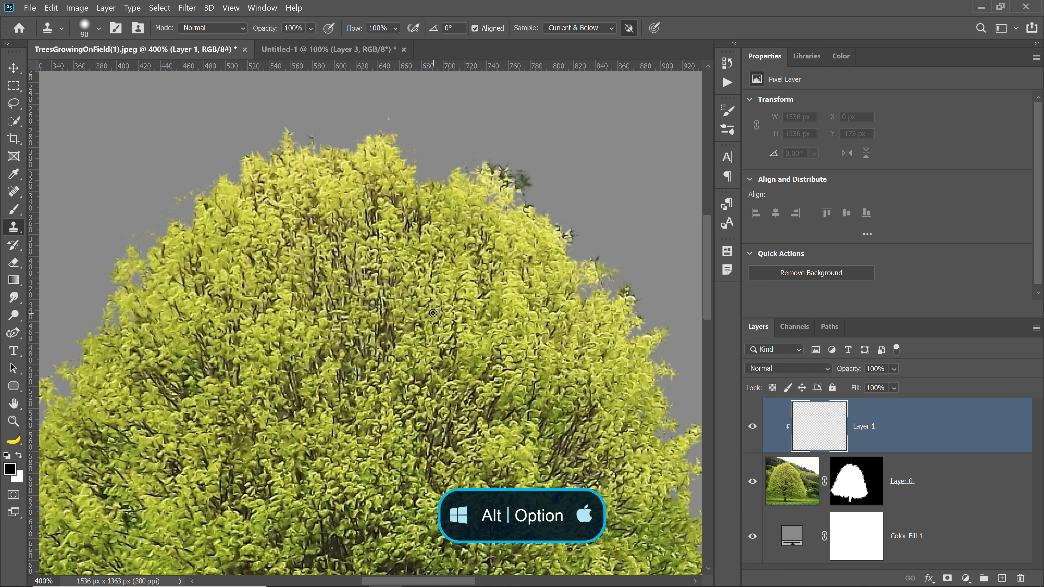
click(511, 180)
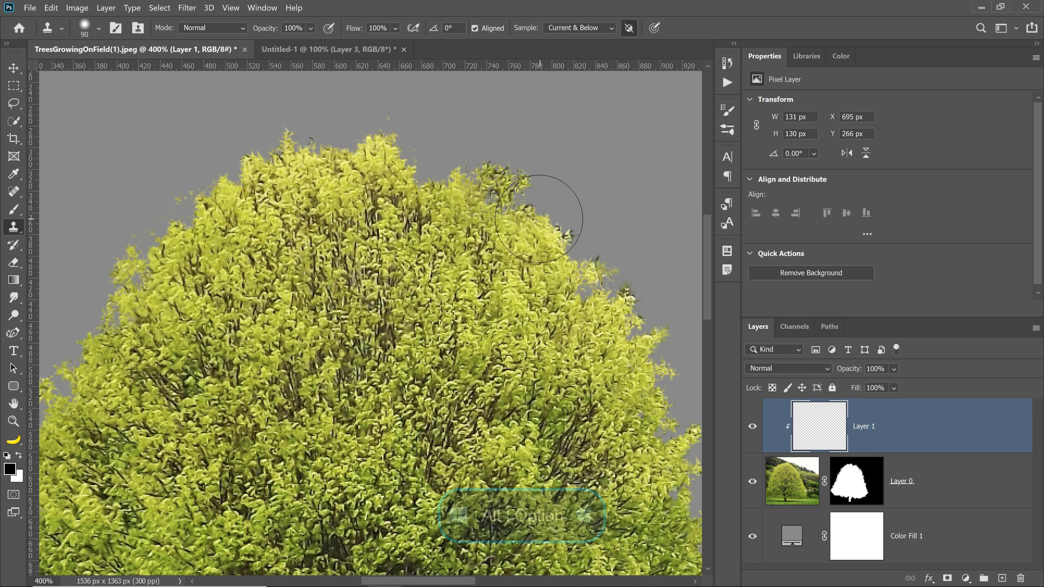
mouse_move(421, 141)
mouse_down()
mouse_move(349, 116)
mouse_move(256, 133)
mouse_move(135, 242)
mouse_move(272, 231)
mouse_up()
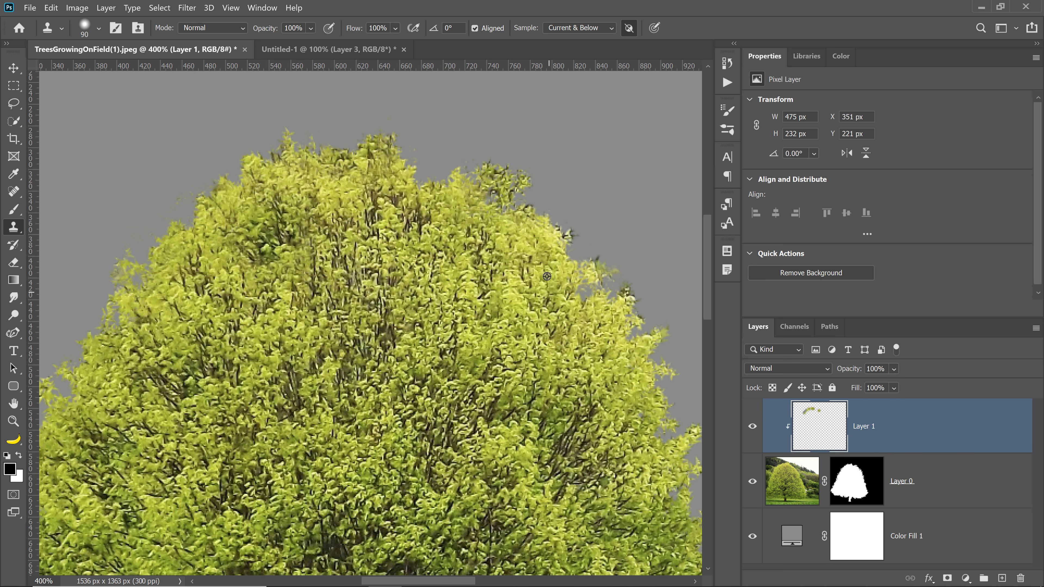
- Resample bright leaves and clone them over the crown's dark upper-right edge, and fit the whole tree in view
alt+click(544, 254)
drag(510, 192, 438, 188)
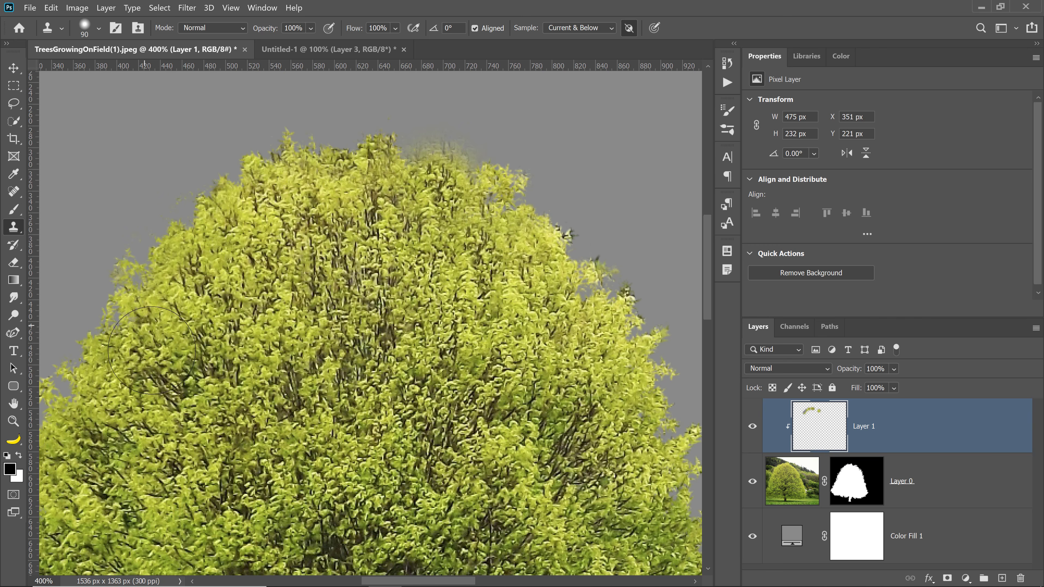
key(h)
key(ctrl+0)
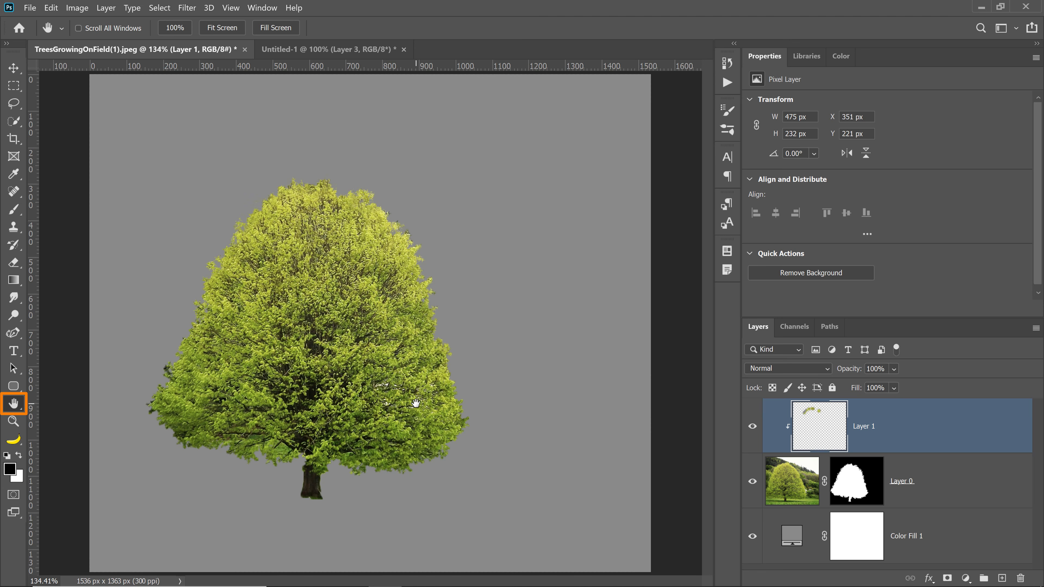